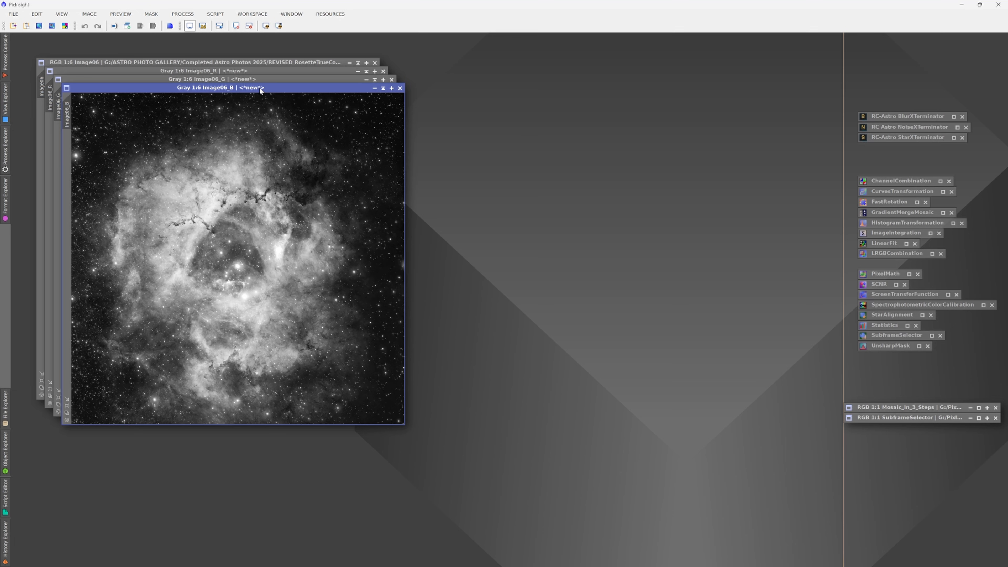
- Spread the Image06_R, Image06_G and Image06_B windows apart and shrink the R window around its image at 1:9 zoom
drag(260, 90, 620, 115)
drag(254, 79, 296, 47)
scroll(154, 369, down, 3)
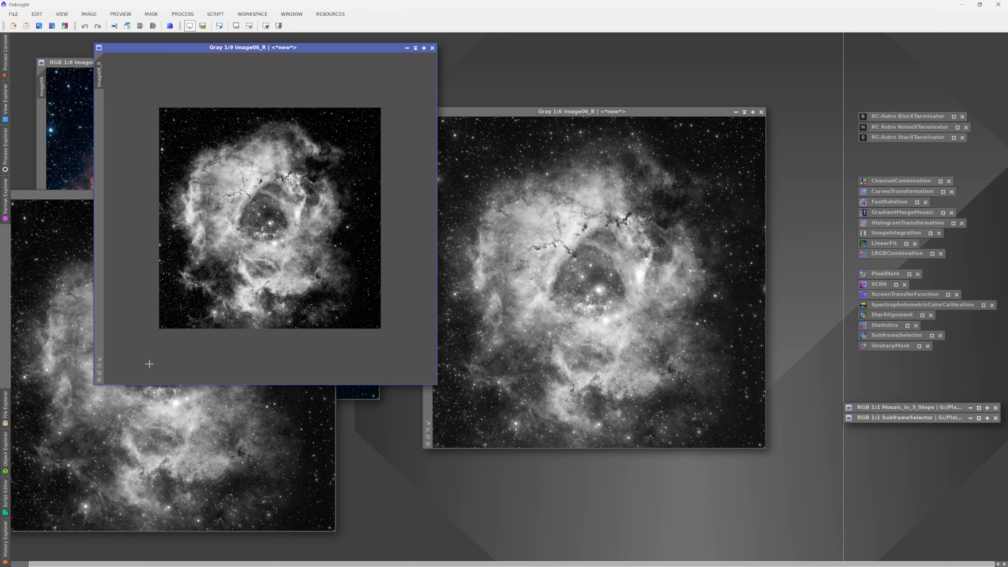
click(99, 359)
- Zoom the Image06_G image out to 1:10, reposition its window and fit the window around the image
scroll(108, 431, down, 3)
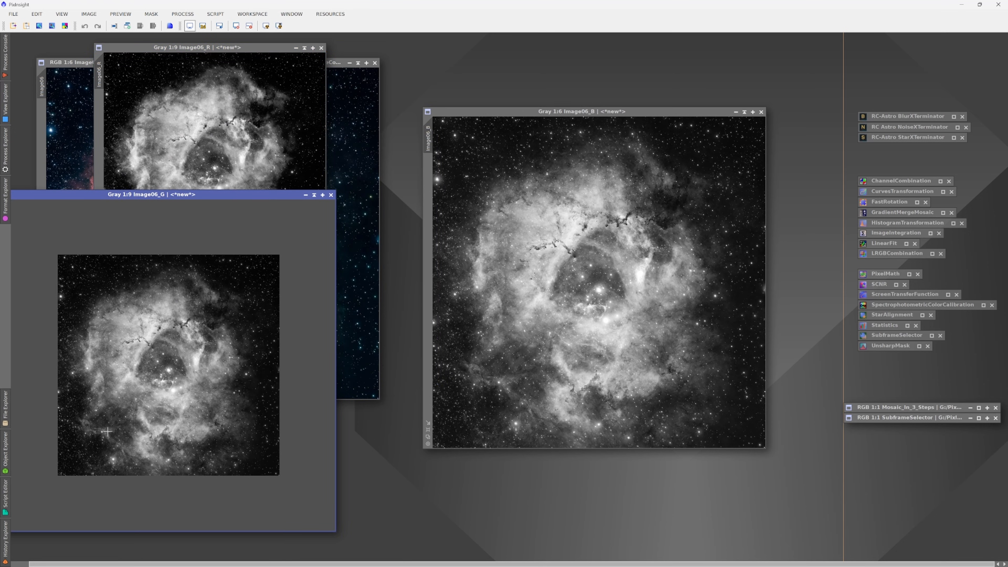
scroll(72, 446, down, 1)
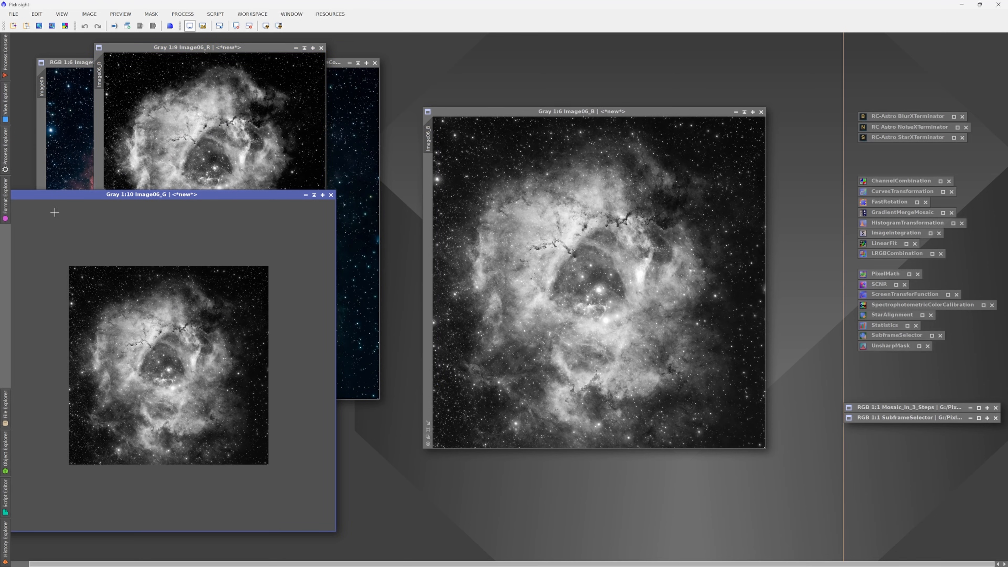
drag(65, 197, 129, 198)
click(60, 507)
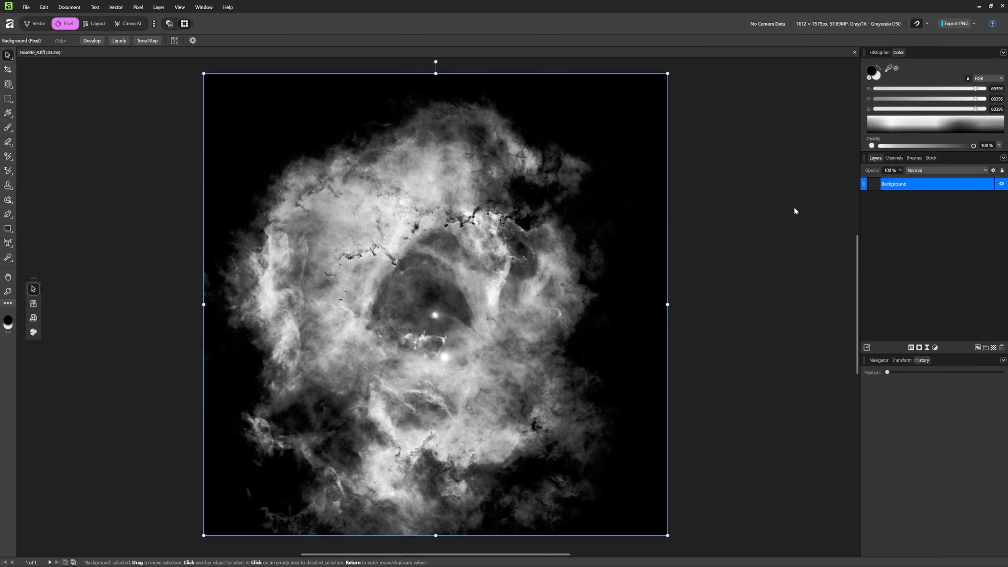
- In Affinity, rename the Background layer of the Rosette_R.tiff document as R
double_click(898, 183)
key(BackSpace)
text(R)
key(Return)
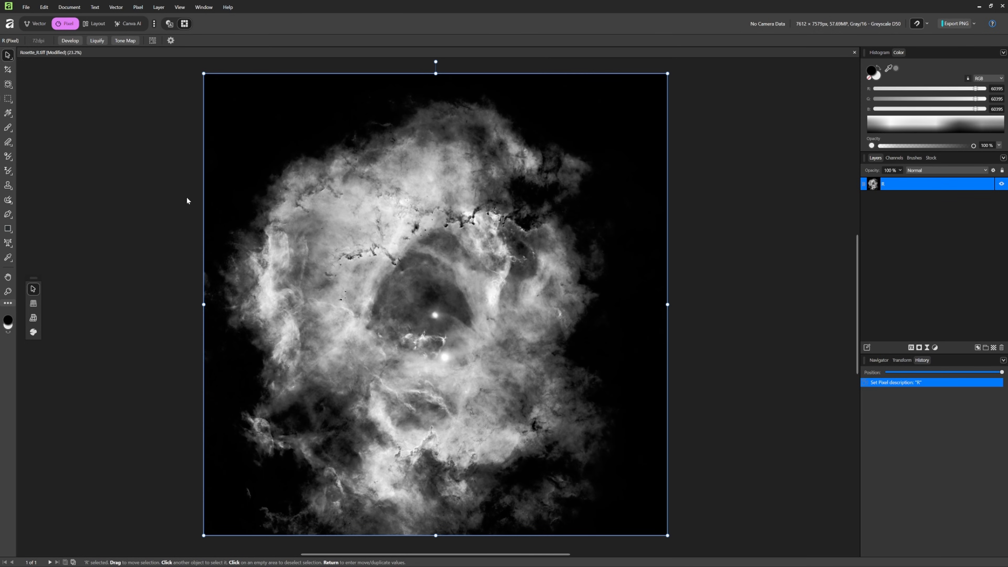
- Add Rosette_G.tiff and Rosette_B.tiff as image layers above R, each aligned exactly with the canvas
drag(237, 210, 469, 284)
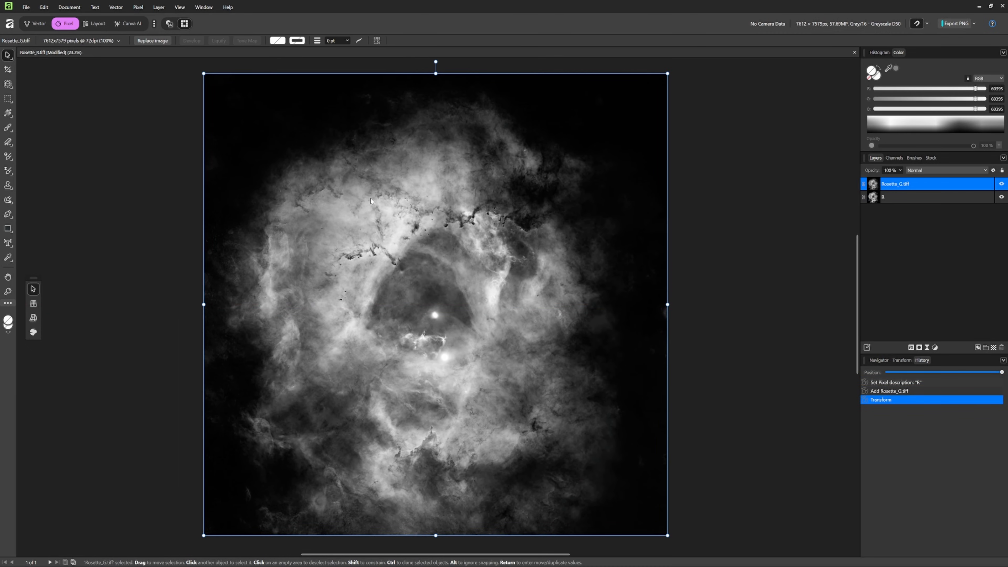
drag(205, 204, 346, 243)
drag(375, 186, 454, 250)
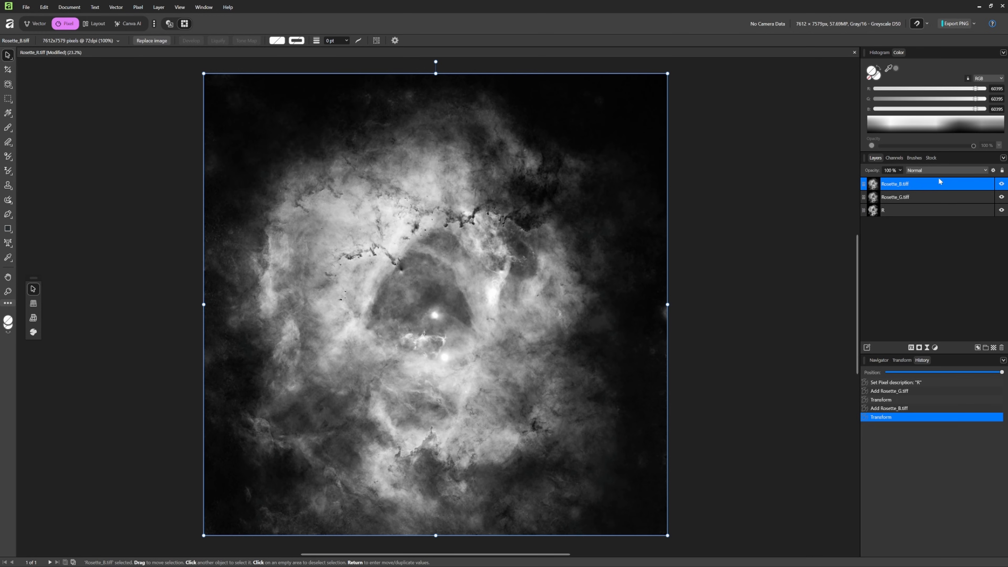
- Hide the Rosette_B.tiff and Rosette_G.tiff layers and select the R layer
click(1002, 183)
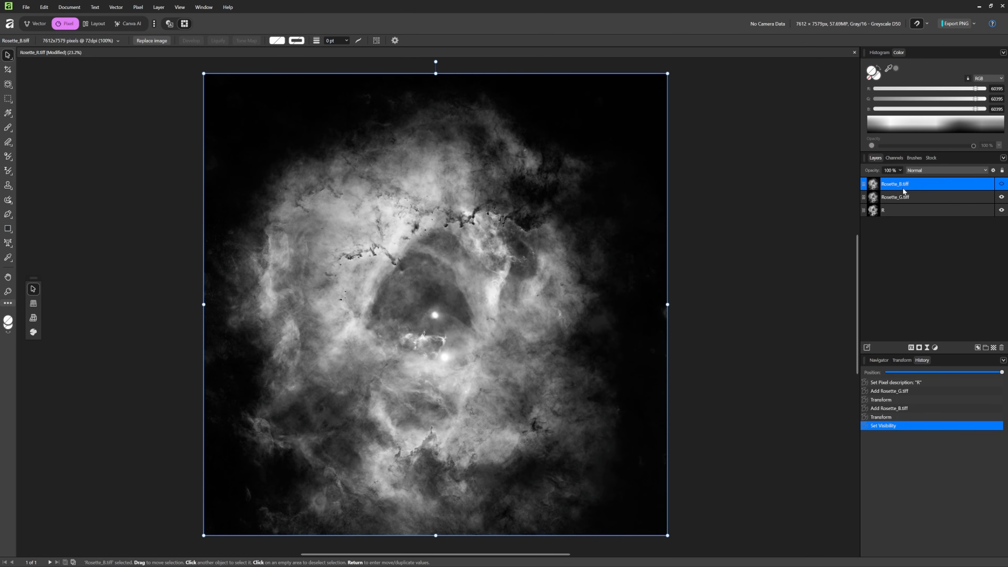
click(1001, 197)
click(961, 214)
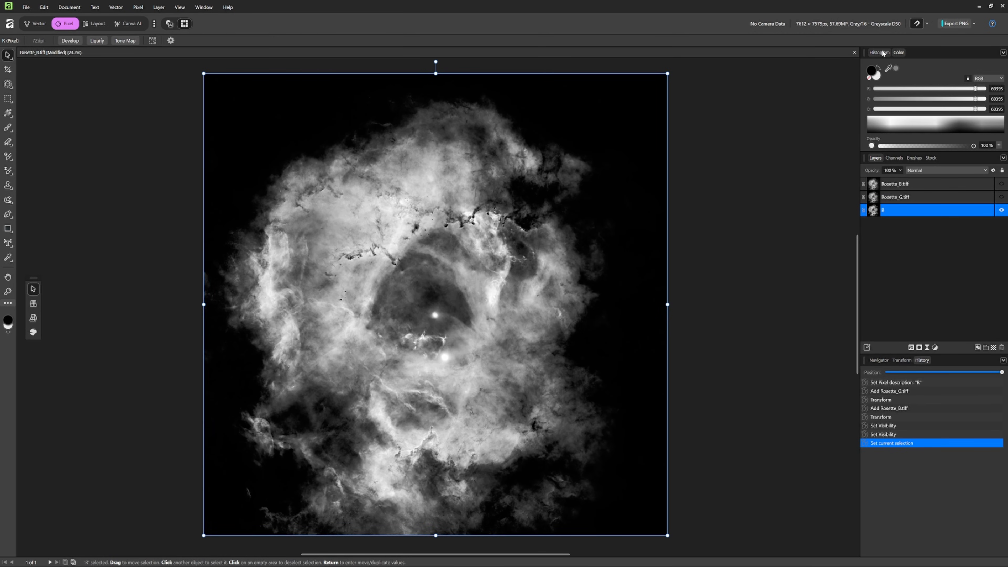
- Show the histogram, check which channels it offers for the greyscale document, and clear the layer selection
click(881, 53)
click(898, 52)
click(880, 51)
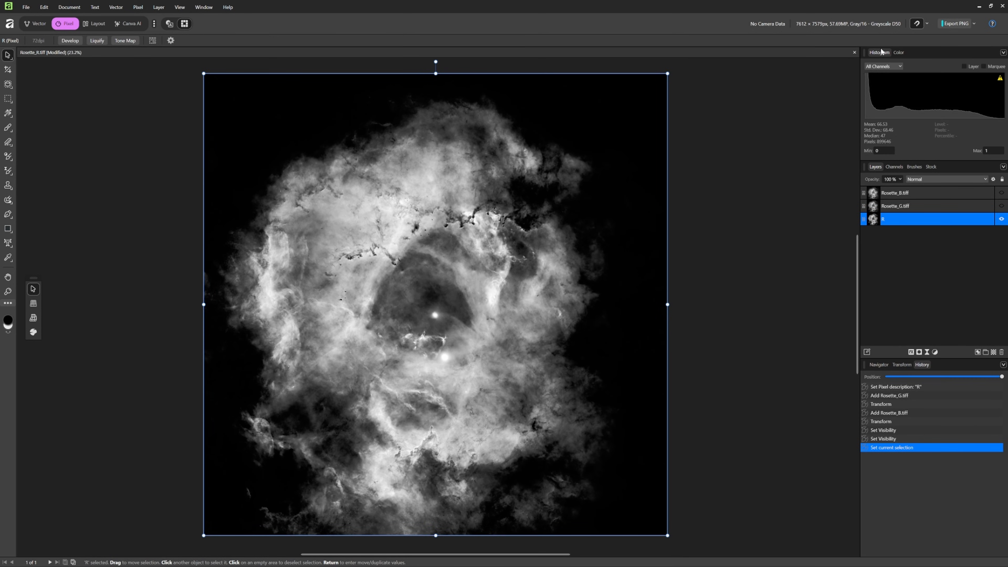
click(899, 67)
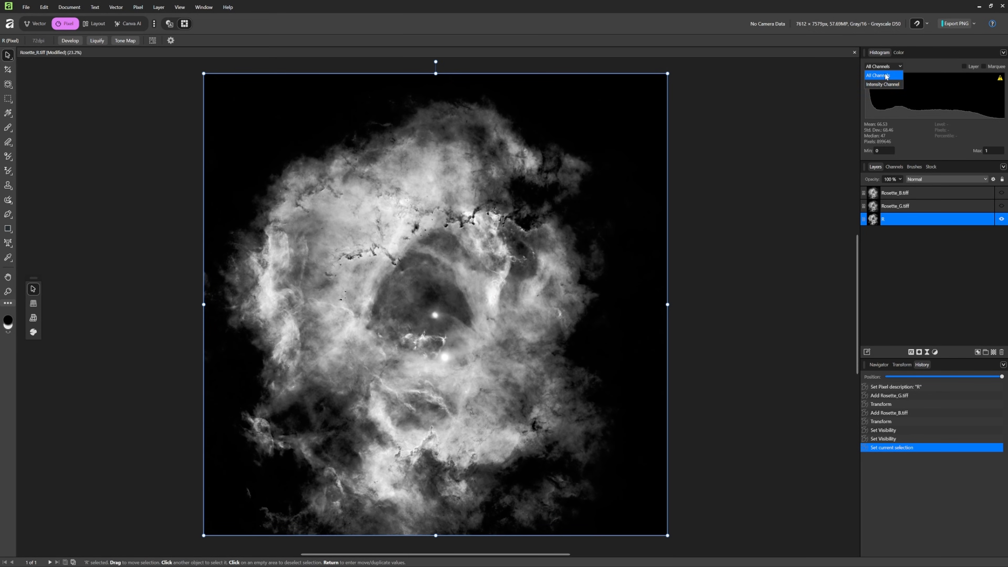
click(806, 121)
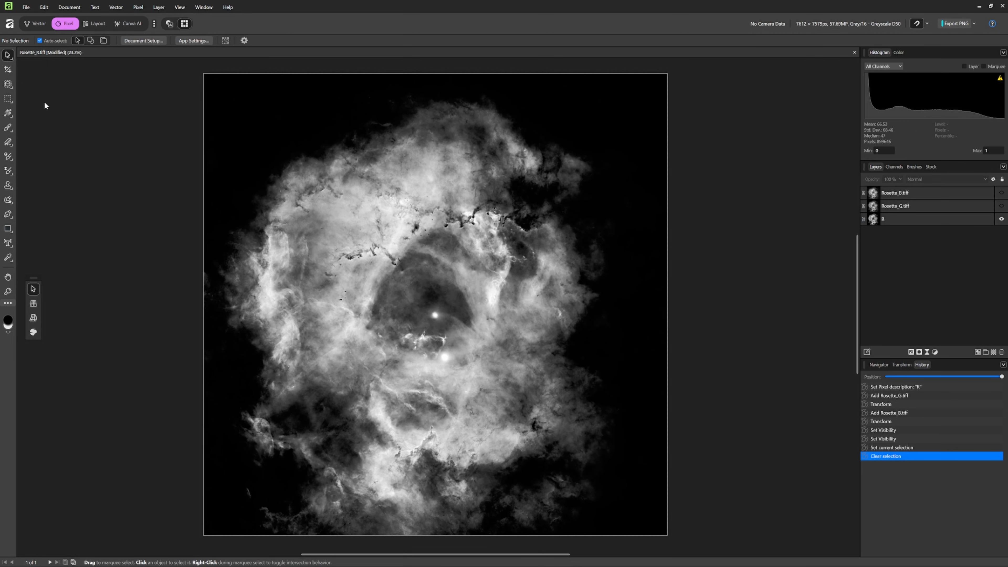
- Convert the document to the RGB/16 color format with the Display P3 color profile
click(77, 10)
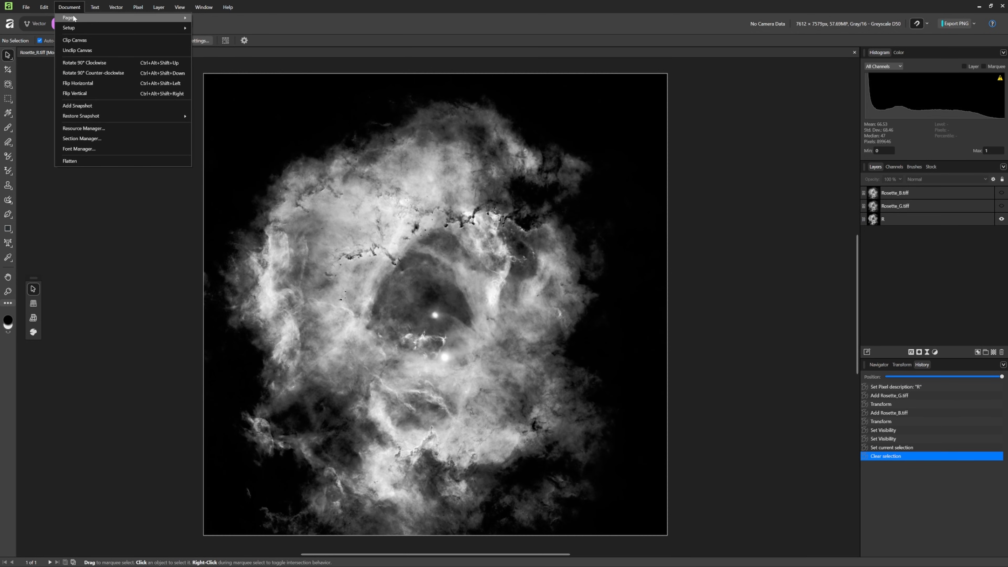
mouse_move(74, 28)
click(206, 28)
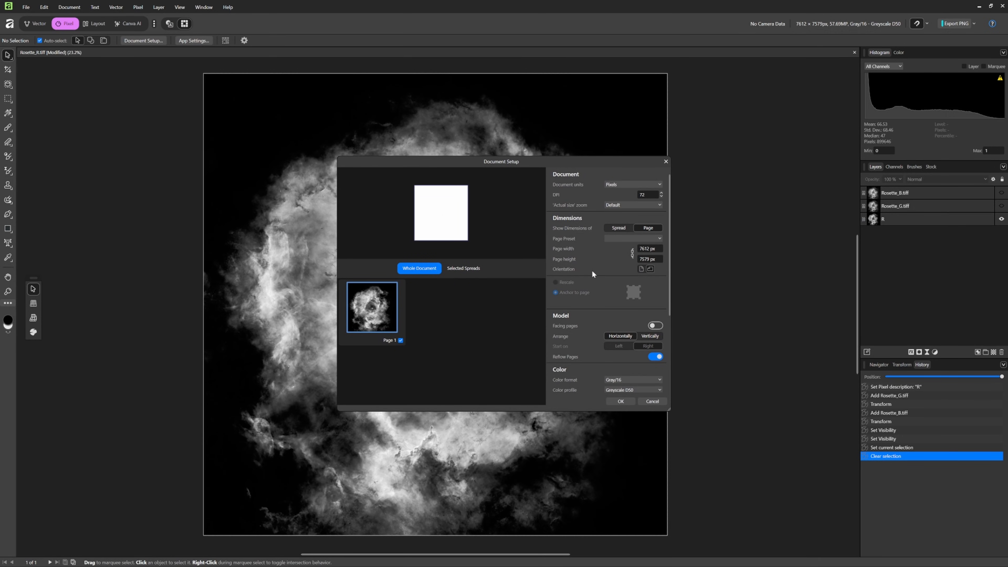
click(660, 380)
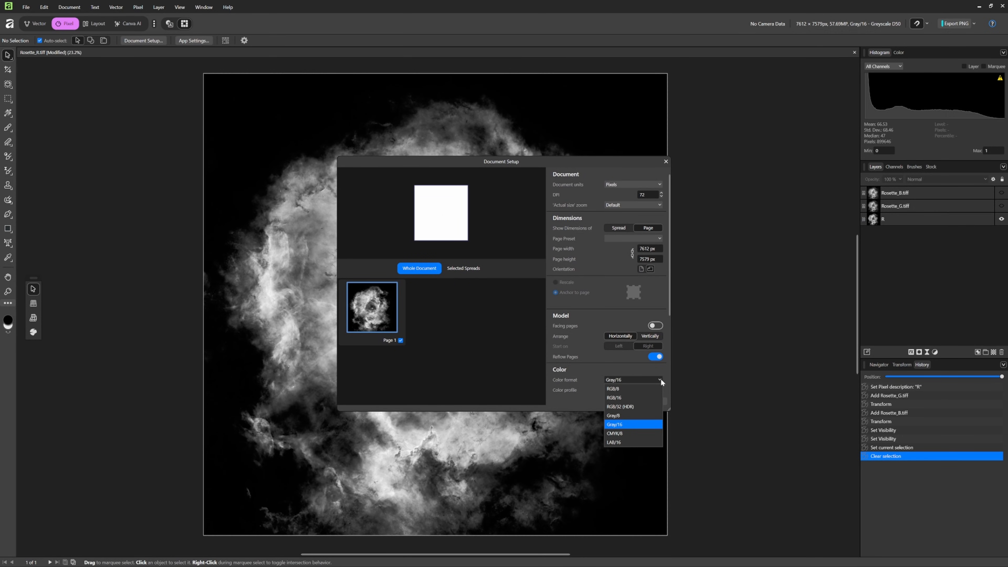
click(623, 397)
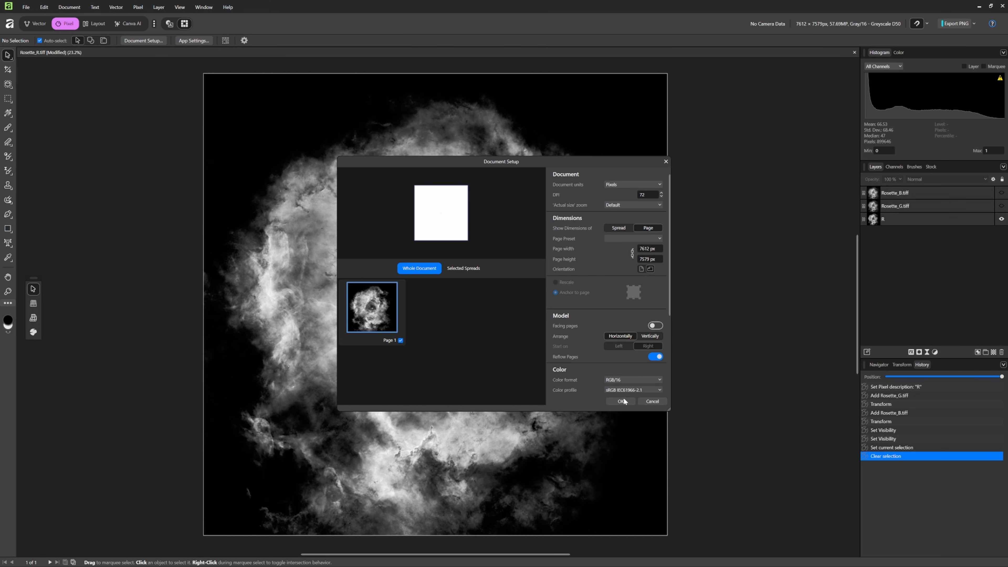
click(659, 388)
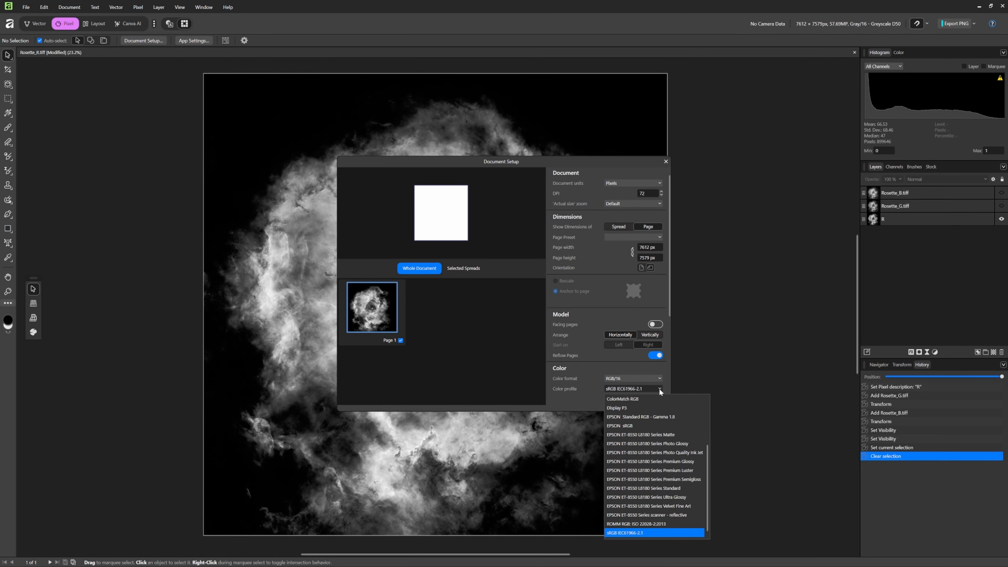
click(624, 408)
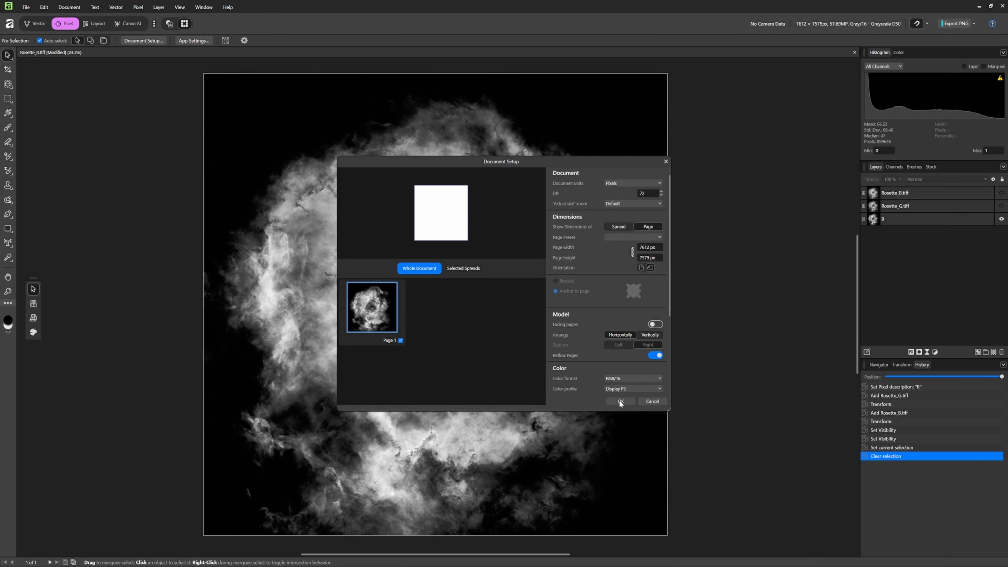
click(620, 402)
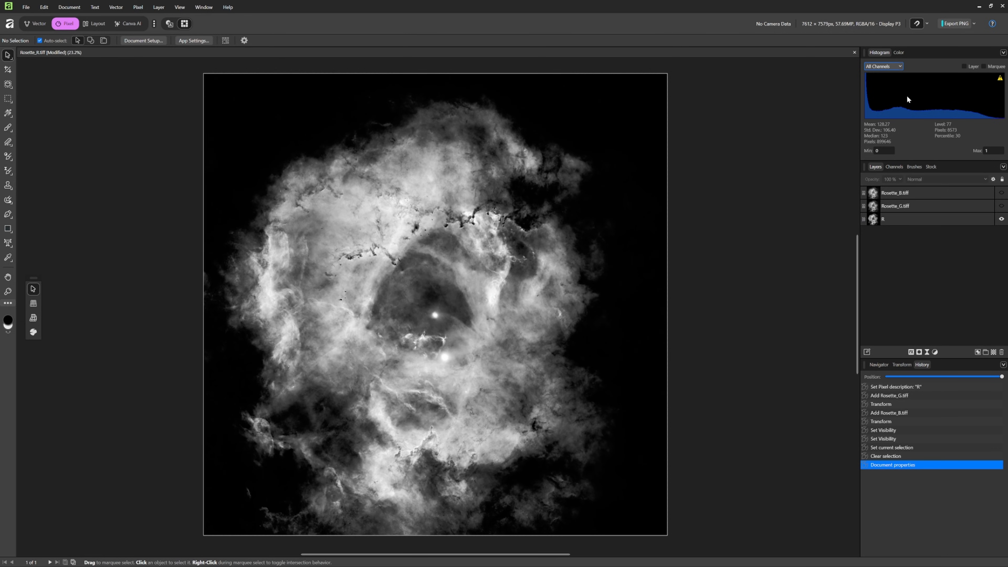
- Examine the histogram's green and blue channels individually and return it to all channels
click(900, 66)
click(894, 73)
click(899, 67)
click(890, 94)
click(900, 65)
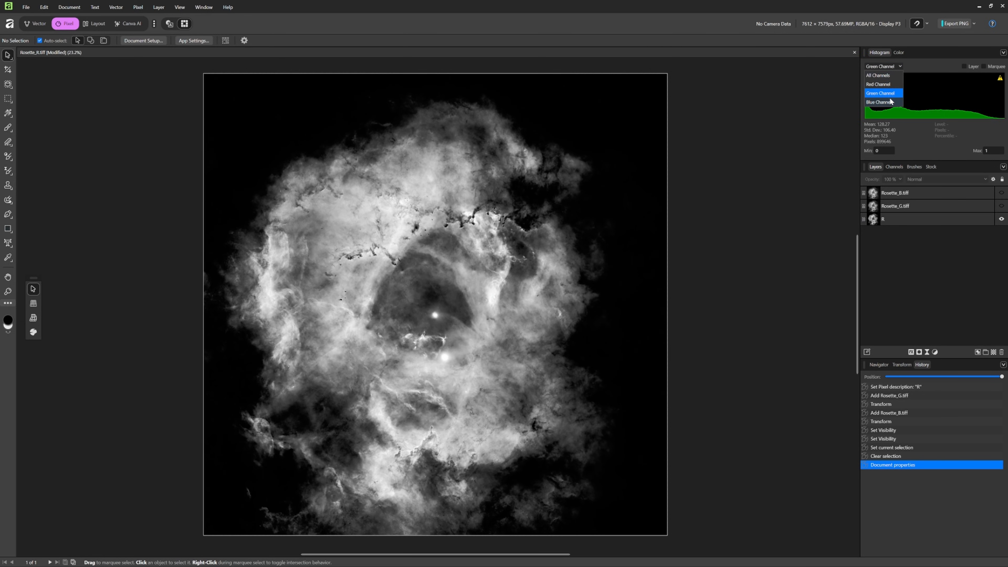
click(890, 102)
click(900, 67)
click(892, 74)
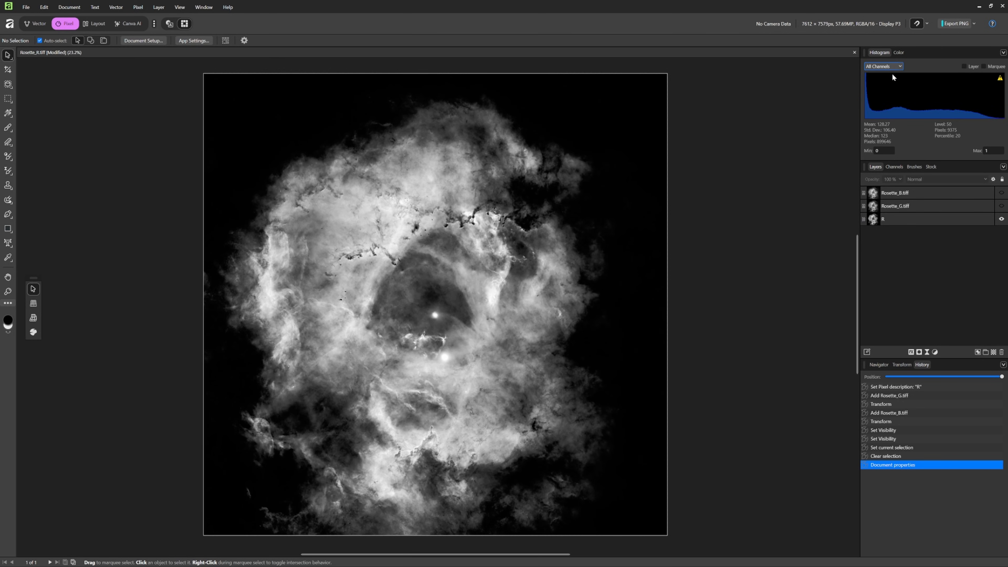
- Select the R layer and set the histogram to display only the red channel
click(908, 220)
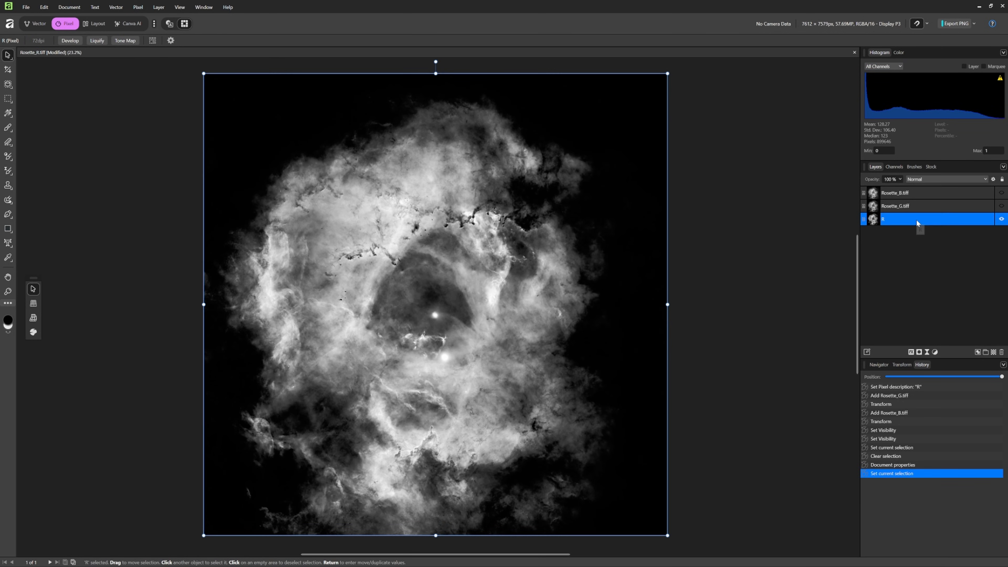
click(899, 65)
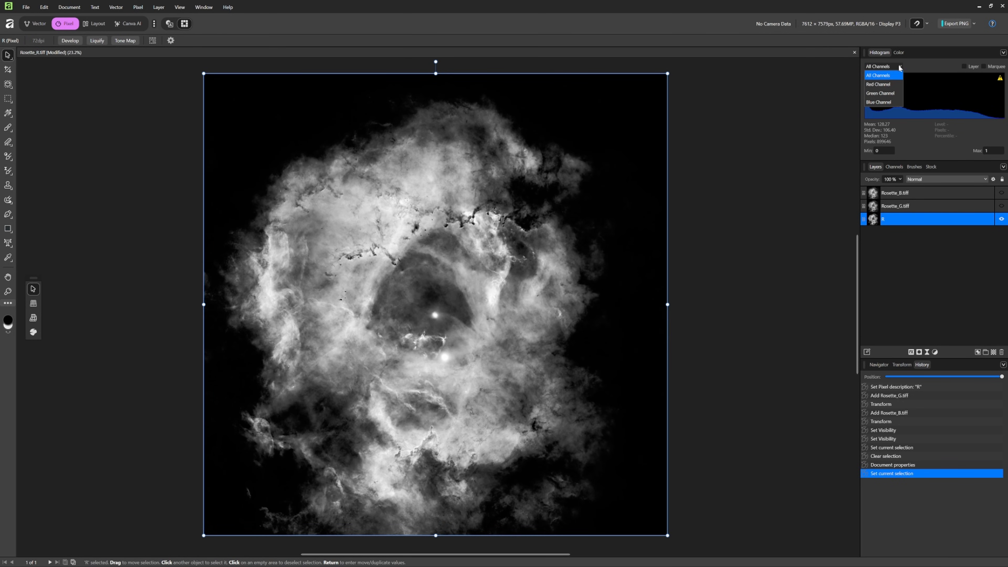
click(878, 84)
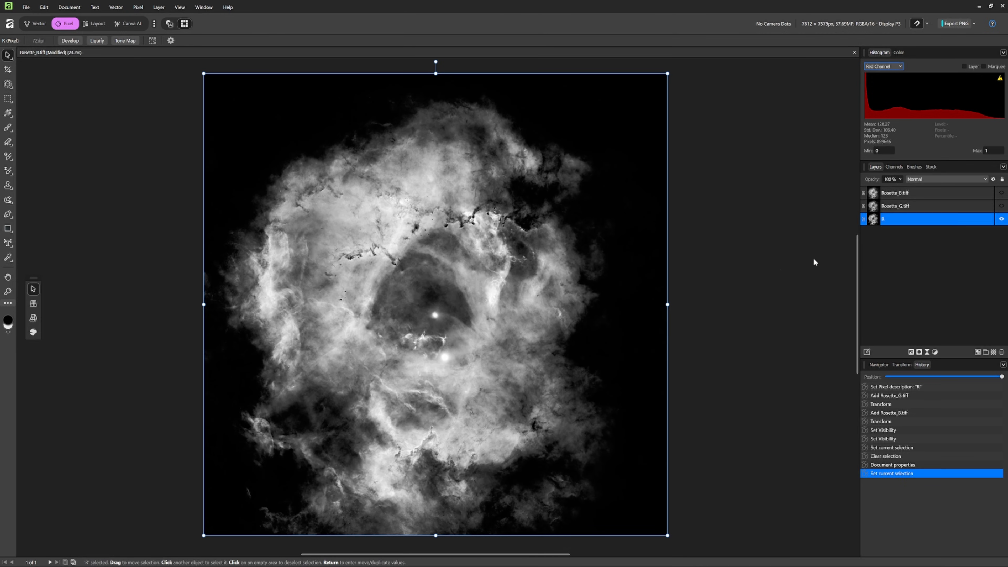
- Draw a rectangle above the R layer that extends slightly past all edges of the canvas
scroll(421, 297, down, 1)
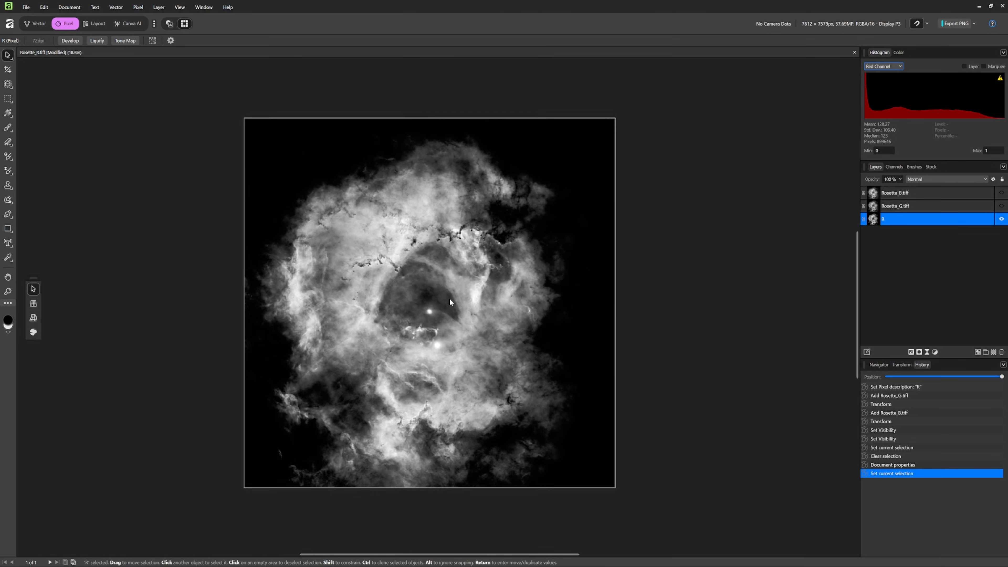
scroll(421, 292, down, 1)
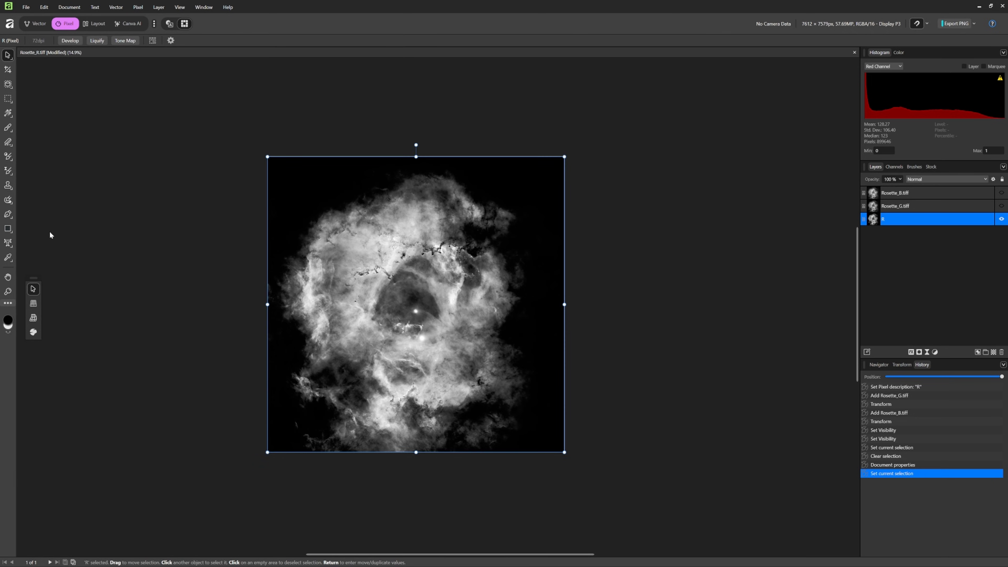
click(7, 229)
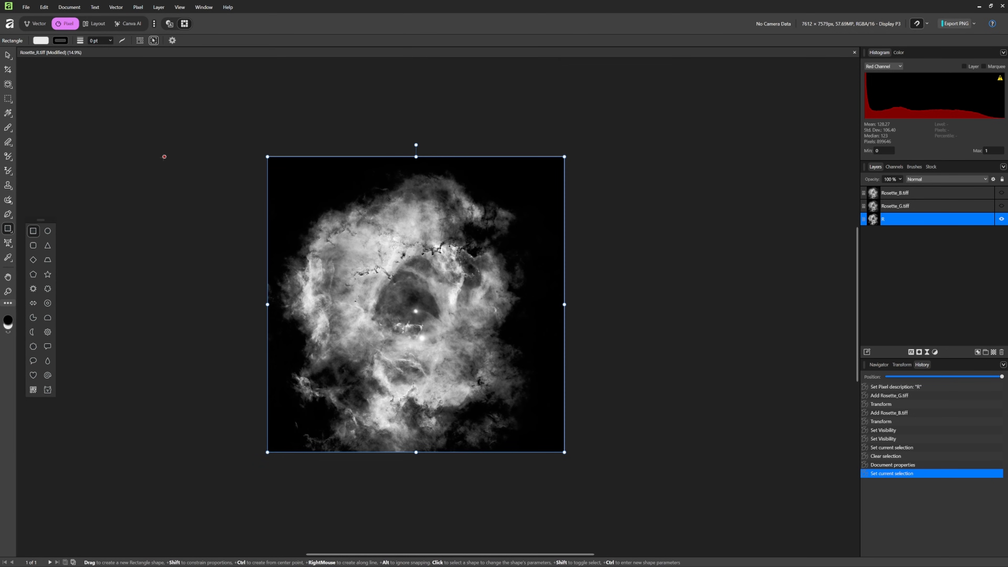
drag(247, 135, 579, 467)
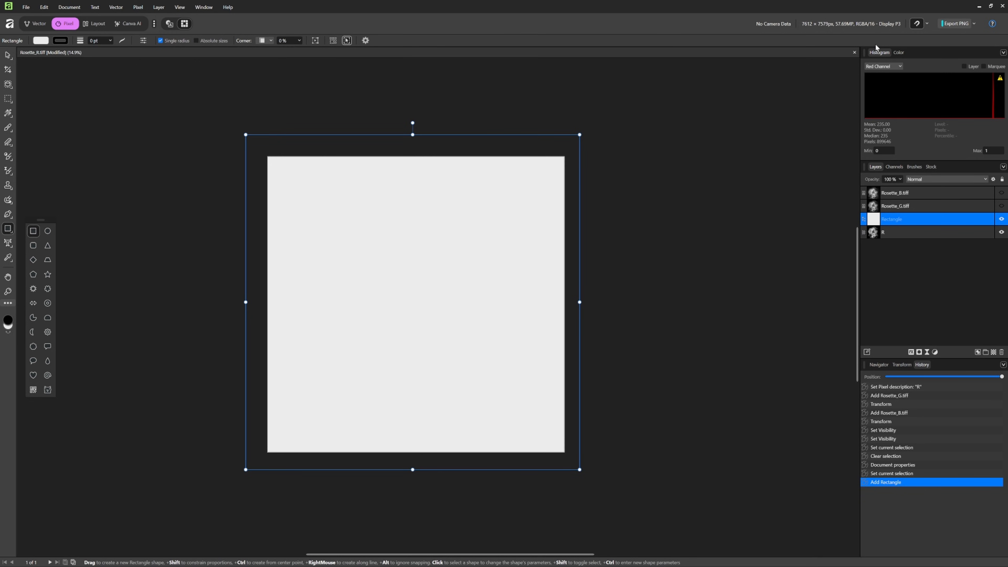
- Set the rectangle's fill color to black, with the R, G and B values all at 0
click(899, 53)
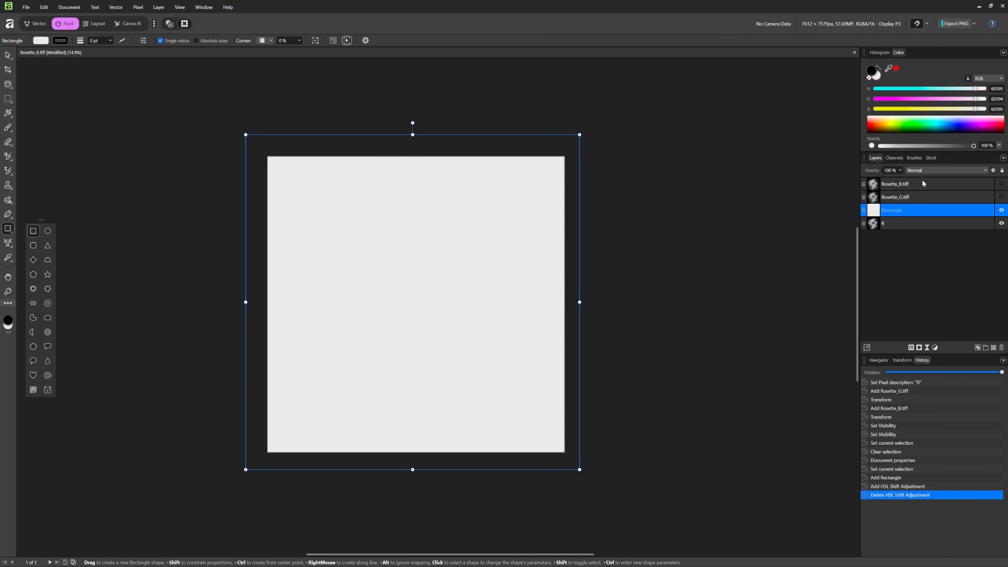
drag(974, 99, 873, 99)
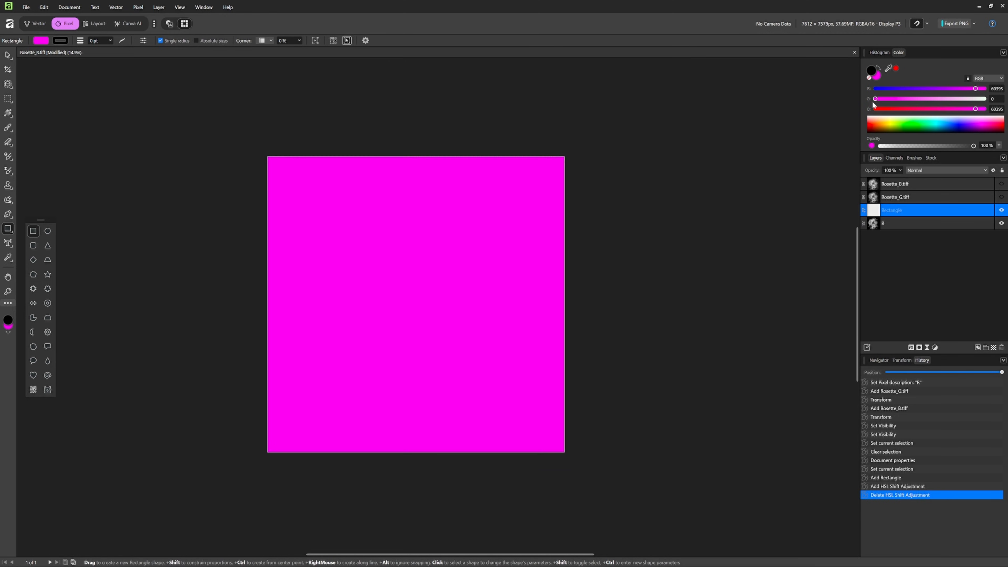
drag(975, 88, 794, 105)
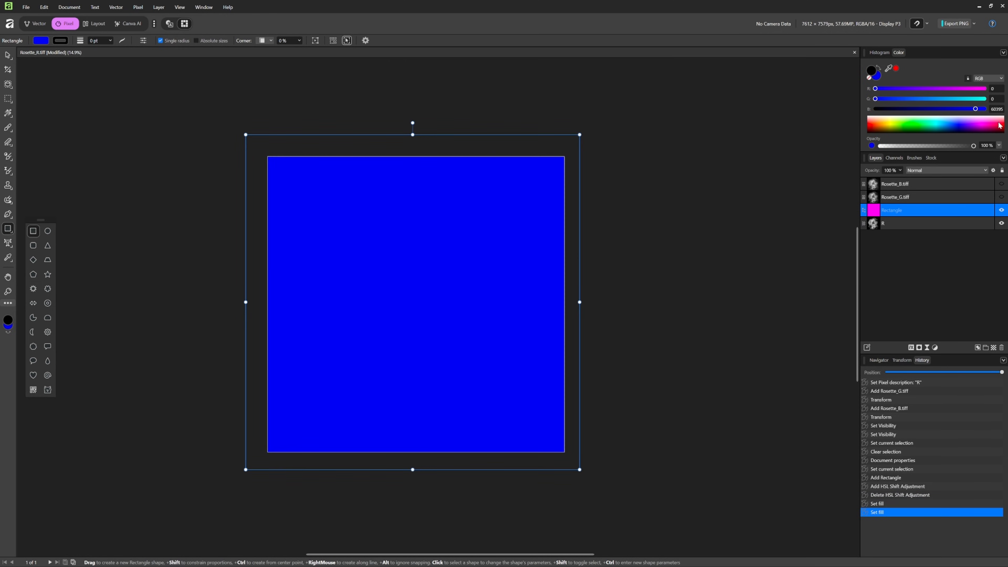
drag(975, 109, 983, 89)
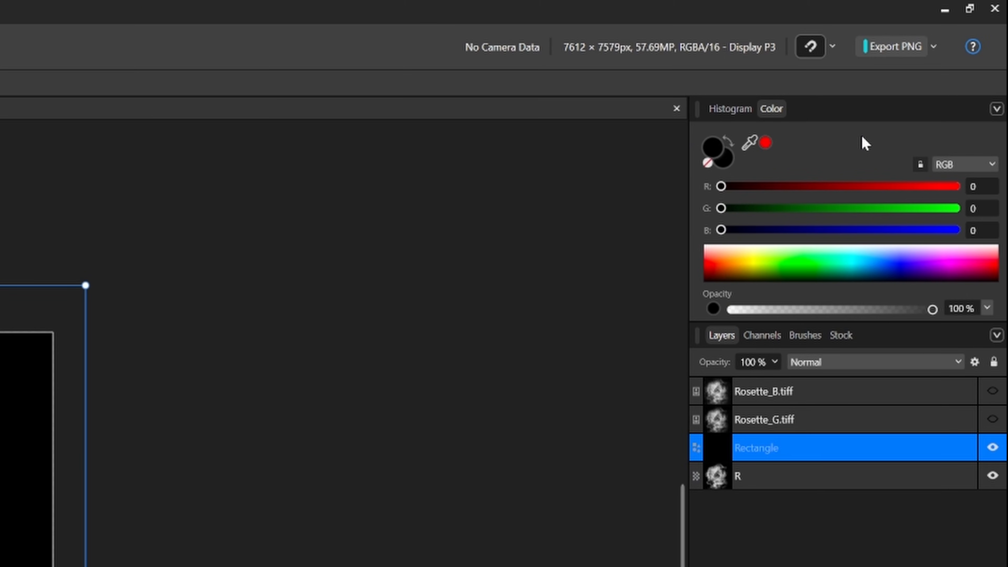
- Look at the rectangle's fill color in the HSL and CMYK color models and return to RGB
click(992, 164)
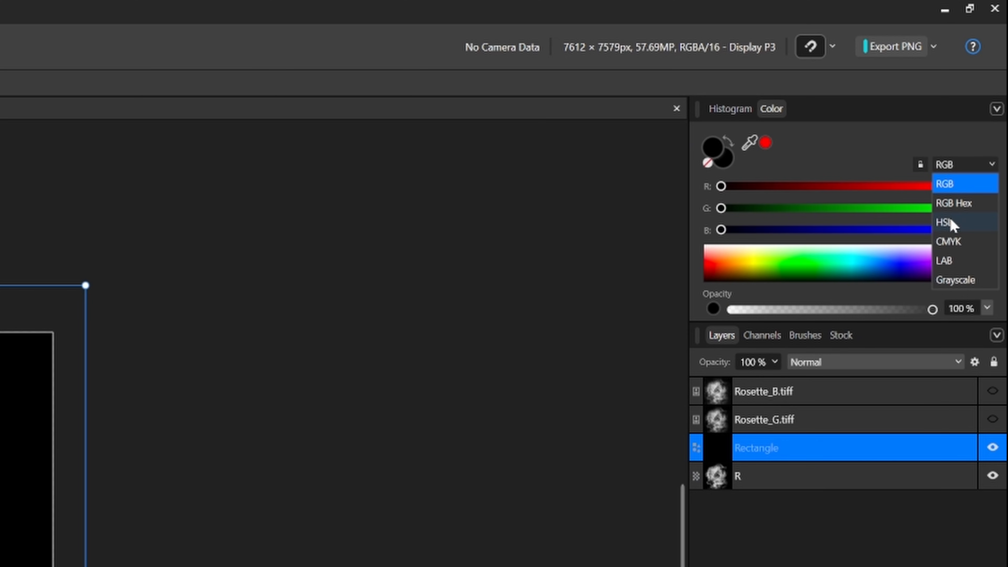
click(951, 222)
click(993, 164)
click(951, 241)
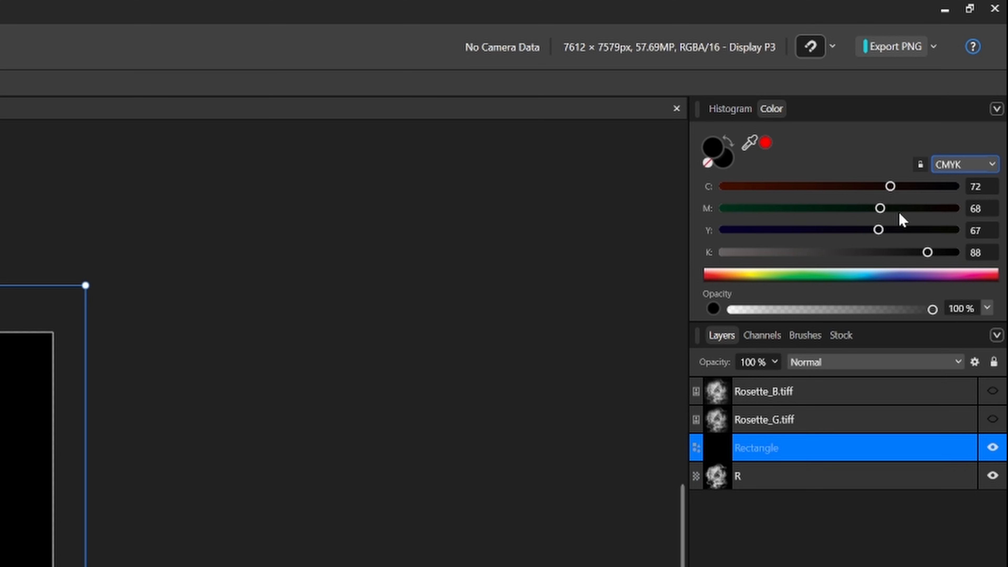
click(995, 165)
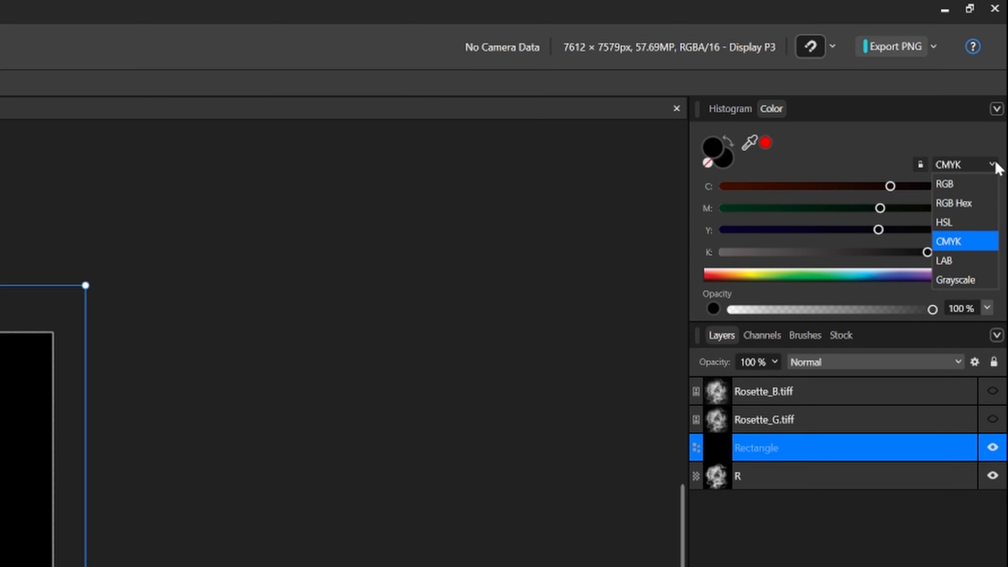
click(972, 186)
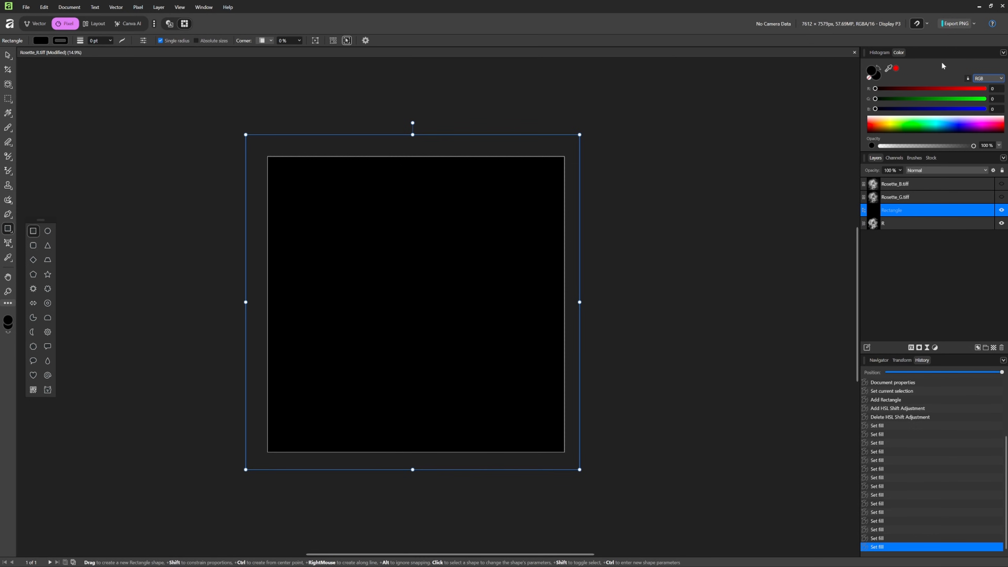
- Try yellow and red fills on the rectangle and return its R, G and B values to 0
drag(910, 124, 921, 127)
drag(922, 127, 891, 128)
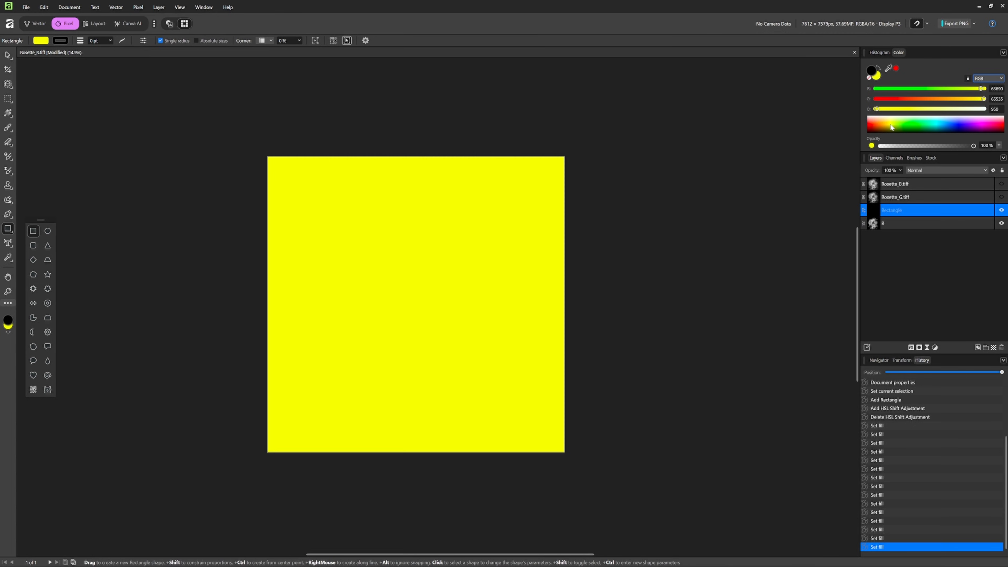
drag(891, 127, 847, 105)
drag(975, 108, 868, 125)
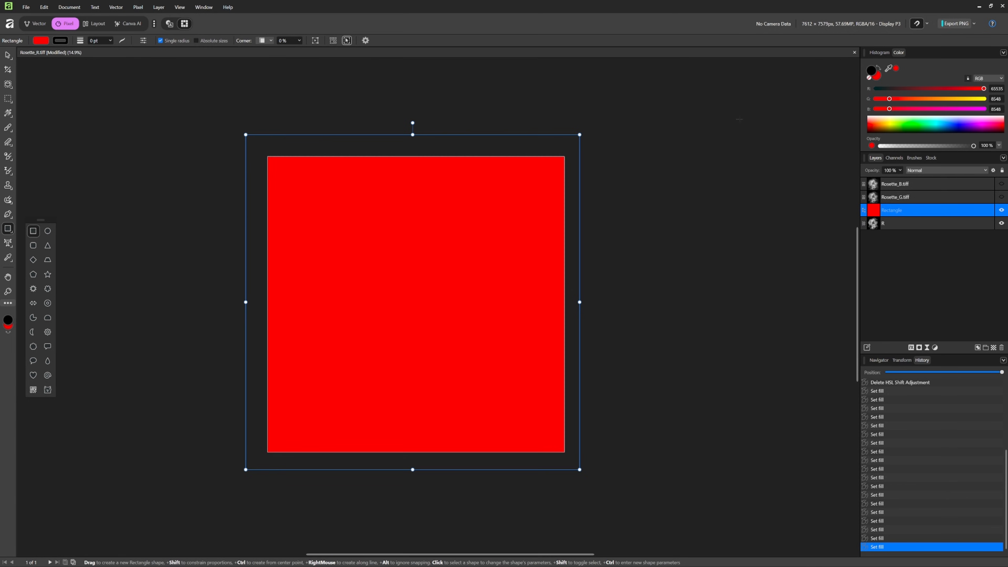
drag(983, 88, 865, 115)
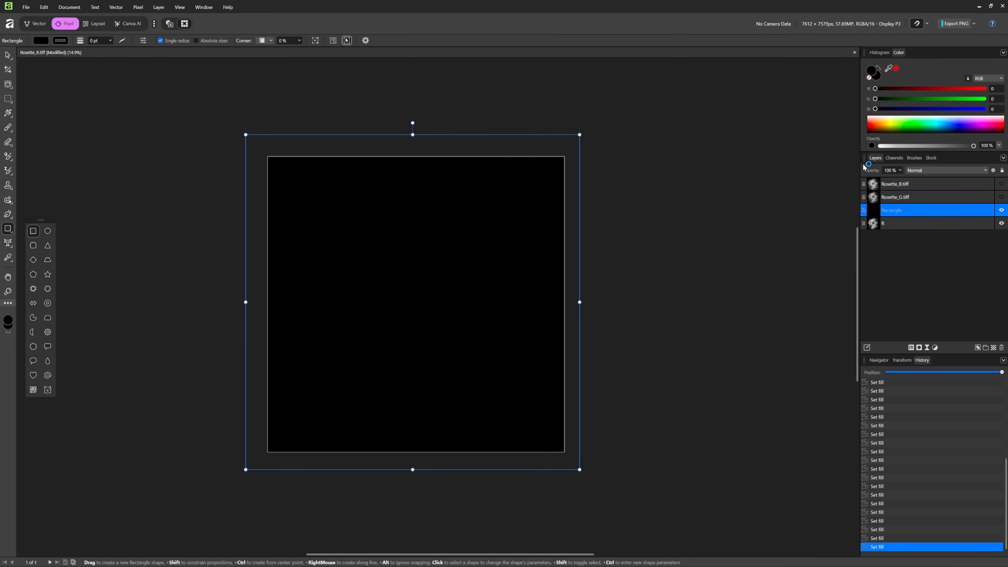
- Fill the rectangle with yellow (R 65535, G 56851, B 4749), set its blend mode to Color and compare with it hidden
click(883, 126)
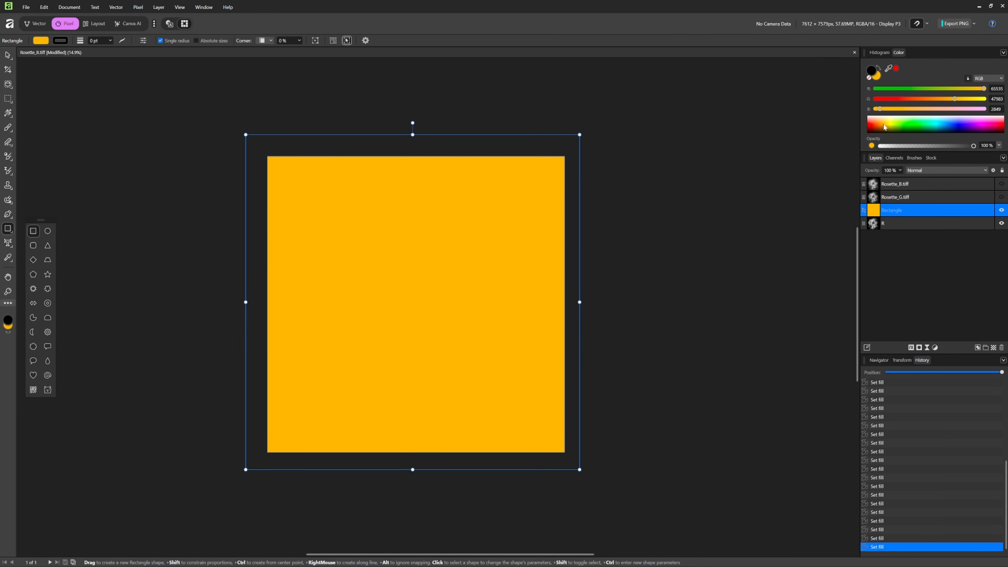
drag(884, 126, 888, 126)
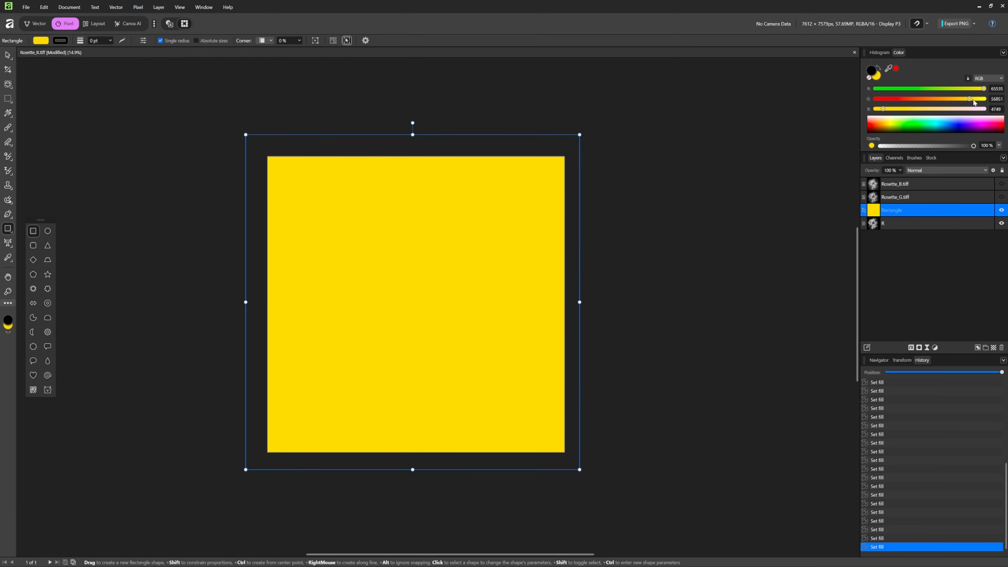
click(982, 170)
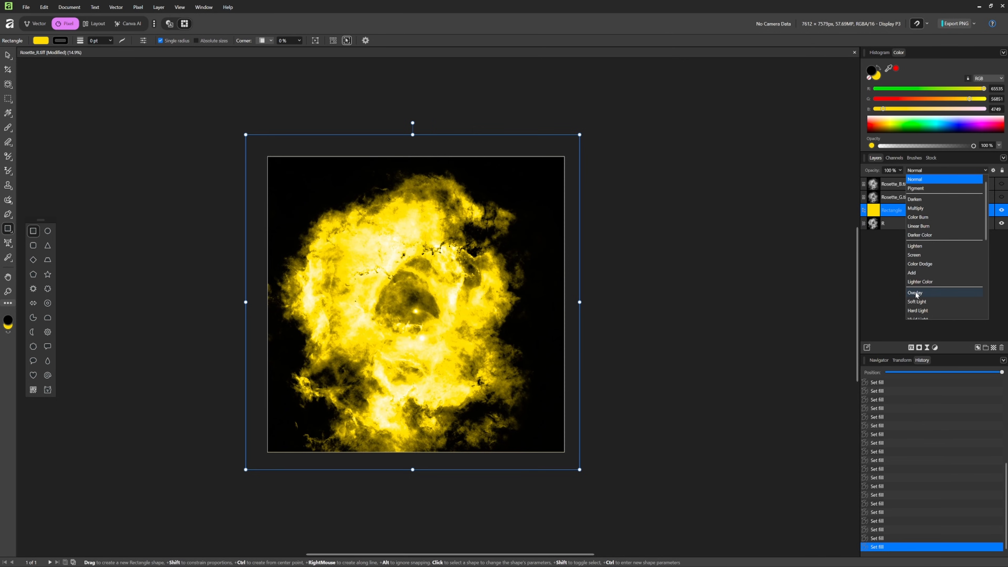
scroll(916, 284, down, 5)
click(916, 273)
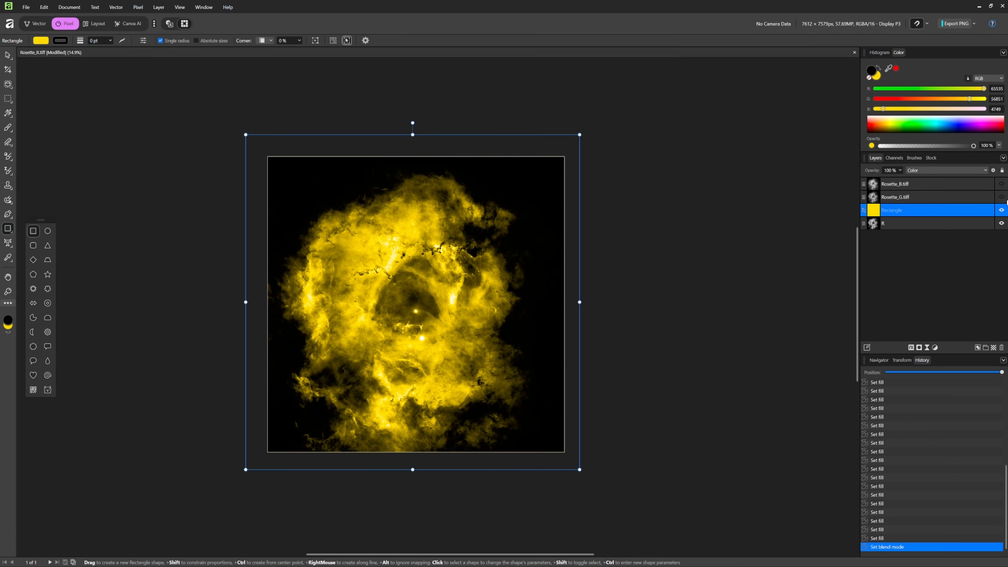
click(1001, 210)
click(1001, 210)
click(1002, 210)
- Merge the yellow rectangle with the R layer
ctrl+click(910, 222)
right_click(910, 222)
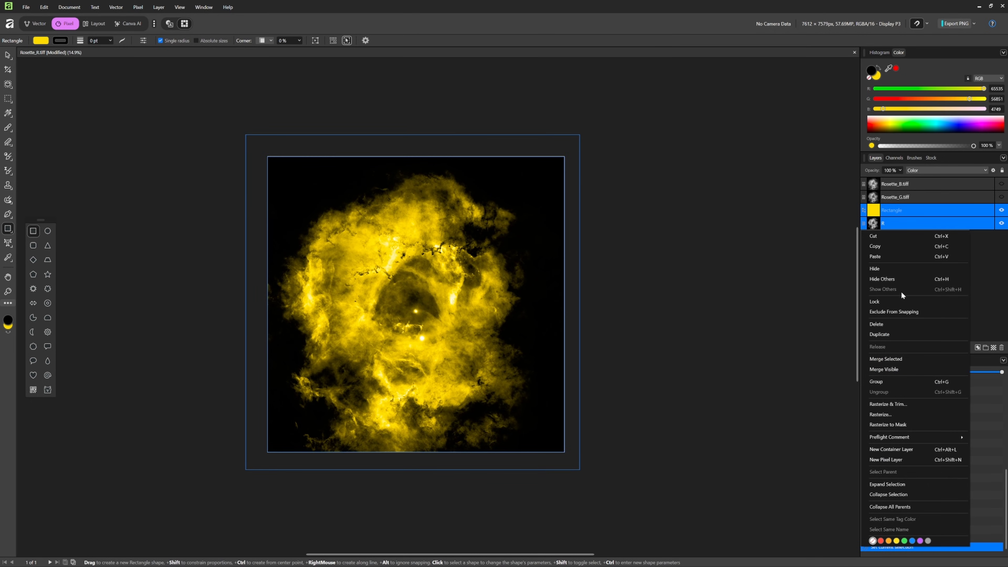
click(900, 358)
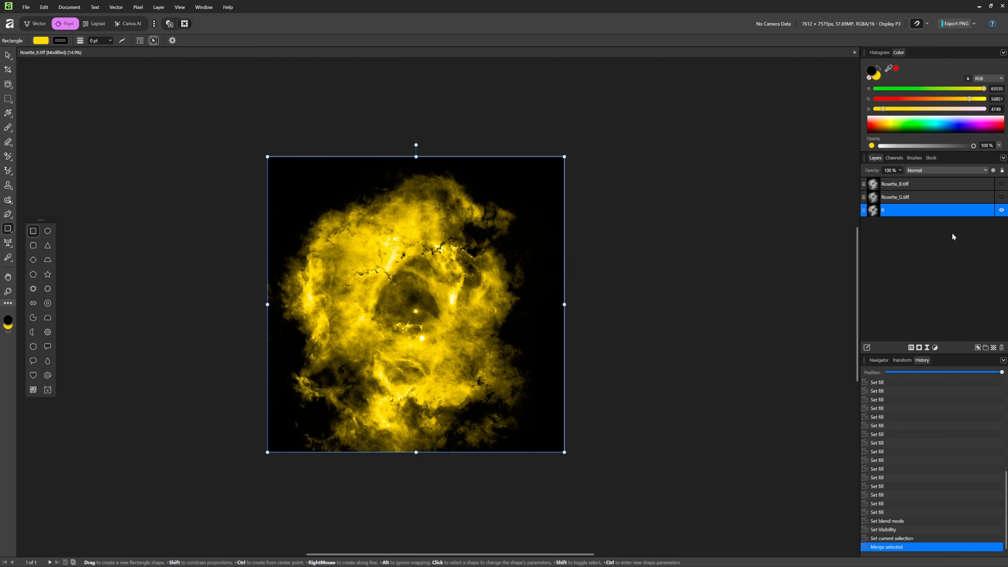
- Select the Rosette_G.tiff layer, make it visible and hide the R layer
click(906, 198)
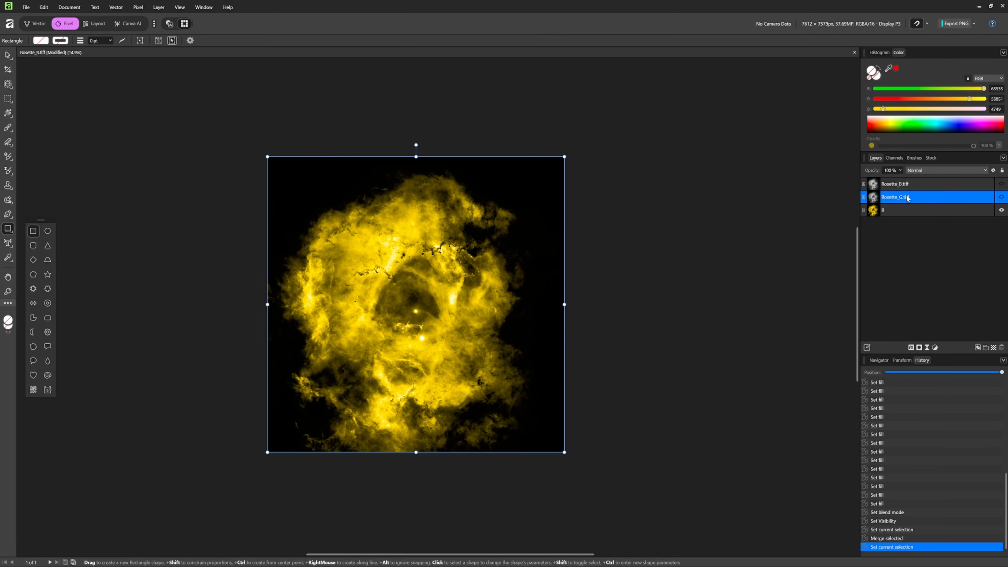
click(1001, 197)
click(1001, 210)
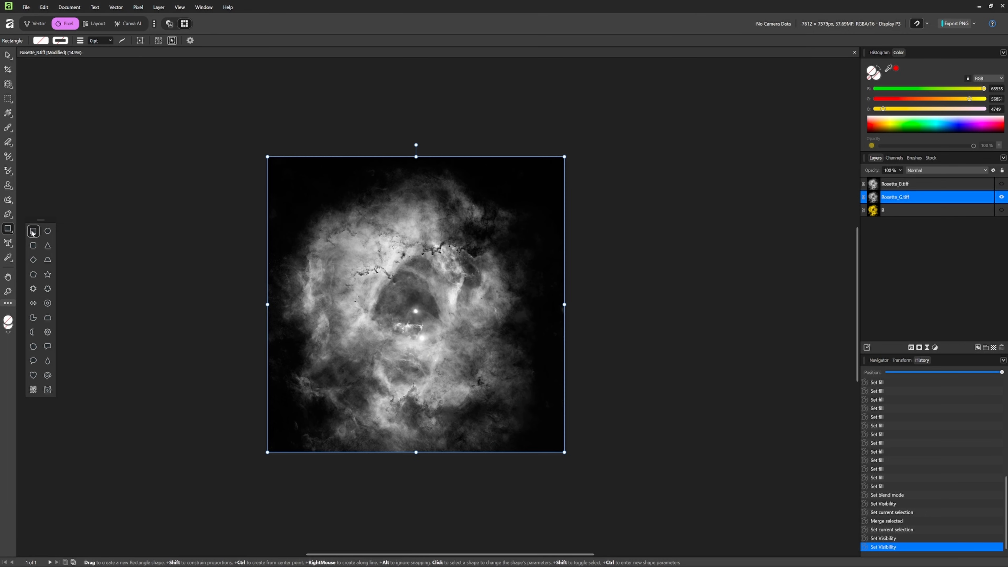
- Draw a rectangle above the Rosette_G.tiff layer that extends slightly past all edges of the canvas
key(ctrl+u)
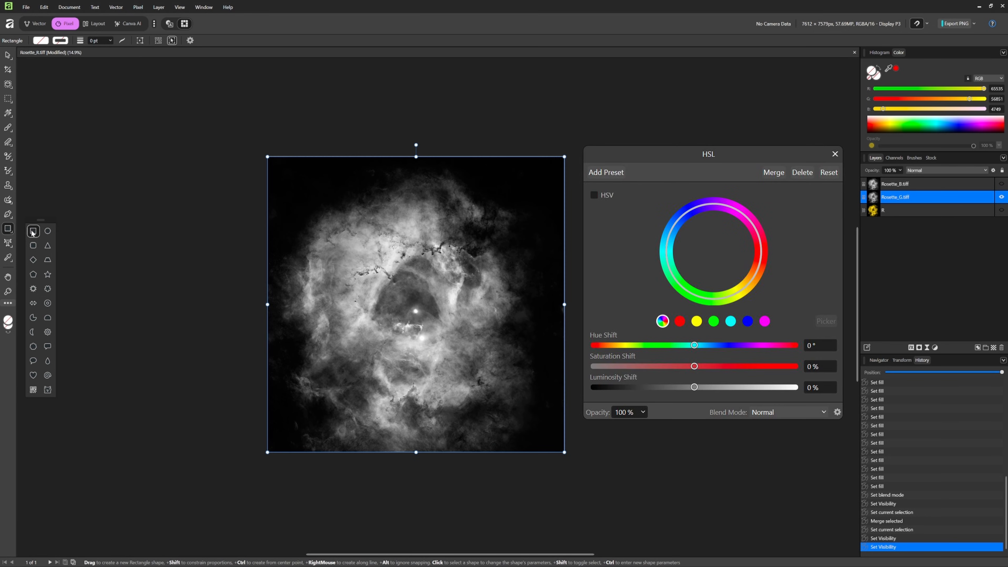
key(Escape)
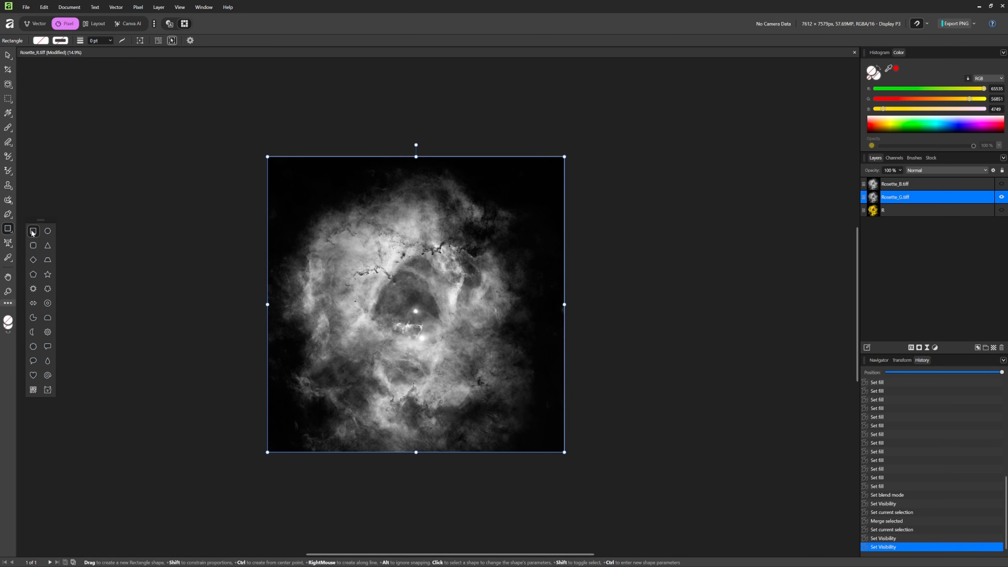
mouse_move(249, 137)
mouse_down()
mouse_move(349, 225)
mouse_move(575, 464)
mouse_up()
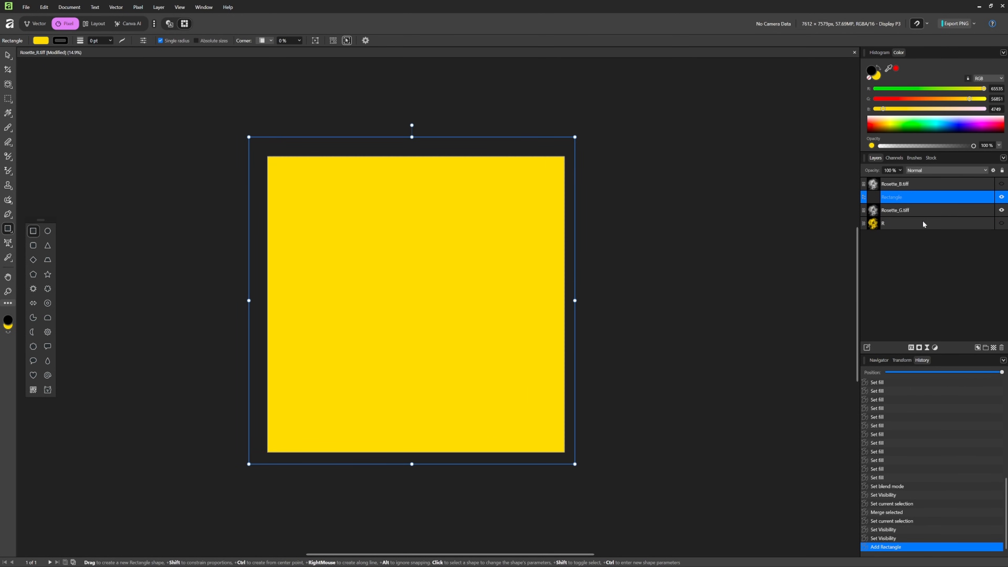
- Fill the rectangle above Rosette_G.tiff with cyan (R 4749, G 56157, B 65535) and set its blend mode to Color
click(908, 126)
drag(907, 125, 939, 127)
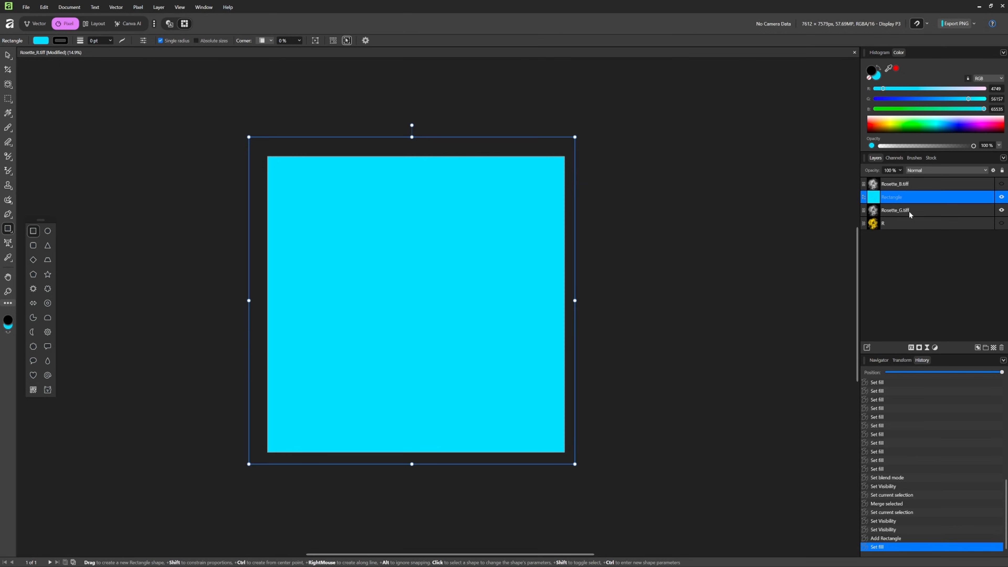
click(928, 212)
click(918, 201)
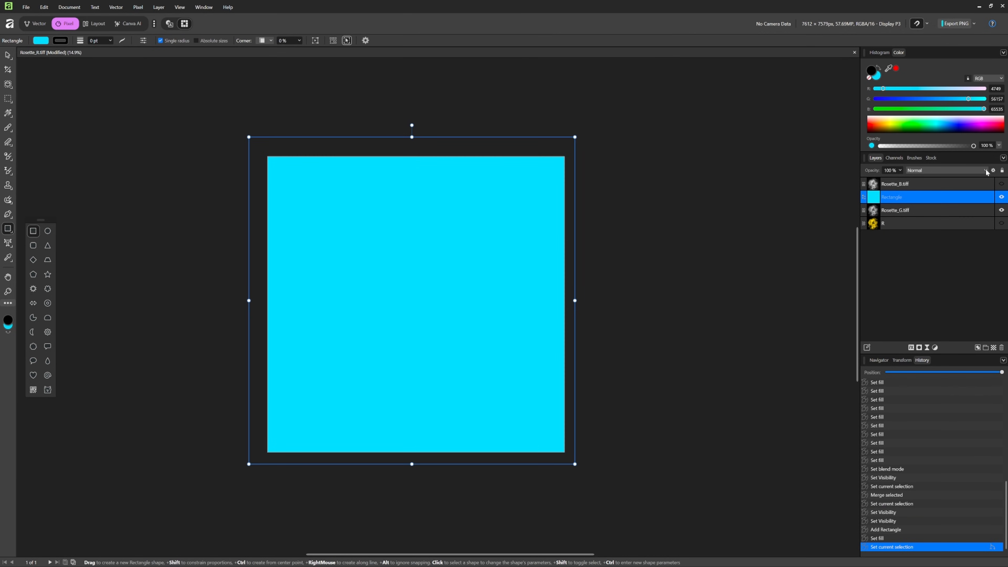
click(986, 171)
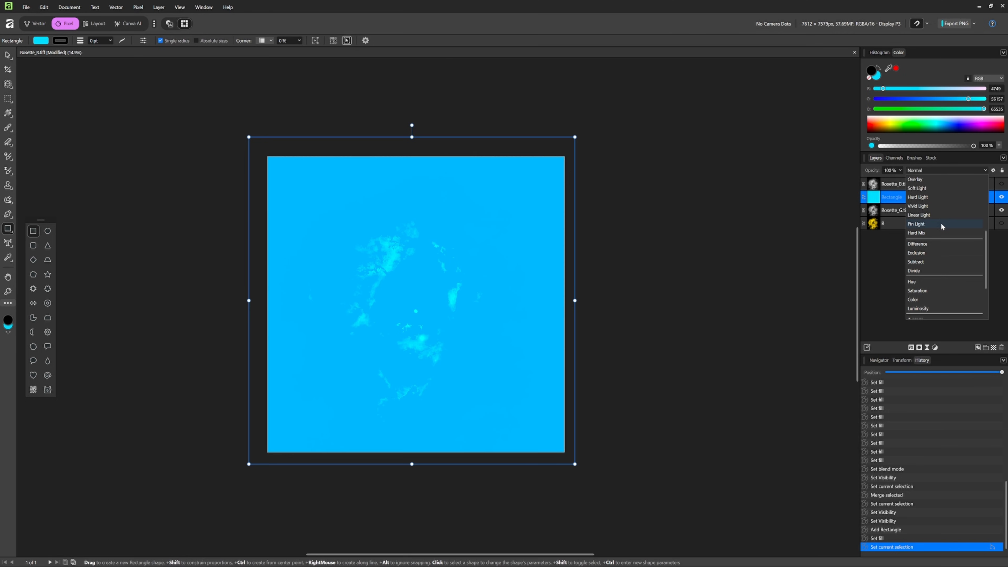
click(916, 300)
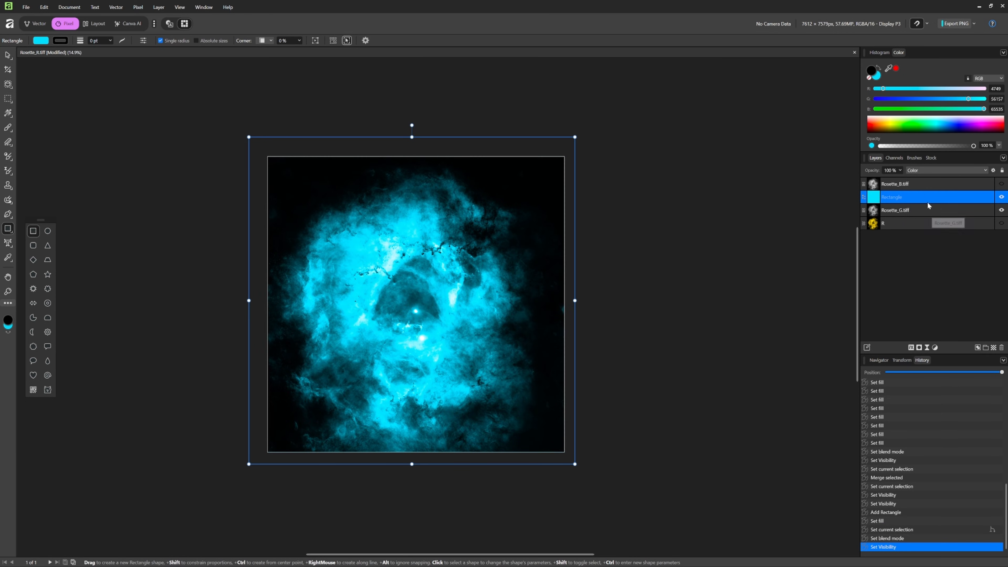
- Merge the cyan rectangle with the Rosette_G.tiff layer
ctrl+click(925, 213)
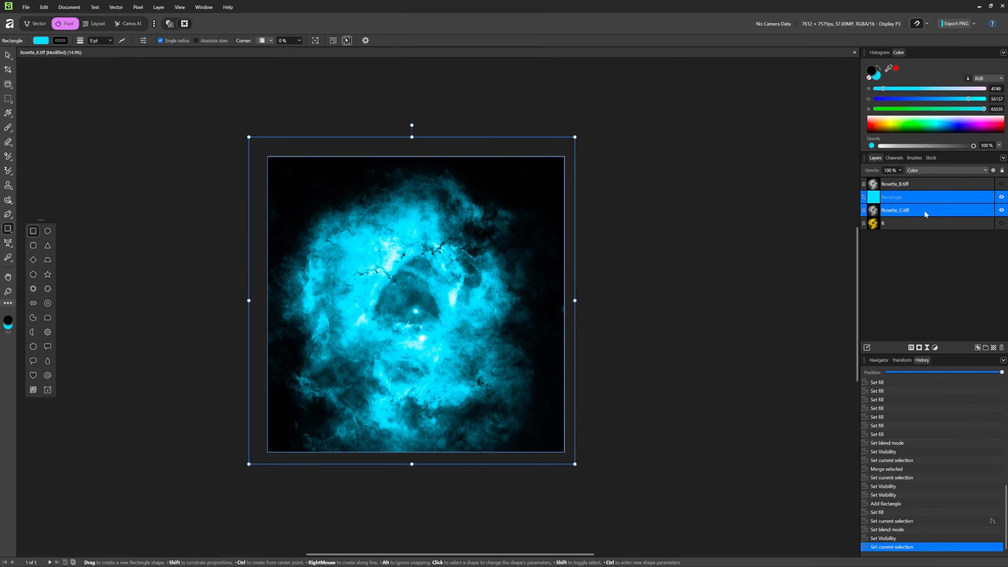
right_click(923, 211)
click(894, 345)
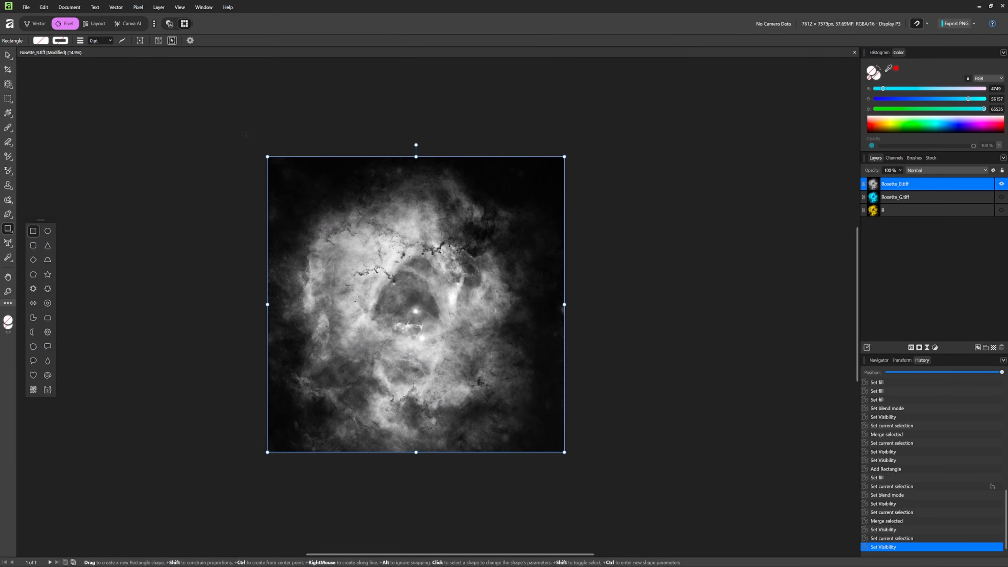
- Draw a rectangle above the Rosette_B.tiff layer, slightly past the canvas edges, and fill it with red (R 65535, G 4749, B 4749)
drag(245, 136, 583, 471)
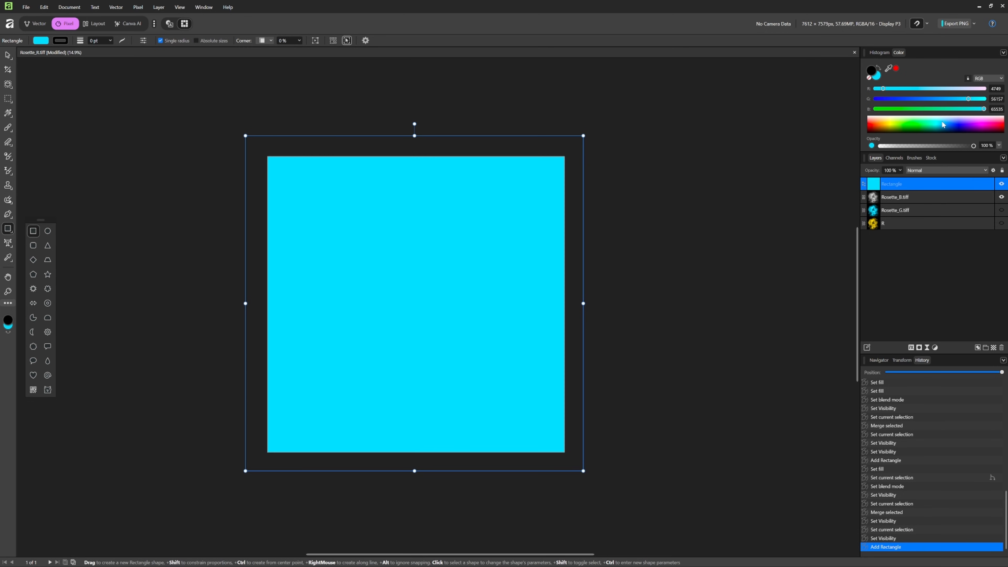
key(ctrl+u)
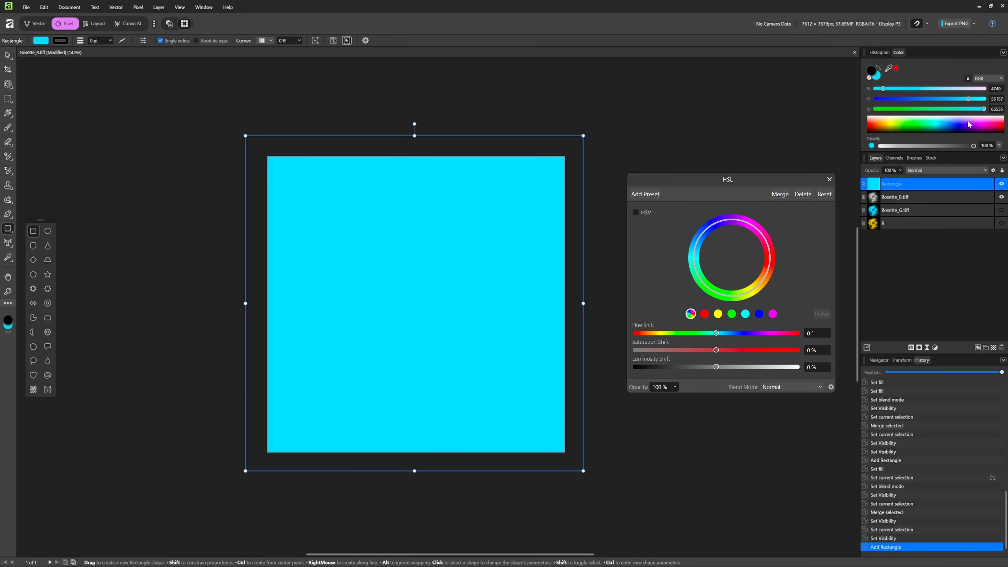
click(1000, 127)
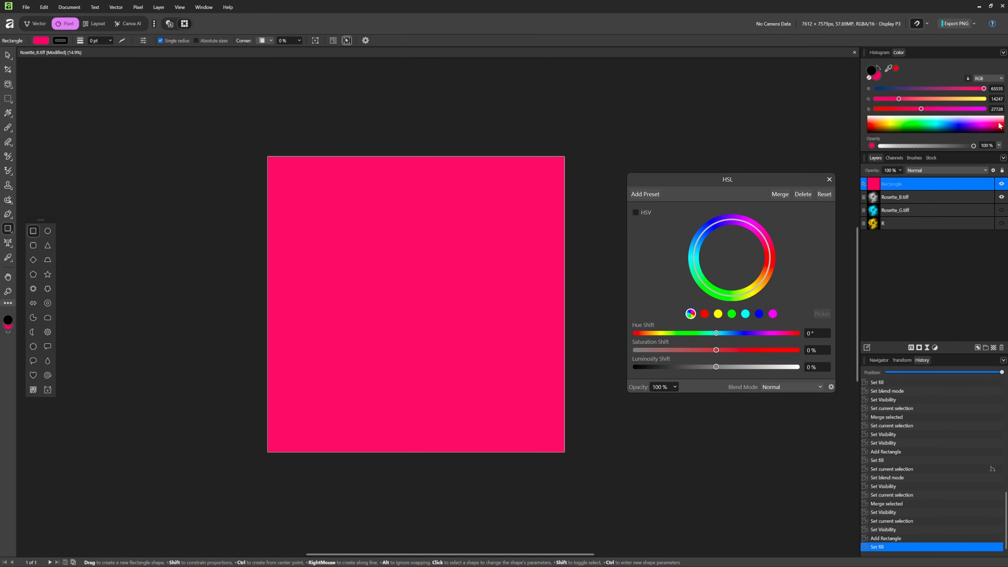
click(1001, 127)
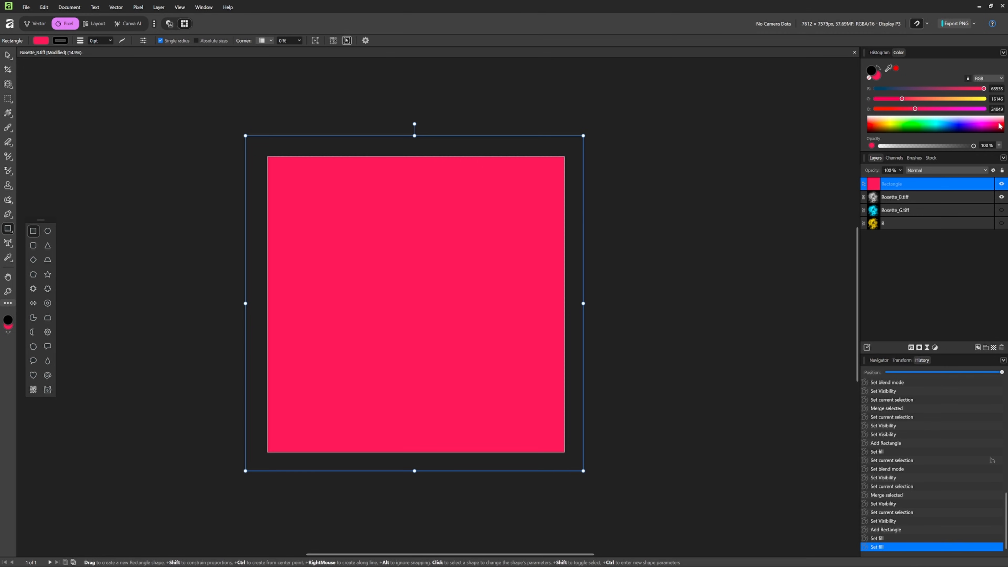
click(1004, 125)
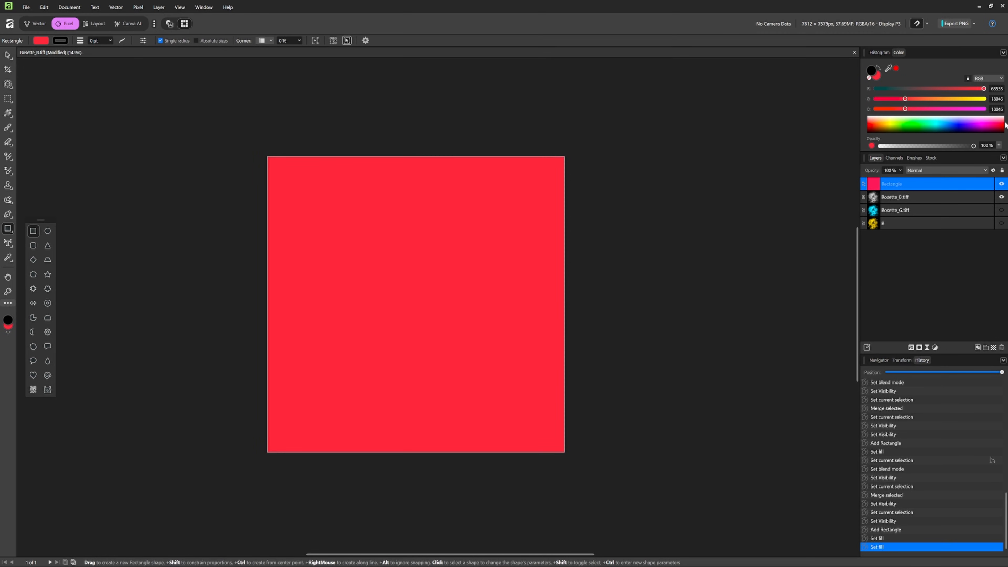
click(1005, 126)
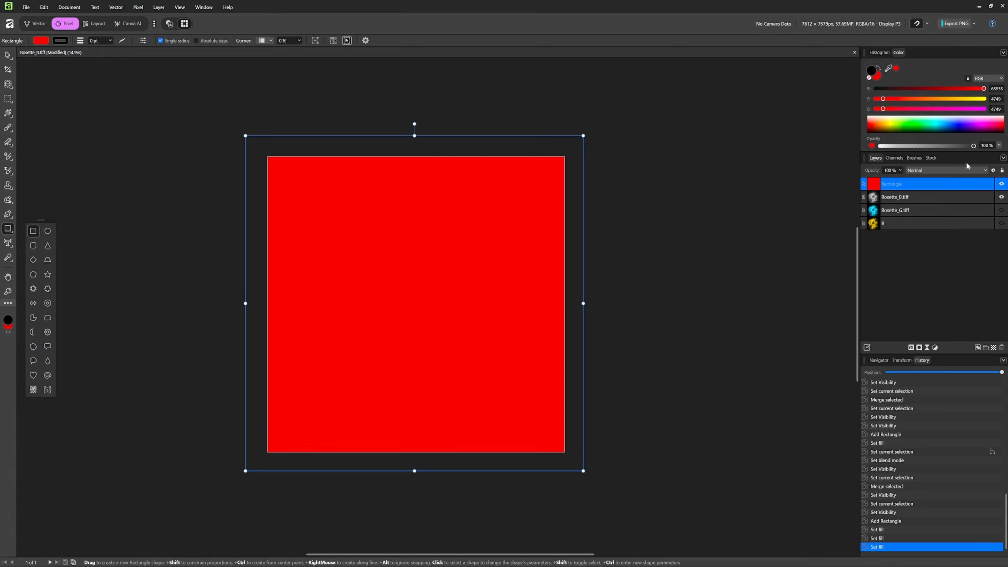
- Set the red rectangle's blend mode to Color and compare the image with the rectangle hidden and shown
click(965, 169)
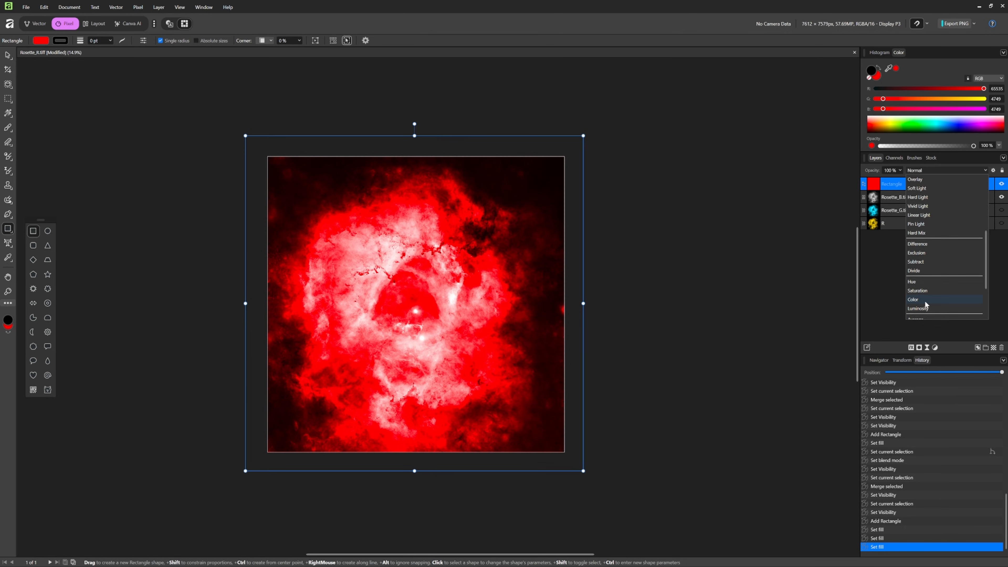
click(925, 300)
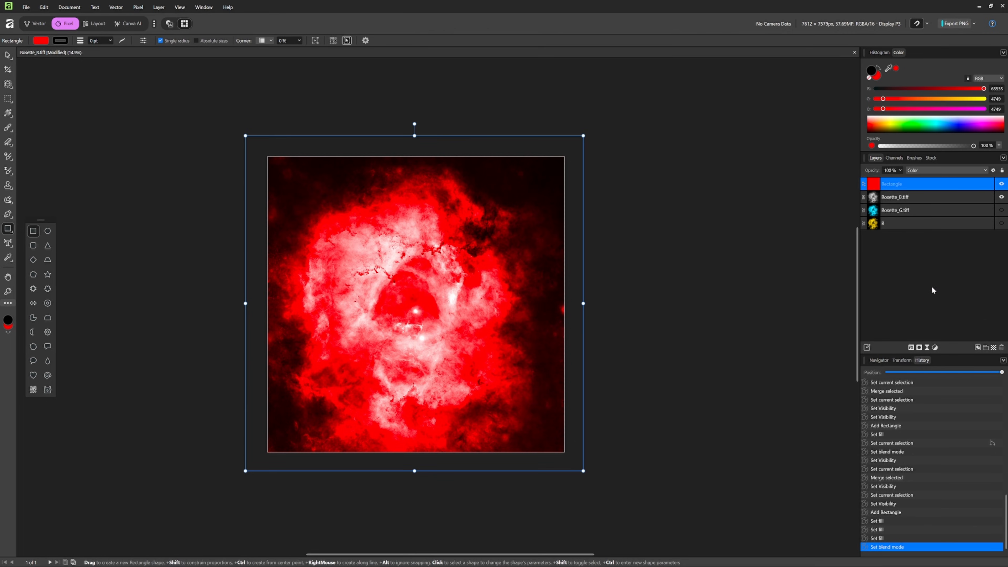
click(1002, 184)
click(1001, 185)
click(1002, 187)
click(1002, 186)
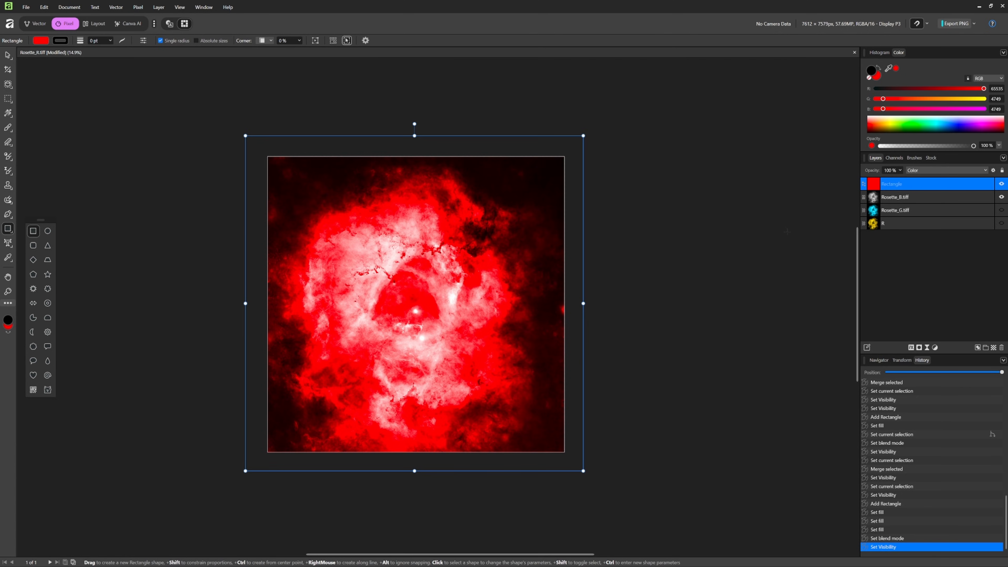
- Merge the red rectangle with the Rosette_B.tiff layer
ctrl+click(931, 198)
right_click(931, 198)
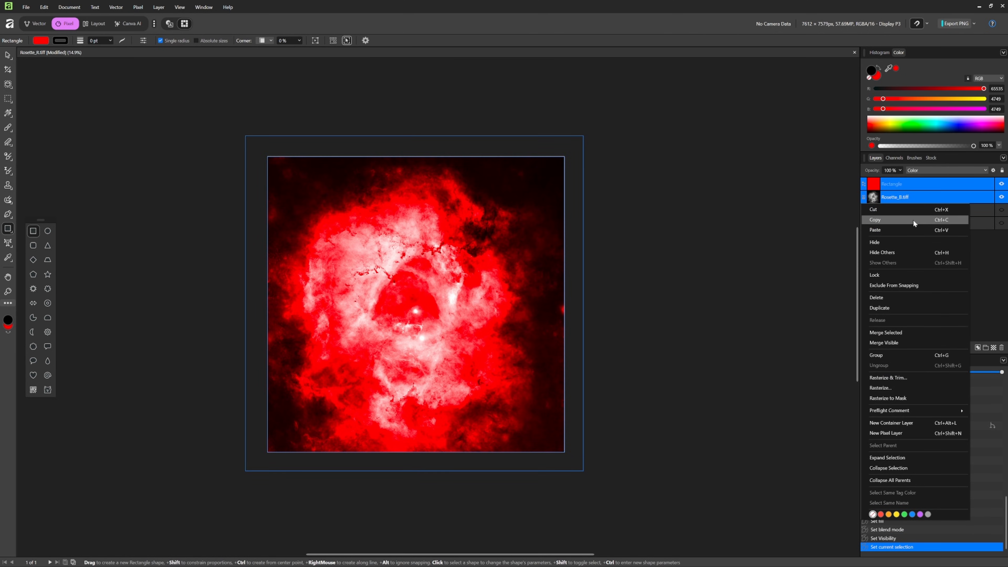
click(885, 333)
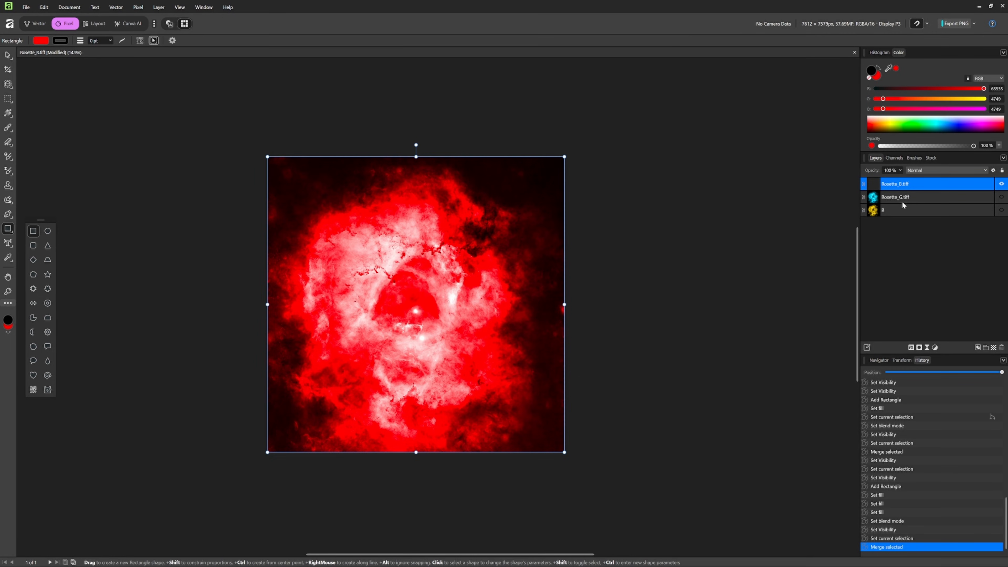
- Show the Rosette_G.tiff and R layers, compare the three tinted layers by toggling their visibility, and leave Rosette_B.tiff hidden
click(1000, 197)
click(1000, 210)
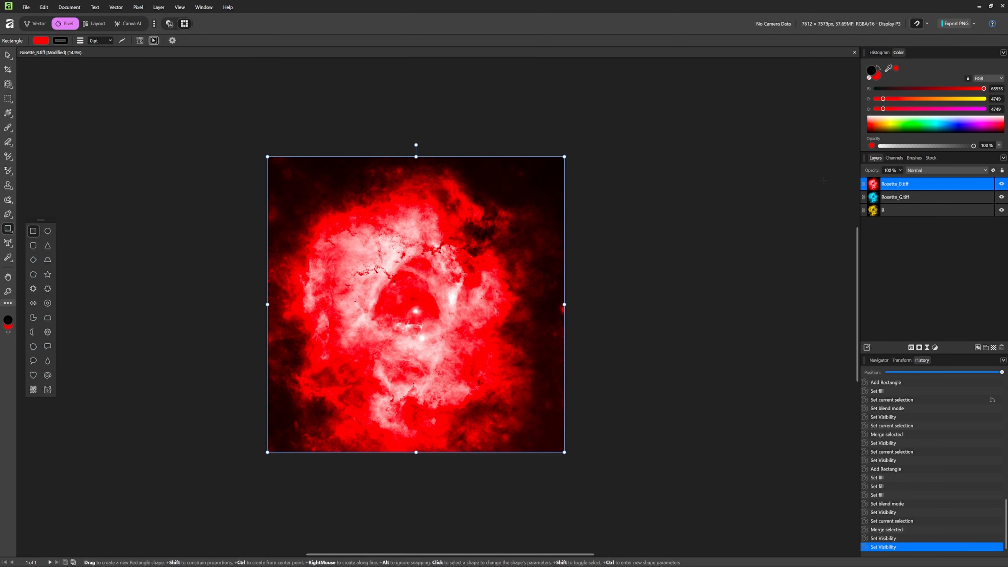
click(1000, 183)
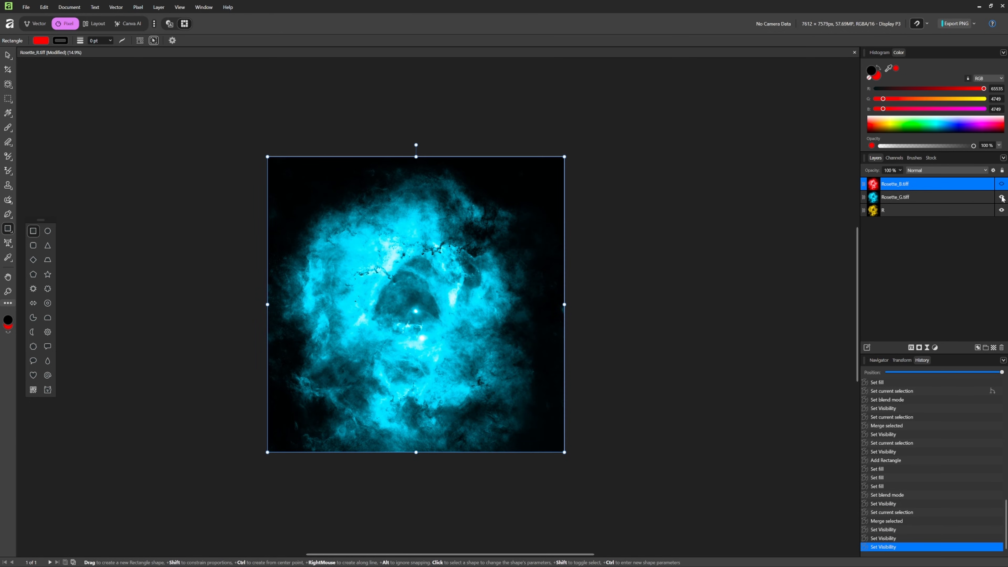
click(1001, 197)
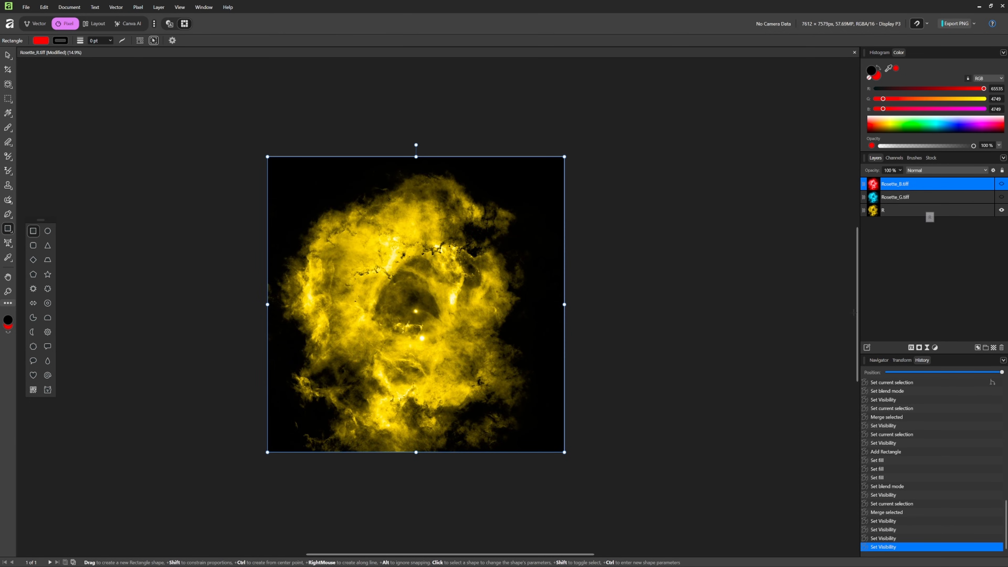
click(1001, 197)
click(1002, 185)
click(1002, 185)
- Try the Luminosity blend mode on the Rosette_G.tiff layer and compare the image with that layer hidden and shown
click(918, 197)
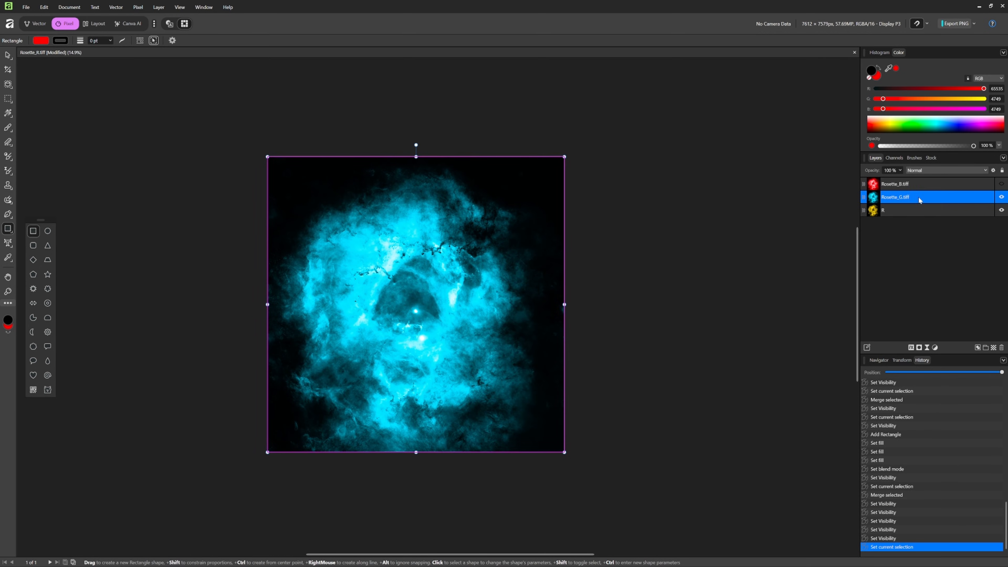
click(985, 171)
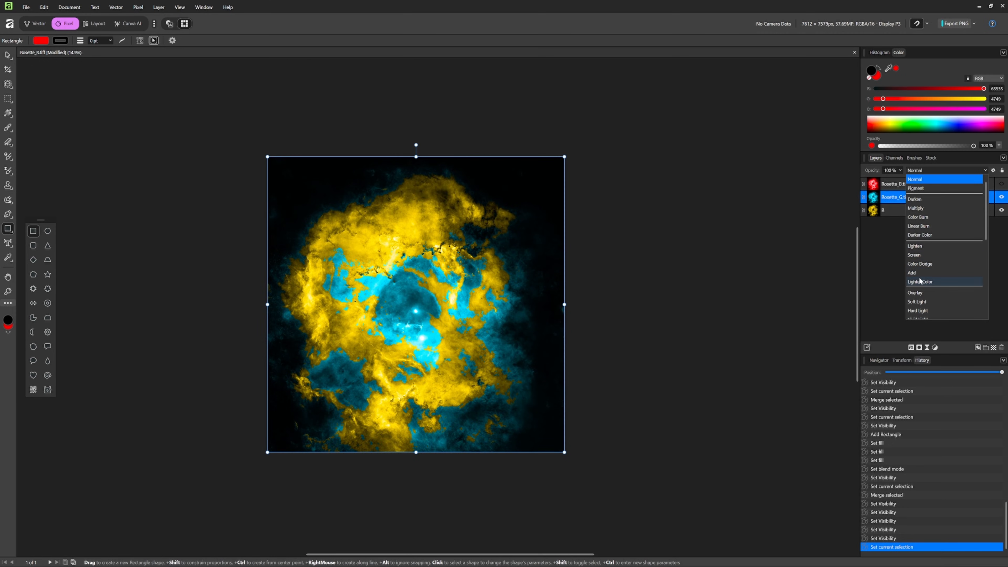
scroll(921, 281, down, 2)
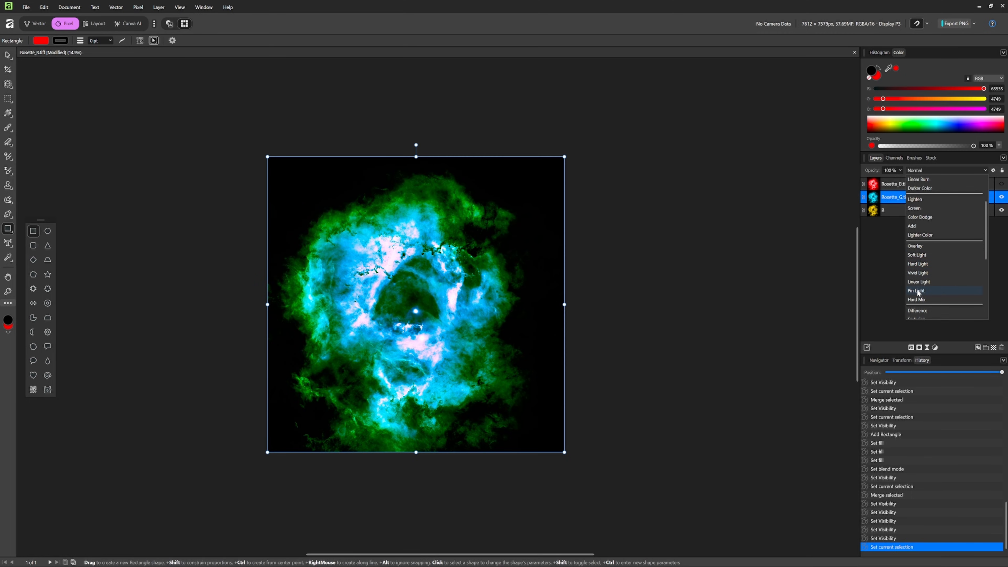
scroll(918, 295, down, 1)
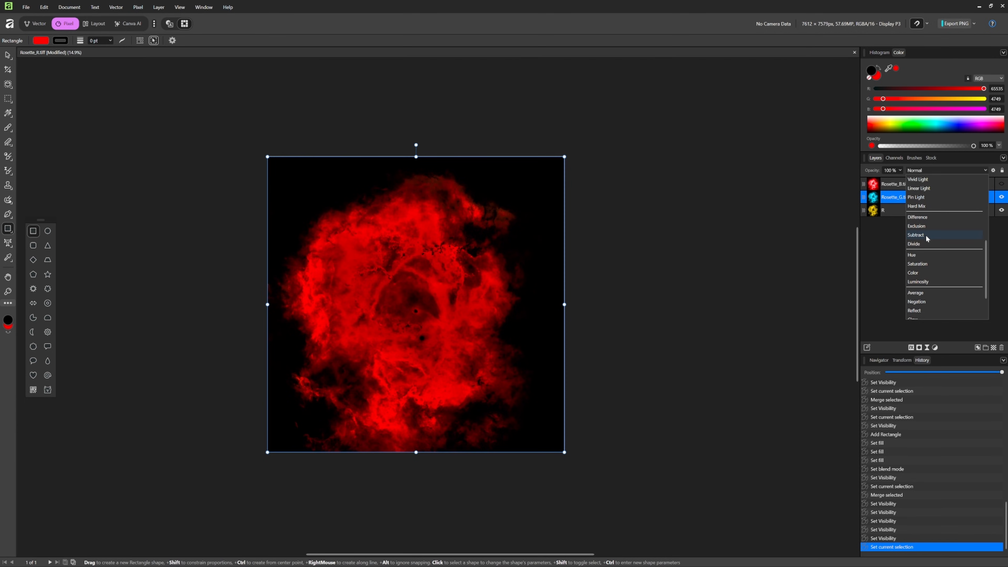
scroll(926, 226, down, 3)
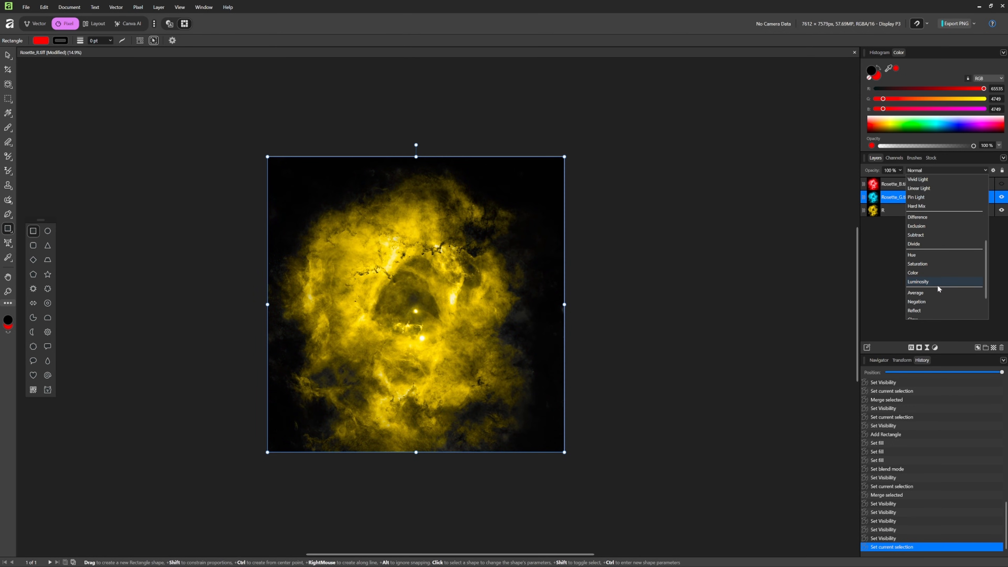
click(922, 282)
click(1001, 198)
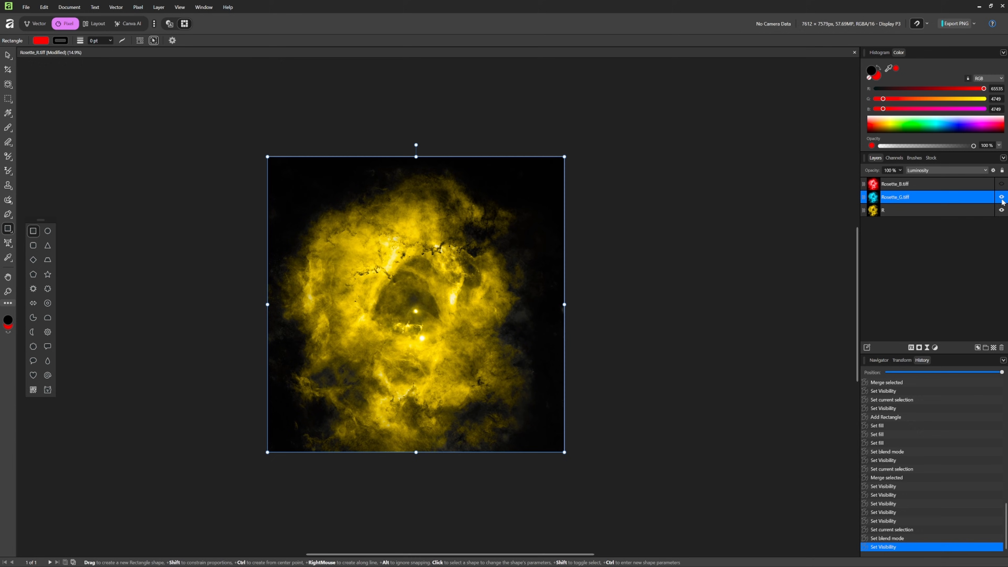
click(1001, 197)
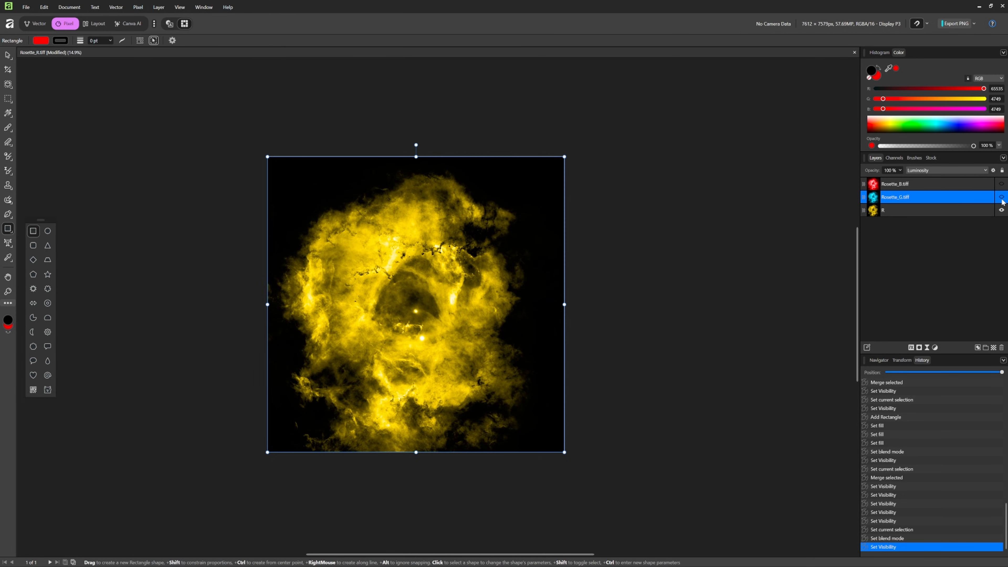
click(1001, 198)
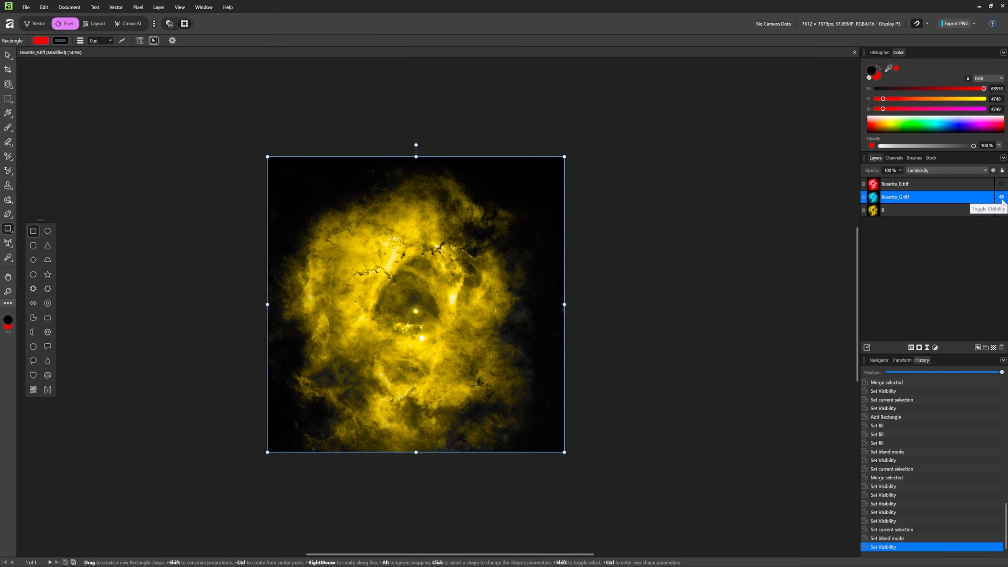
click(1001, 183)
click(961, 181)
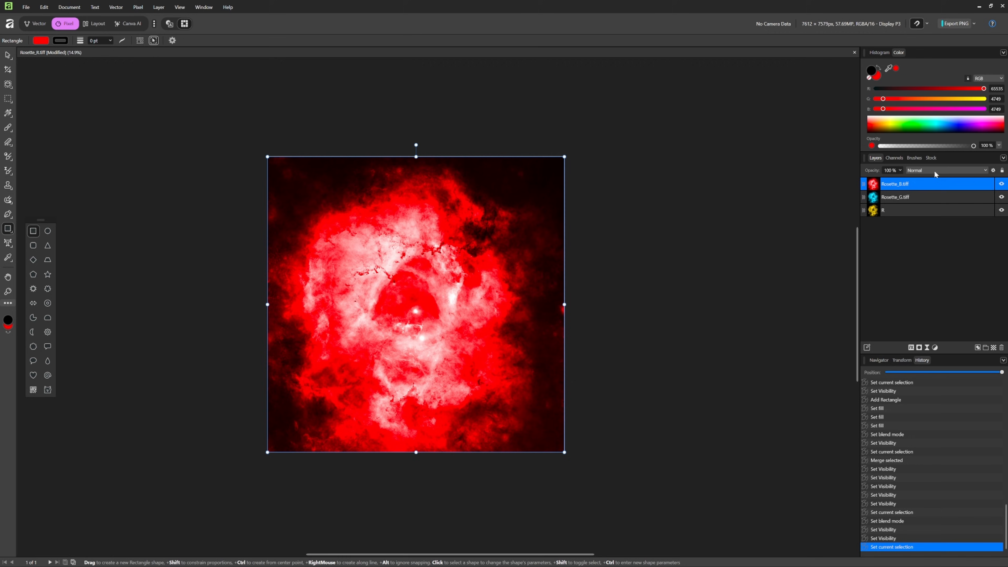
click(935, 176)
scroll(934, 202, down, 5)
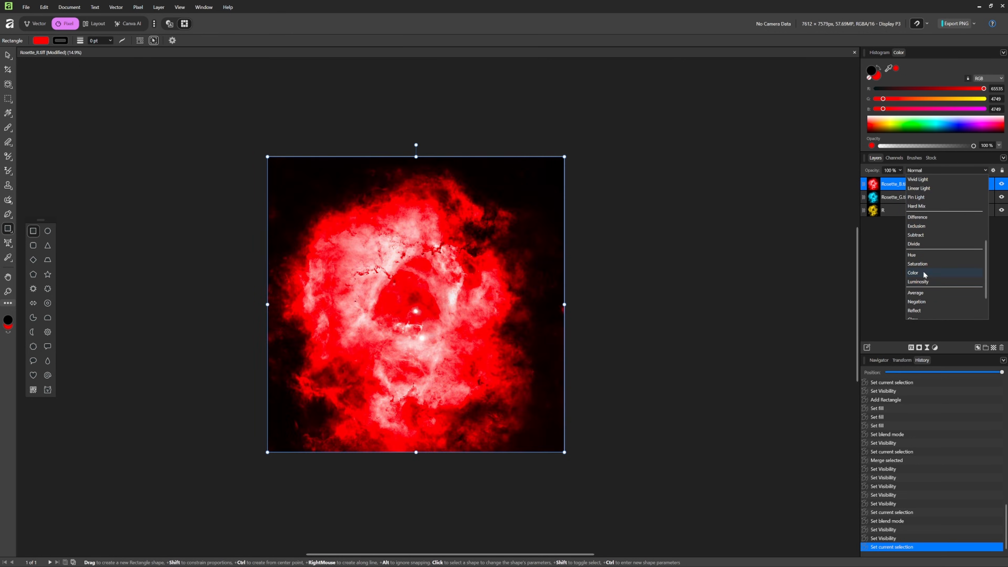
click(871, 274)
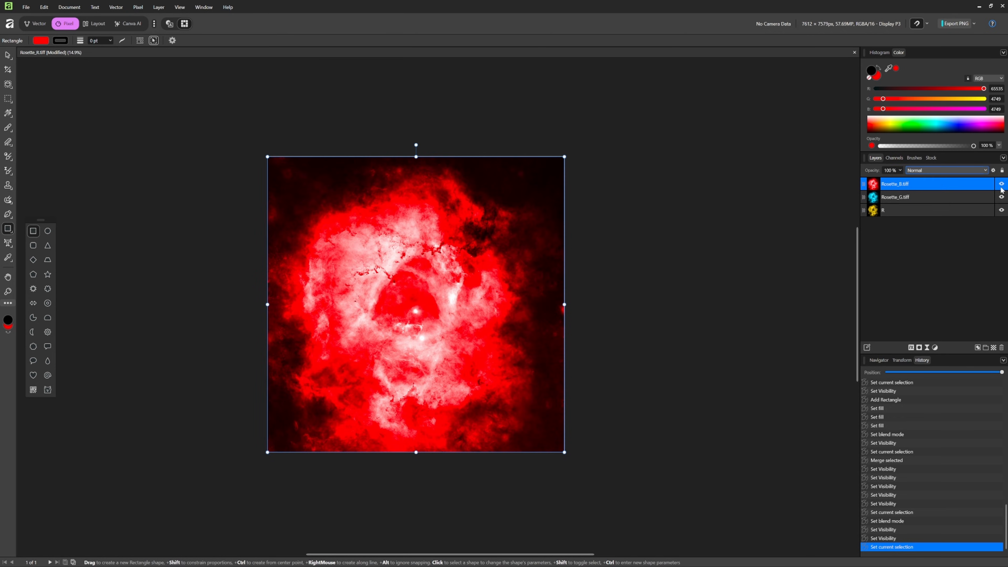
click(1001, 184)
- Set the blend mode of the Rosette_G.tiff layer to Lighten
click(942, 198)
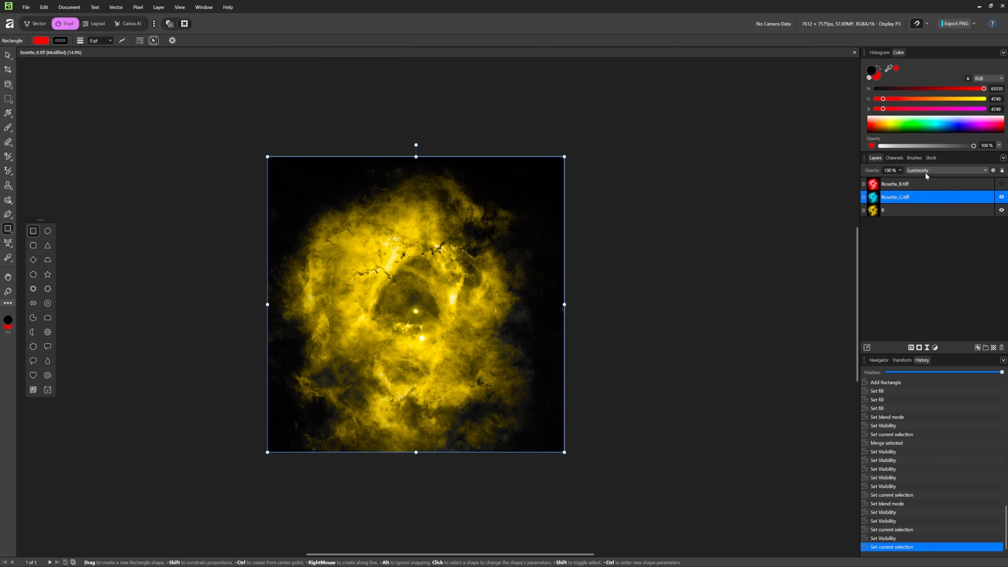
click(926, 169)
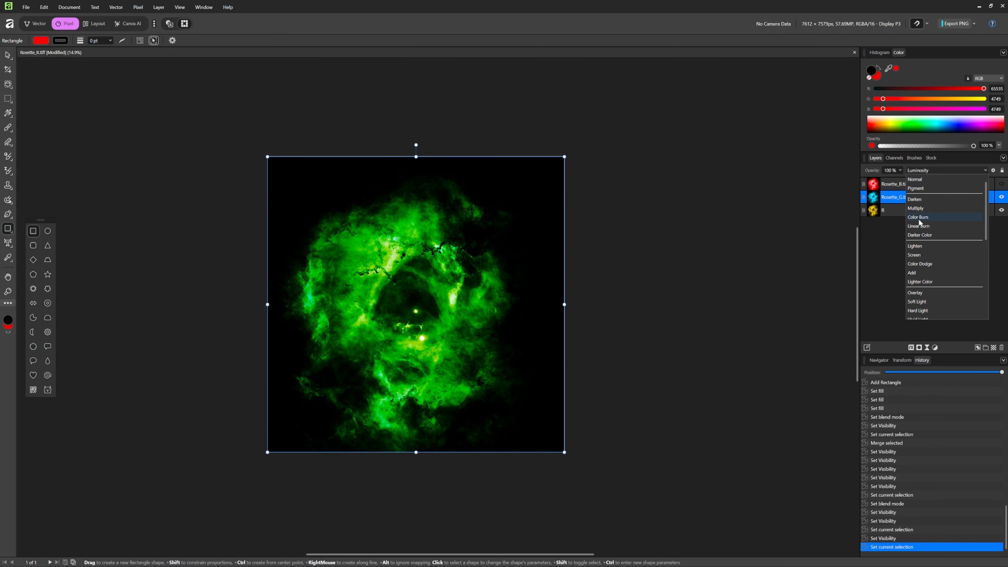
click(921, 245)
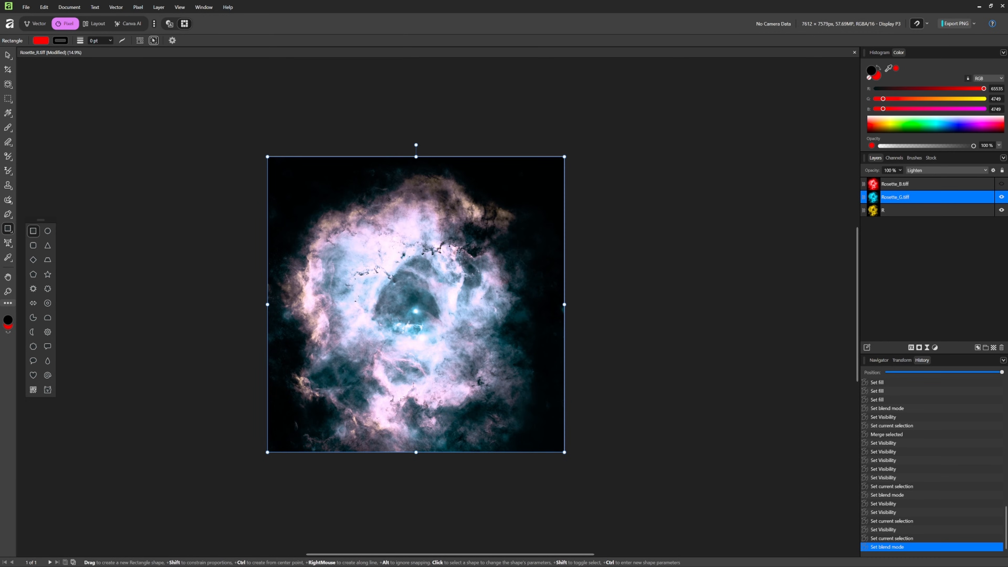
click(1000, 184)
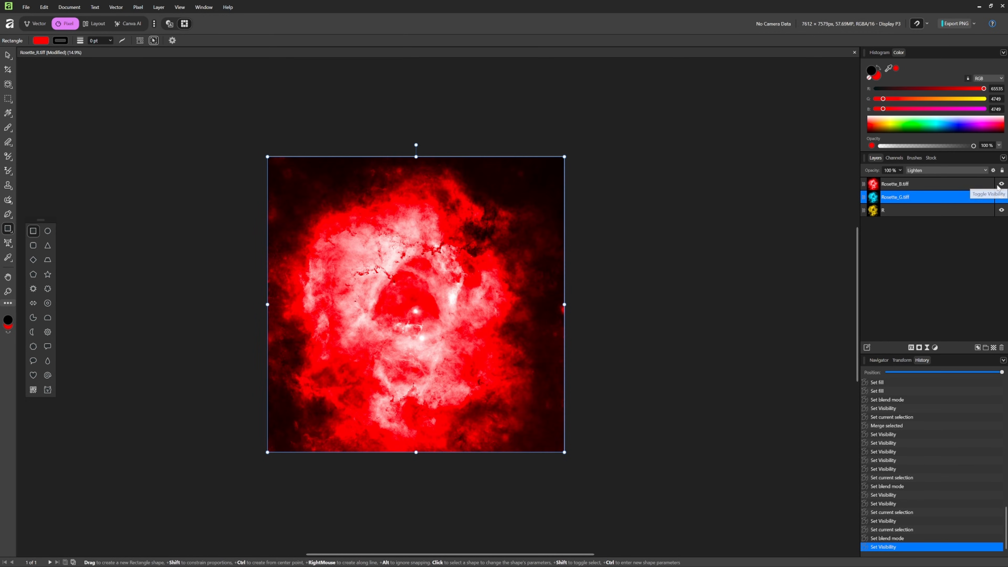
click(956, 182)
click(940, 171)
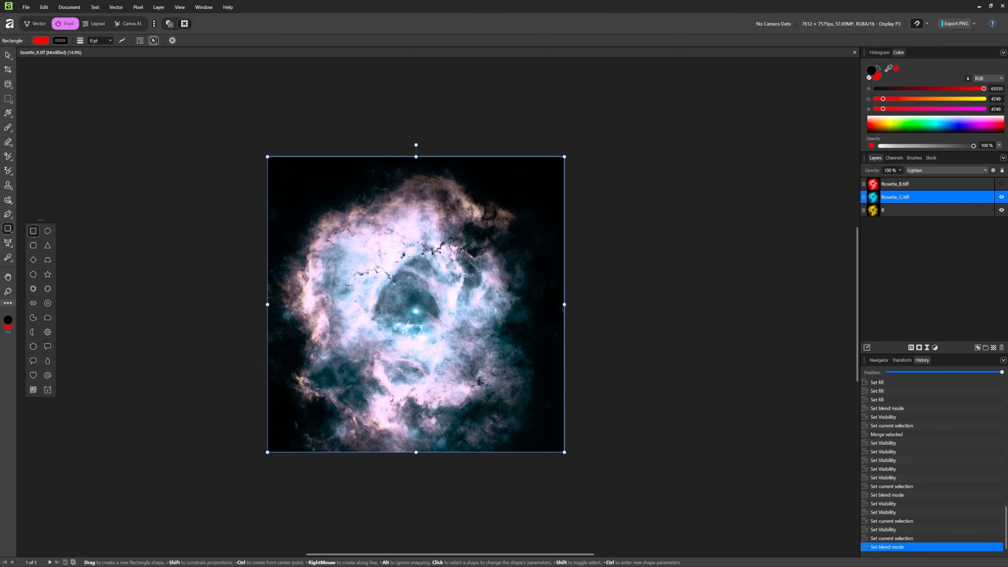
- Show the Rosette_B.tiff layer and set its blend mode to Luminosity
click(1001, 184)
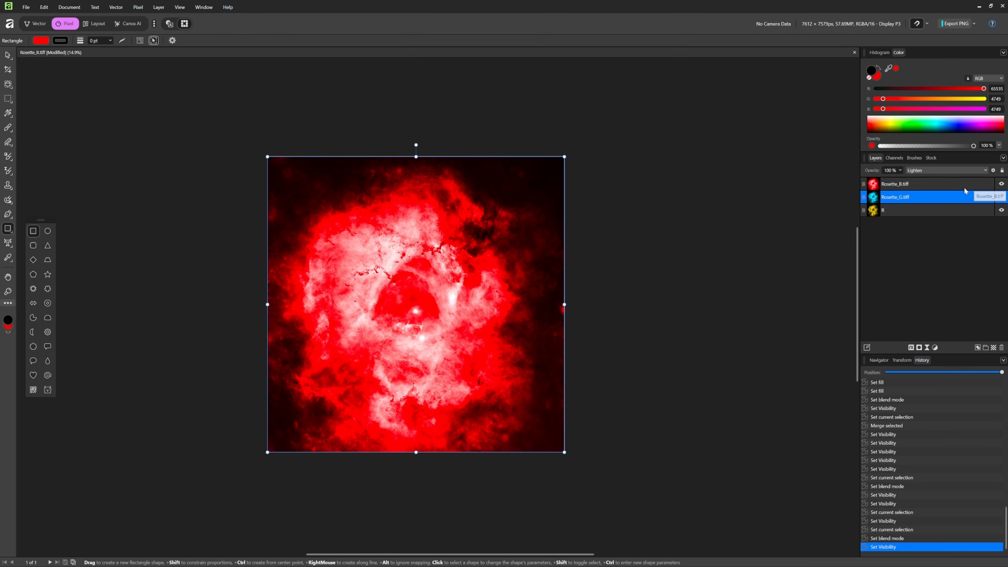
click(956, 183)
click(939, 170)
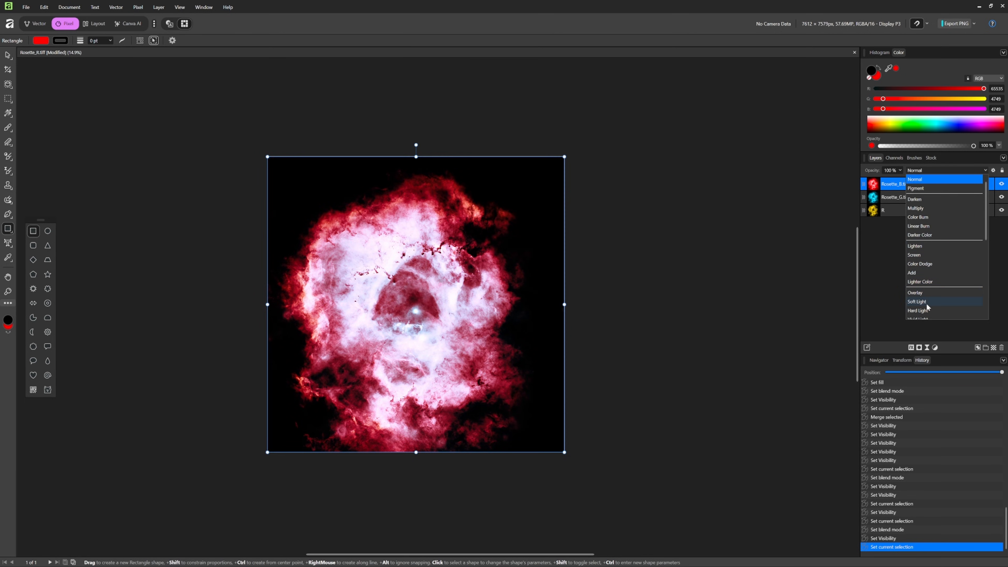
scroll(926, 303, down, 2)
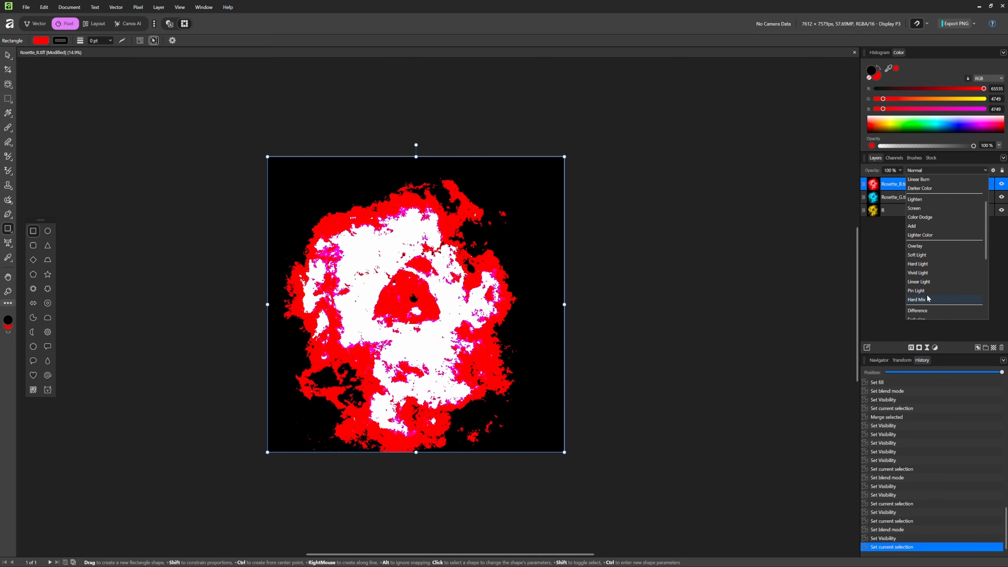
scroll(927, 291, down, 3)
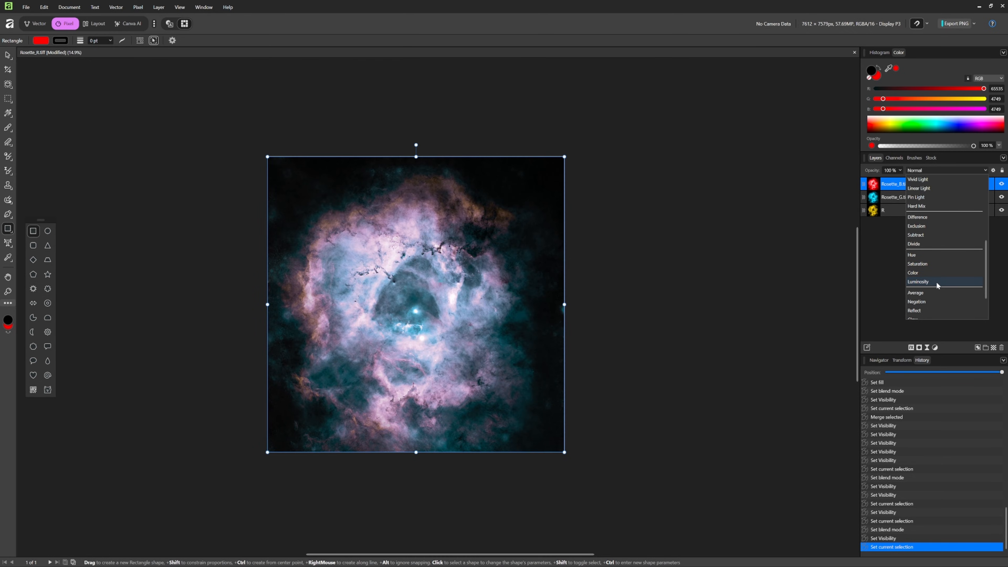
click(936, 286)
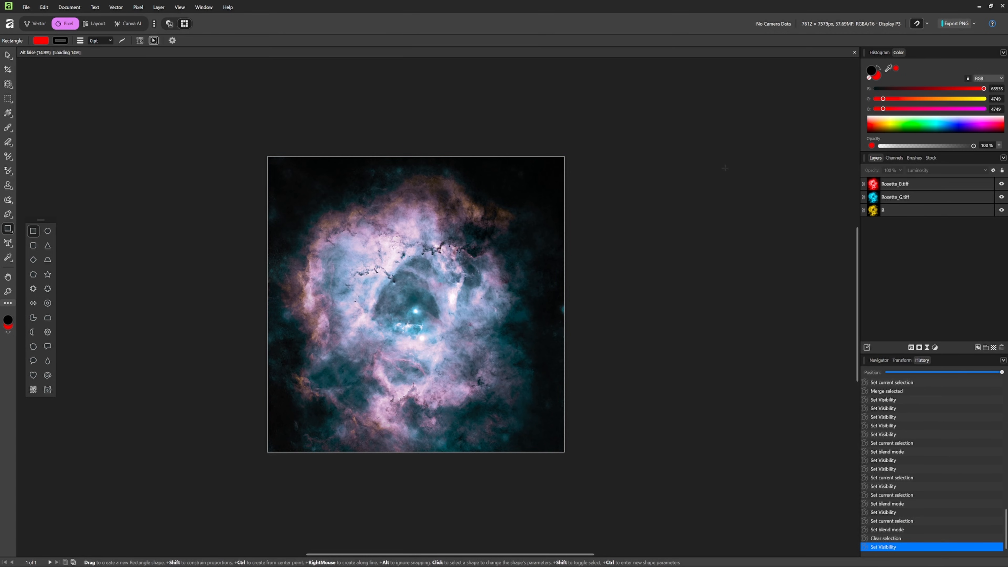
- Merge the visible layers into a new pixel layer and rename it RGB
right_click(914, 183)
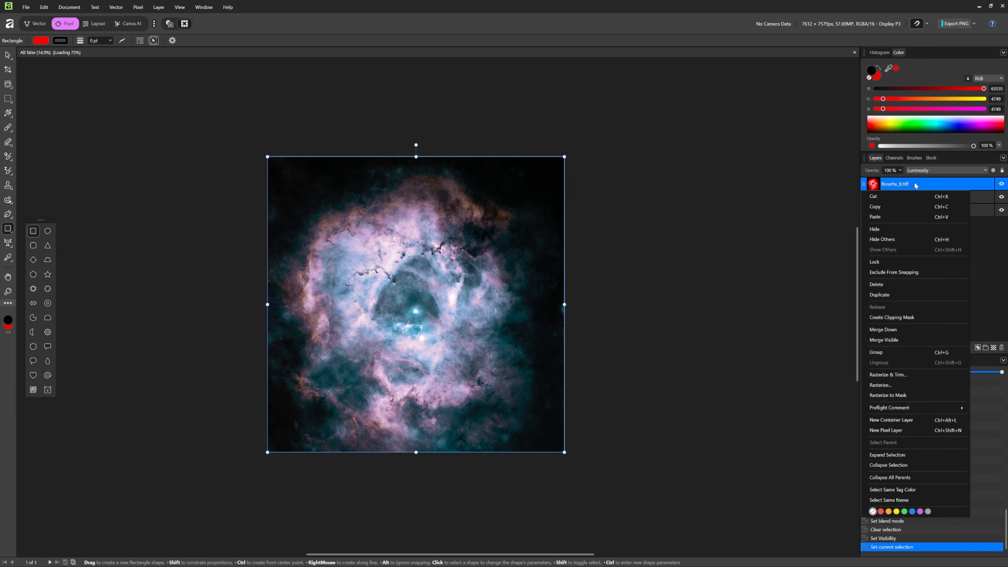
click(892, 340)
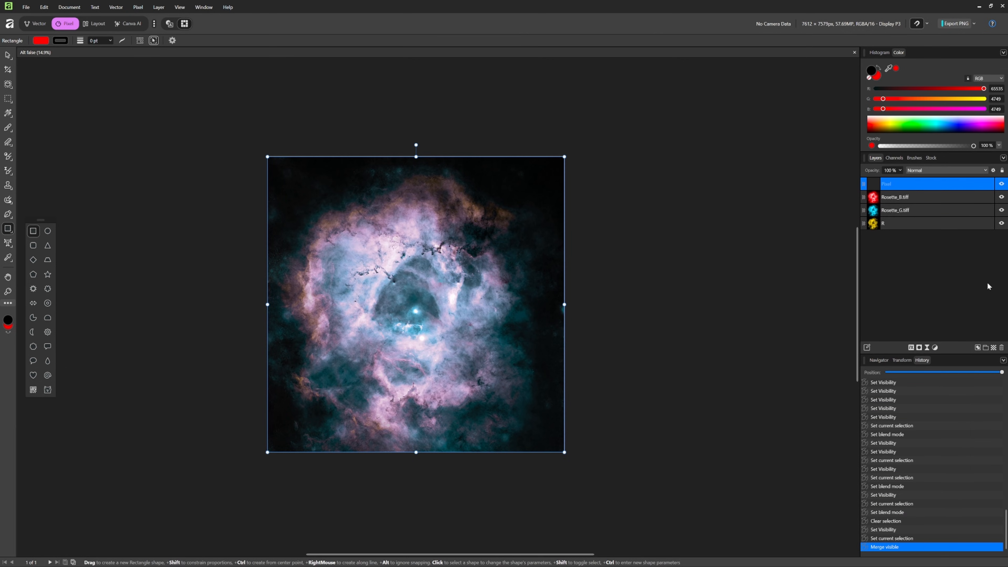
double_click(901, 186)
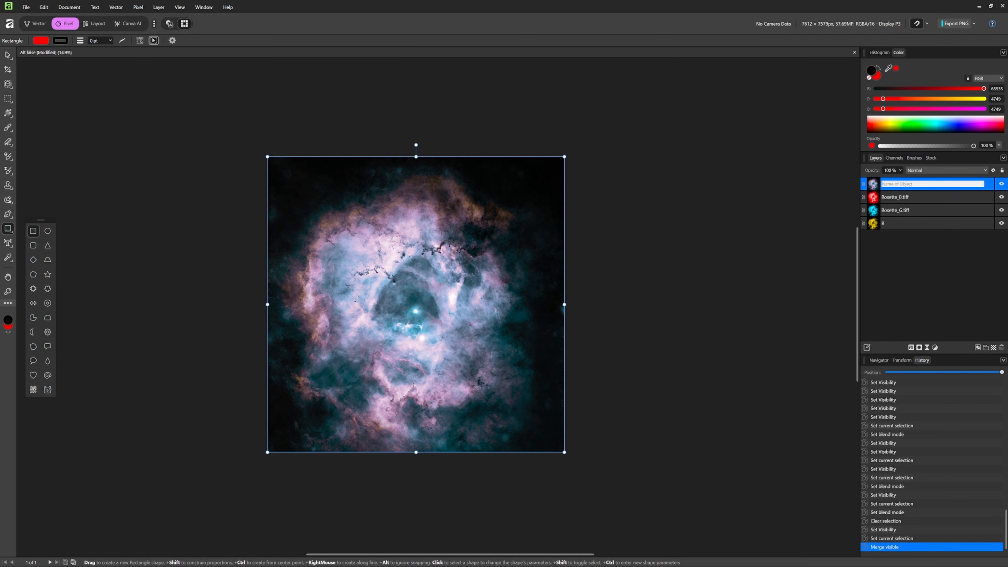
text(RGB)
key(Return)
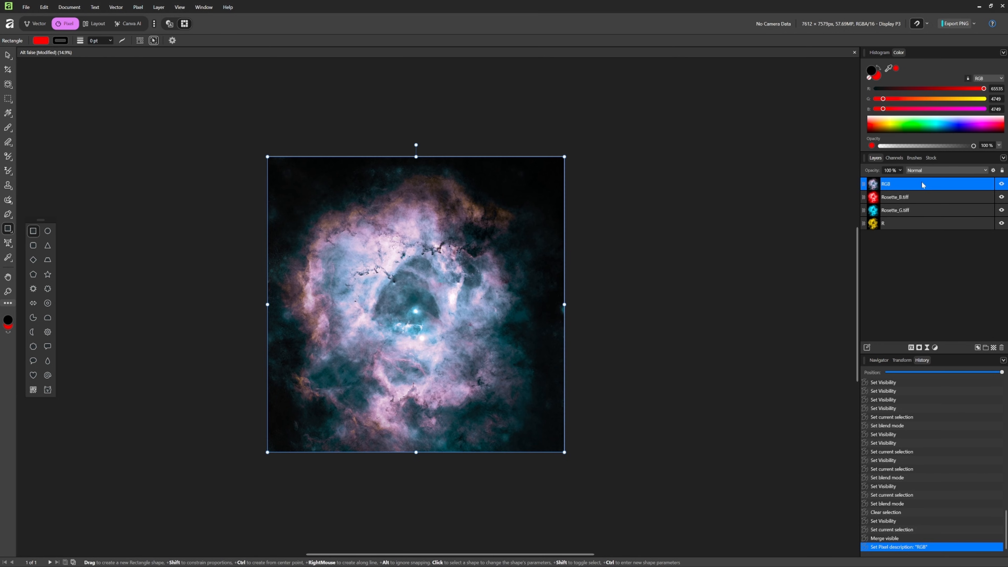
- Group the Rosette_B.tiff, Rosette_G.tiff and R layers, name the group Originals, and hide it
drag(926, 196, 922, 225)
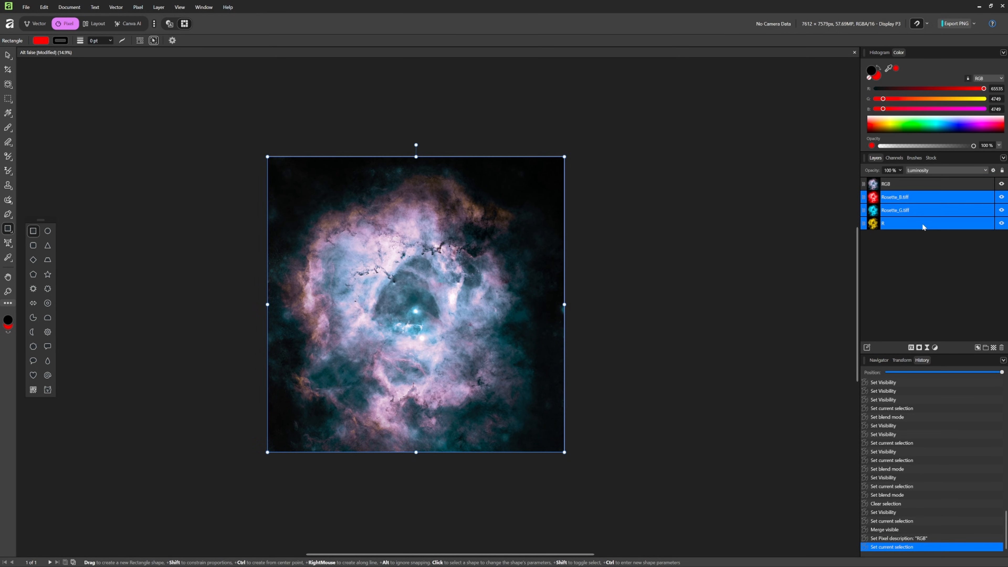
key(ctrl+g)
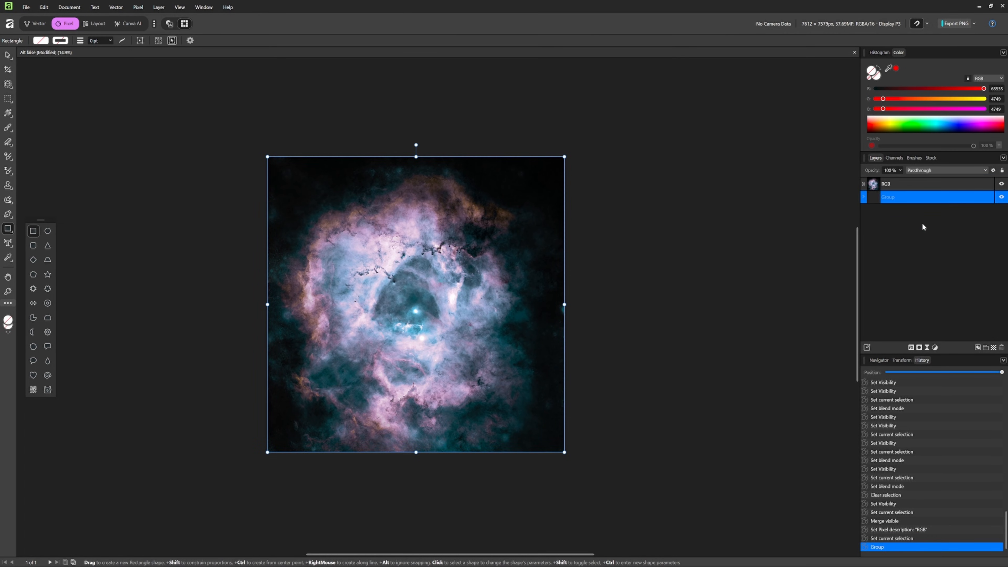
double_click(901, 197)
text(Originals)
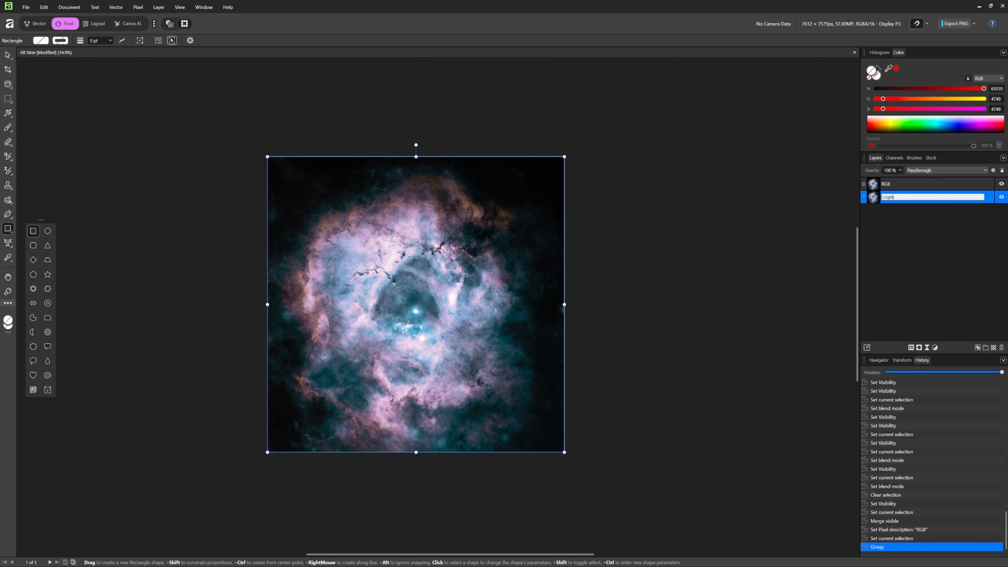
key(Return)
click(1001, 196)
- Add a Levels adjustment above the RGB layer and set its gamma to 1.184
click(933, 185)
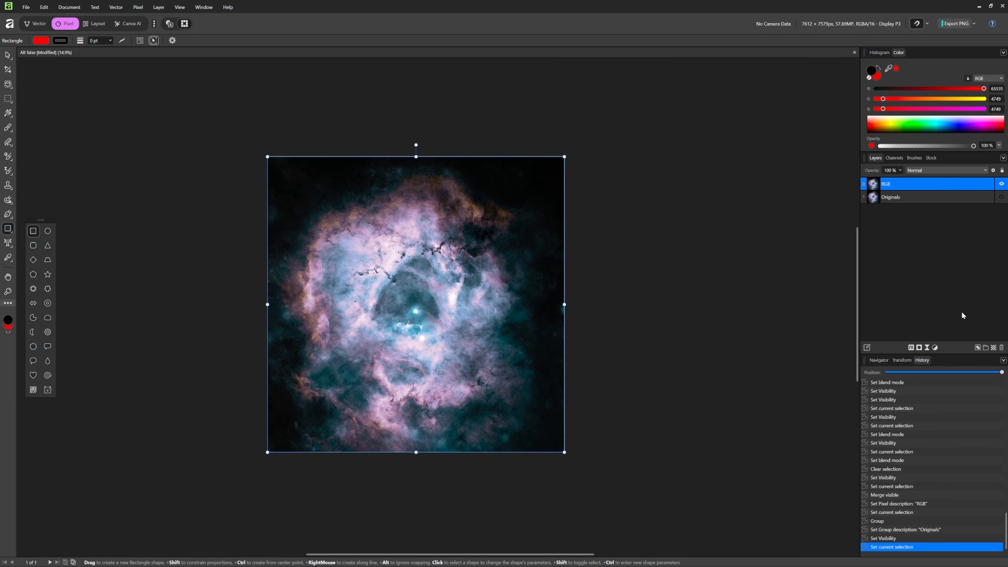
click(935, 348)
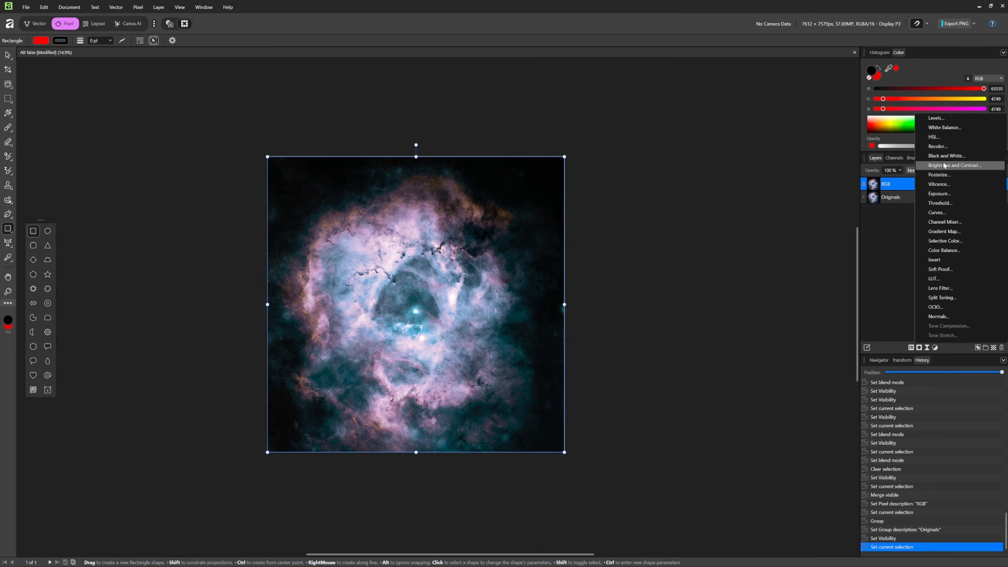
click(948, 119)
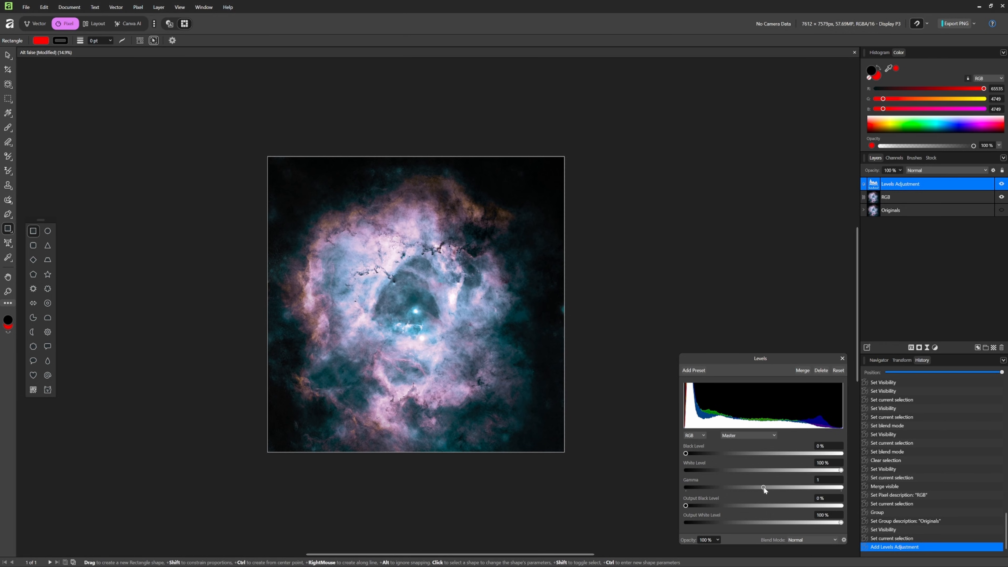
drag(763, 487, 769, 486)
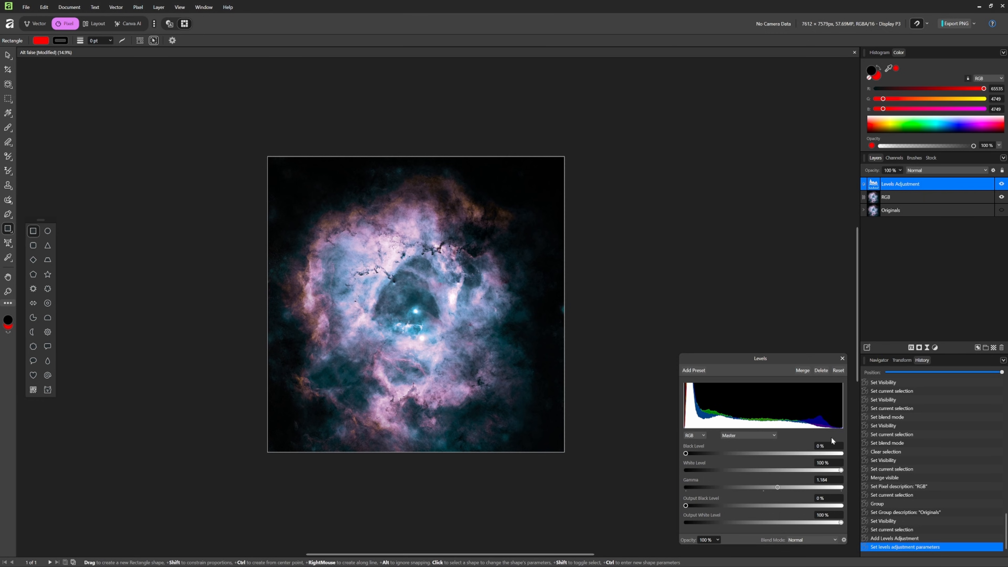
- Add a Curves adjustment above the Levels adjustment and darken the lower tones with a point at X 0.245, Y 0.21
click(935, 348)
click(950, 185)
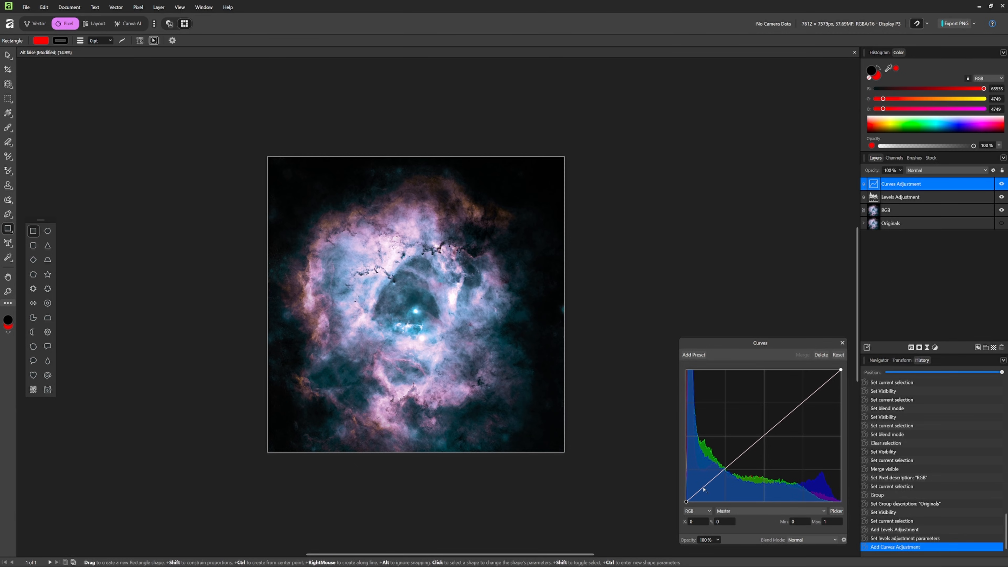
mouse_move(703, 489)
mouse_down()
mouse_move(730, 469)
mouse_move(724, 475)
mouse_up()
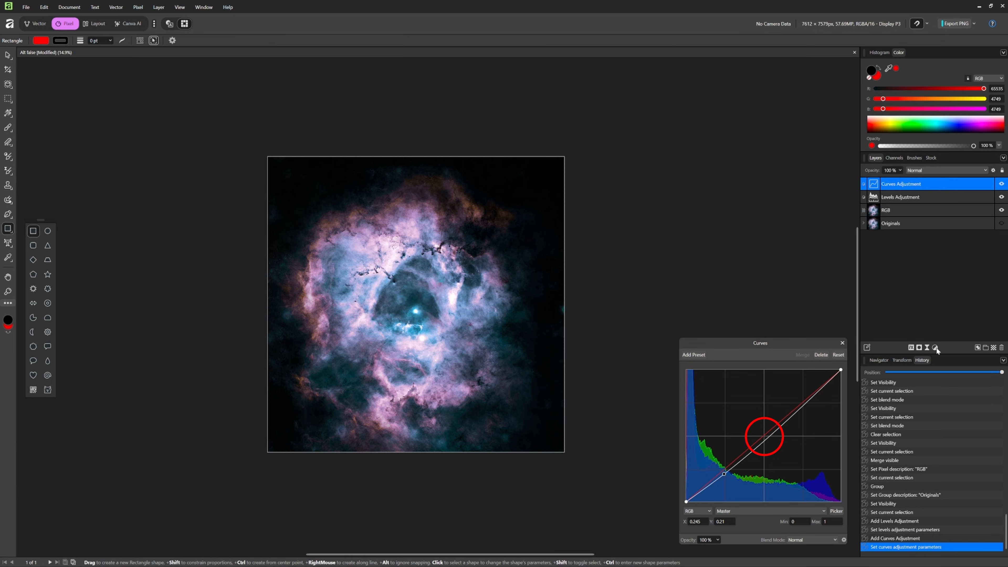
- Rename the Curves adjustment layer as RGB Curves
double_click(900, 183)
text(RGB Curv)
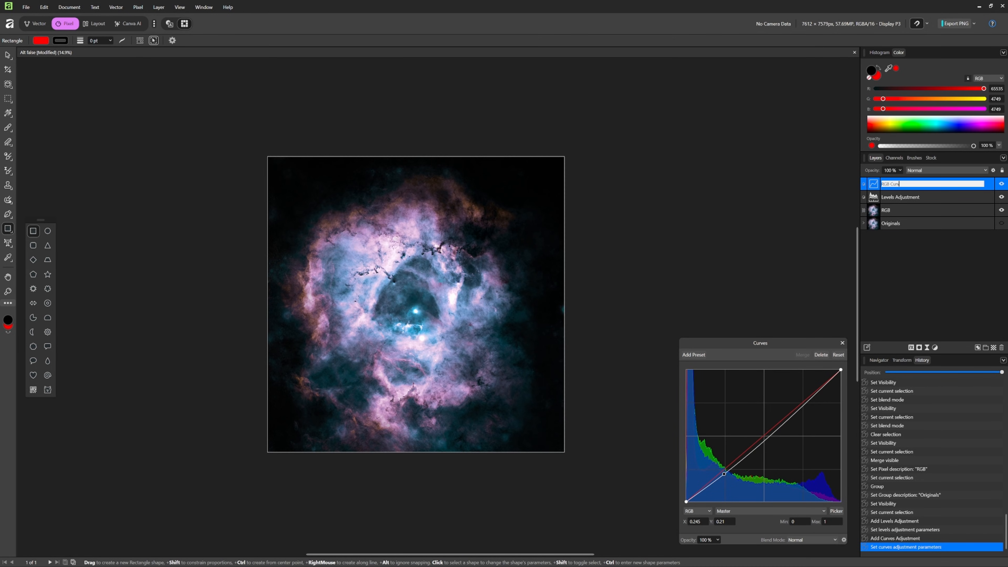
text(es)
key(Return)
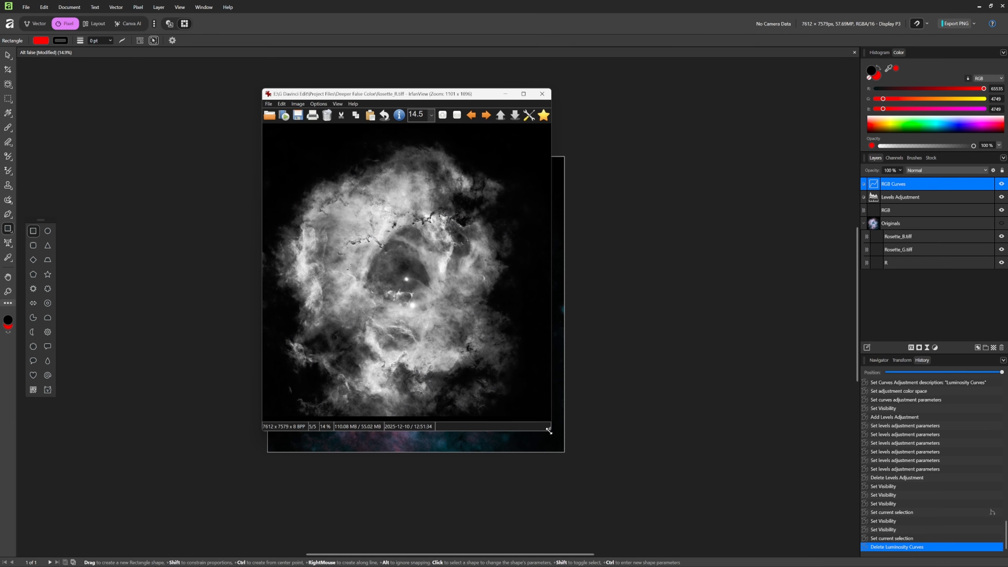
- Compare the detail of the grayscale Rosette_R, Rosette_G and Rosette_B images at a larger size in IrfanView, and close the viewer
drag(548, 430, 715, 531)
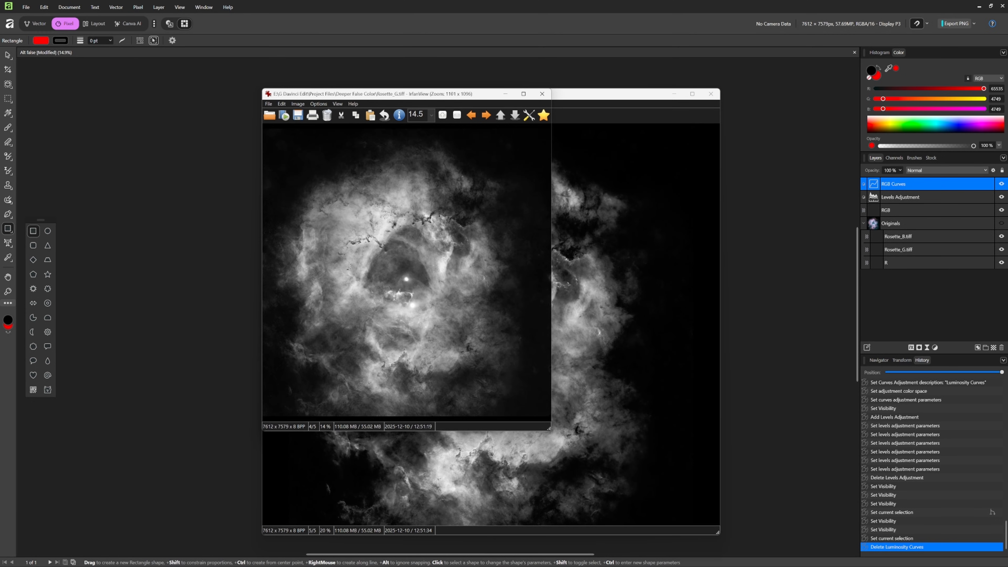
drag(549, 430, 719, 533)
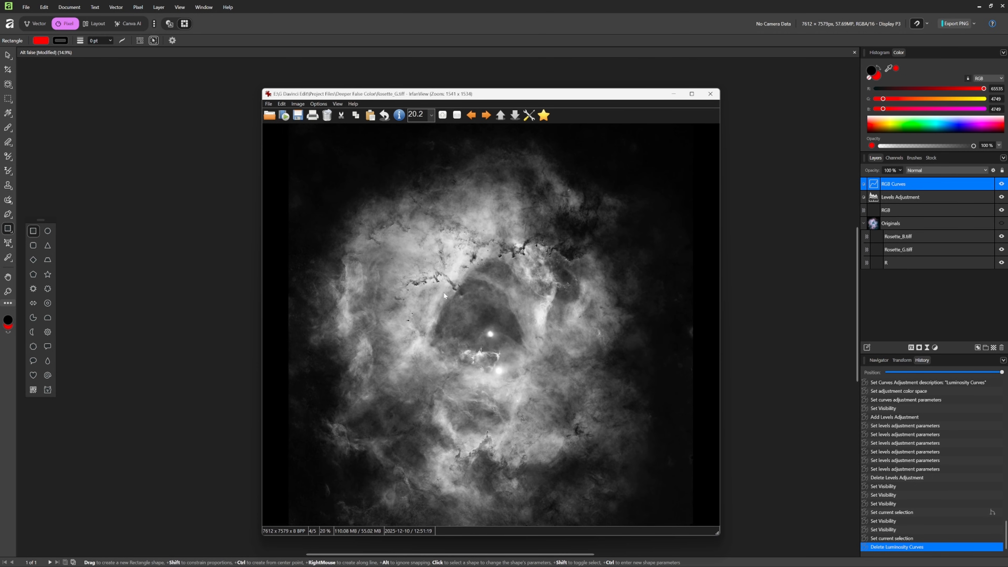
mouse_move(634, 99)
mouse_down()
mouse_move(416, 97)
mouse_move(636, 97)
mouse_up()
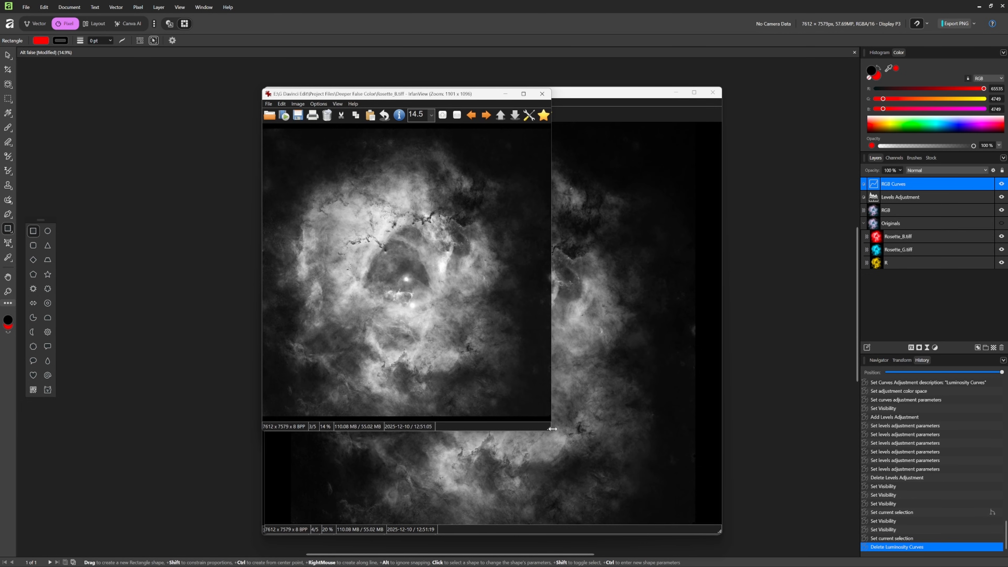
drag(552, 429, 737, 542)
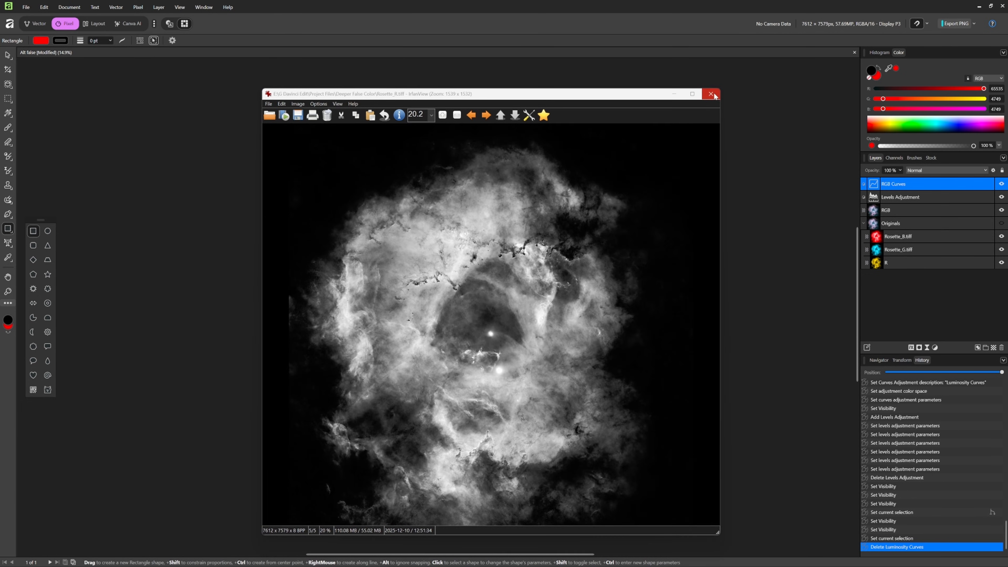
click(713, 92)
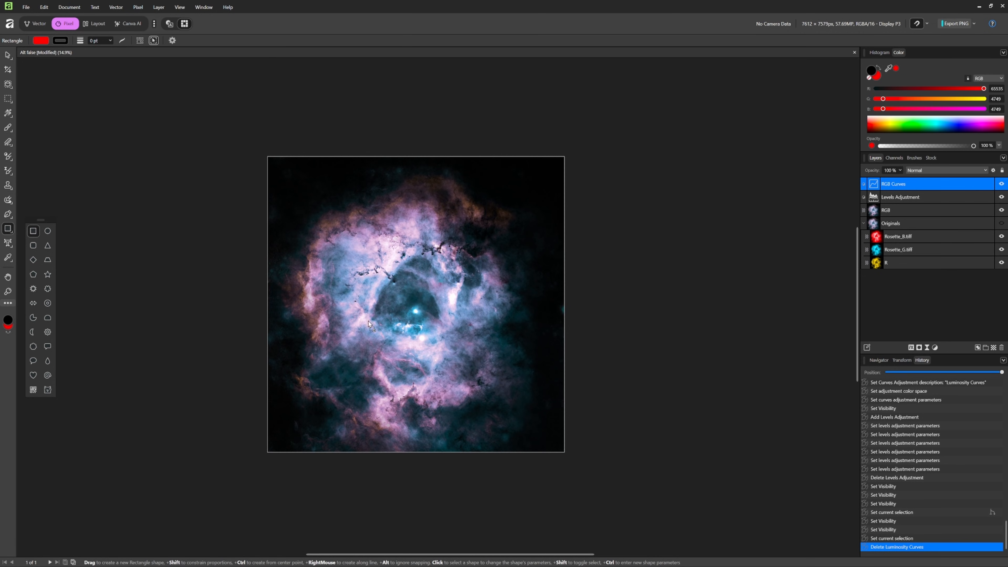
- Place the grayscale Rosette_B.tiff image above the RGB Curves layer and align it with the canvas
drag(351, 308, 348, 322)
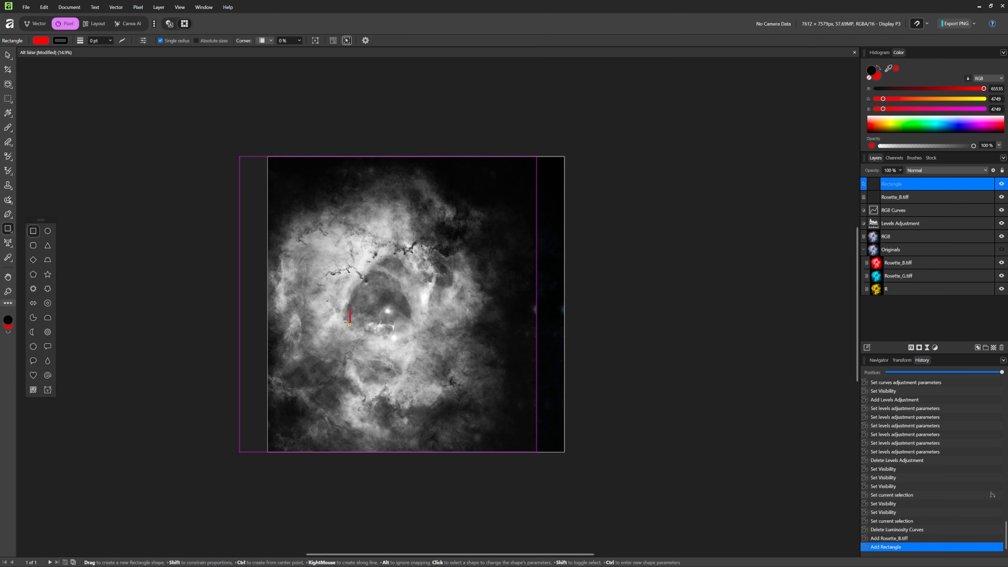
key(ctrl+z)
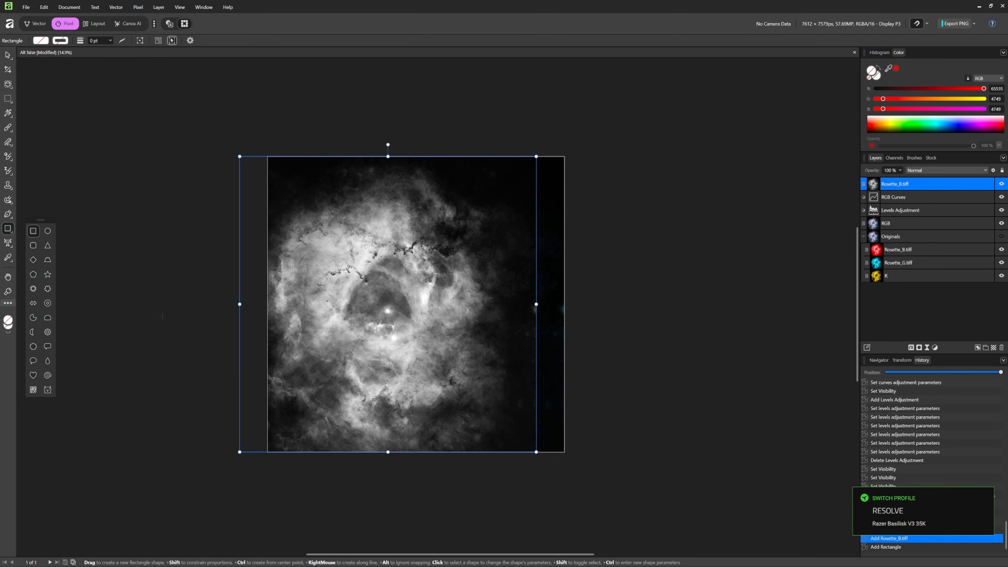
key(v)
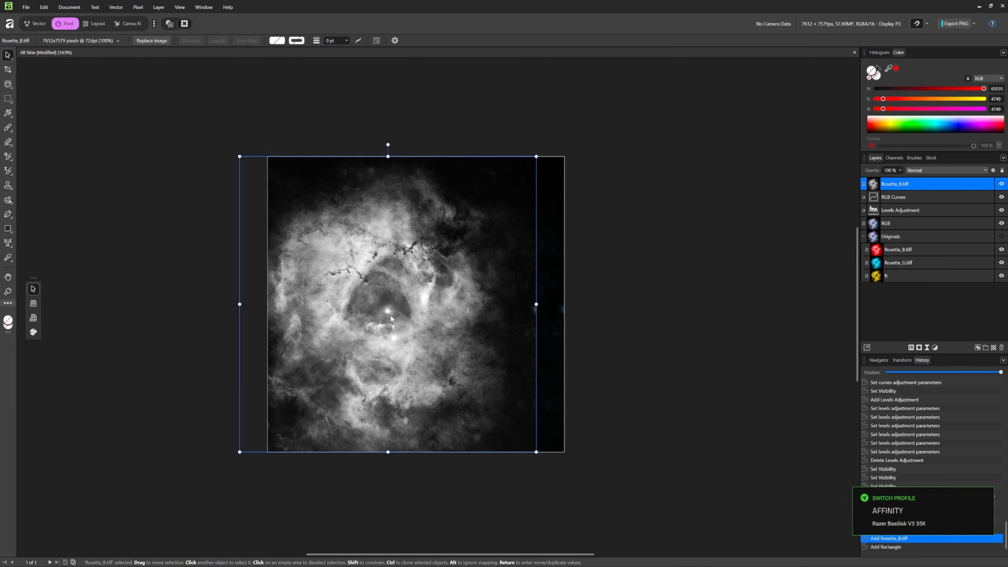
drag(376, 293, 406, 289)
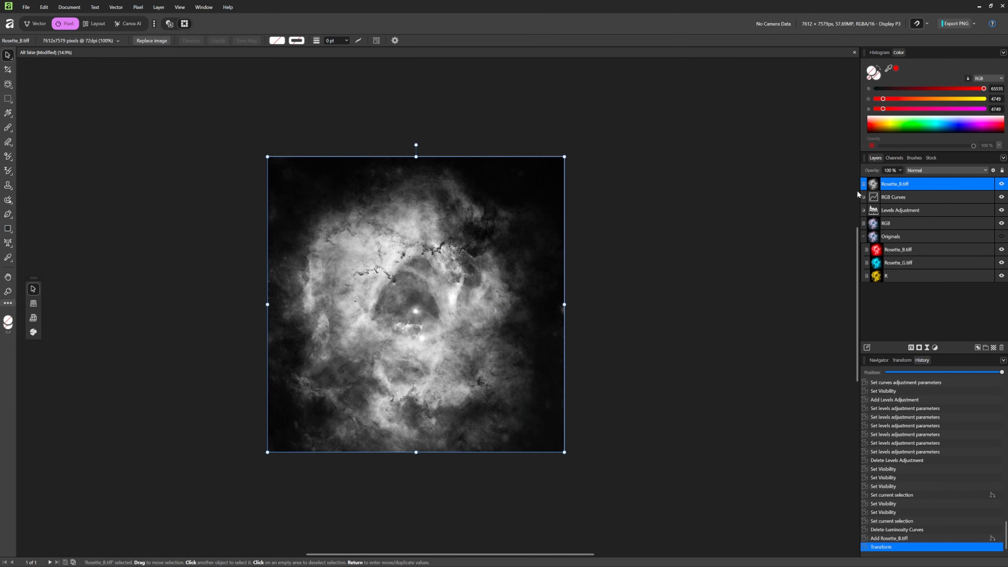
- Rasterize the placed Rosette_B.tiff layer and apply Frequency Separation to it with the Gaussian method and a 28.6 px radius
right_click(914, 192)
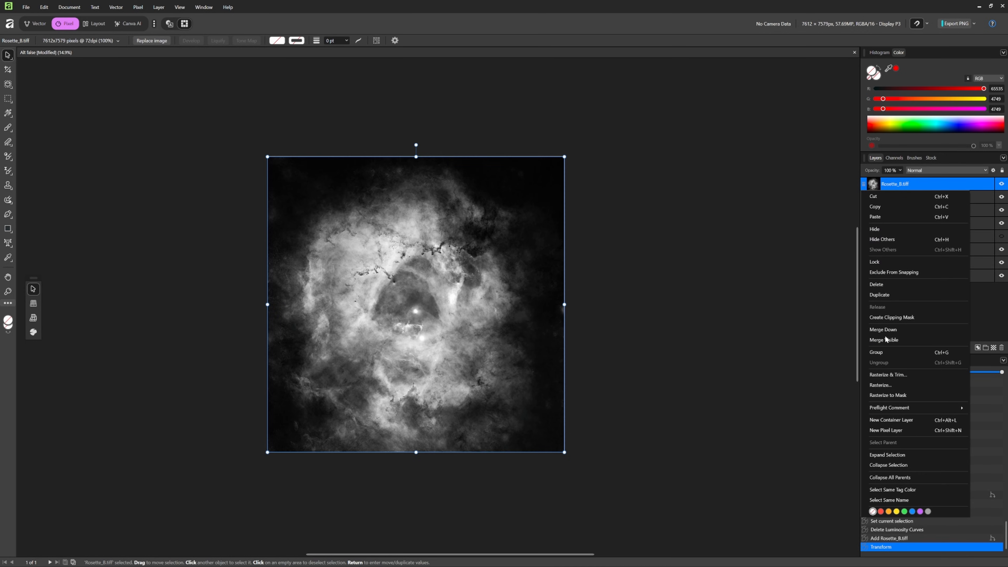
click(879, 385)
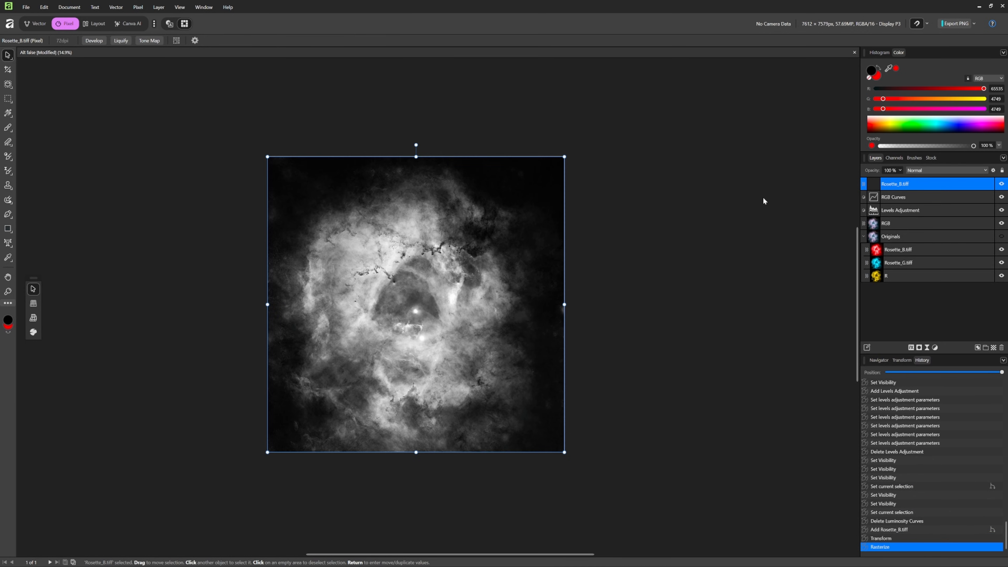
click(138, 8)
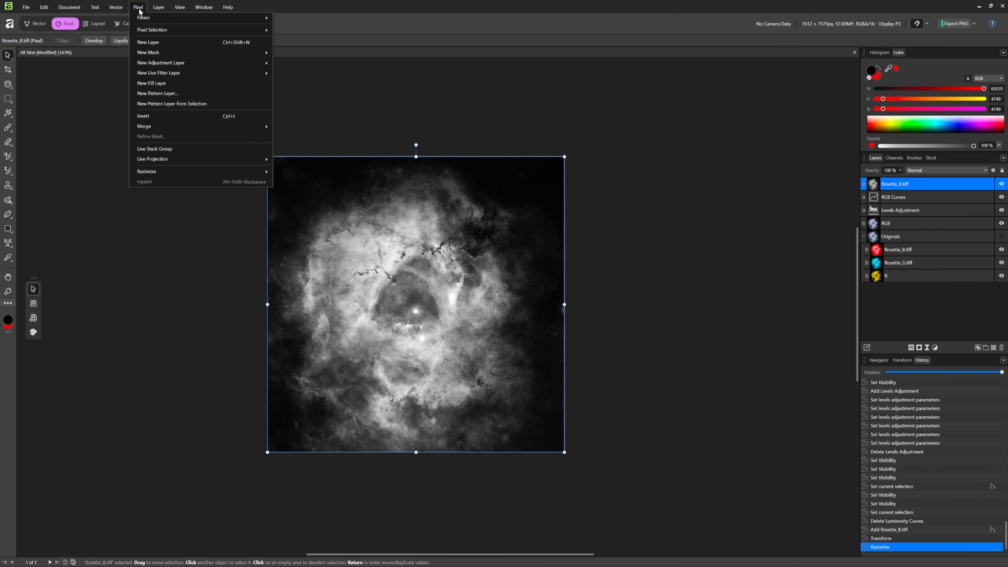
mouse_move(154, 18)
click(317, 113)
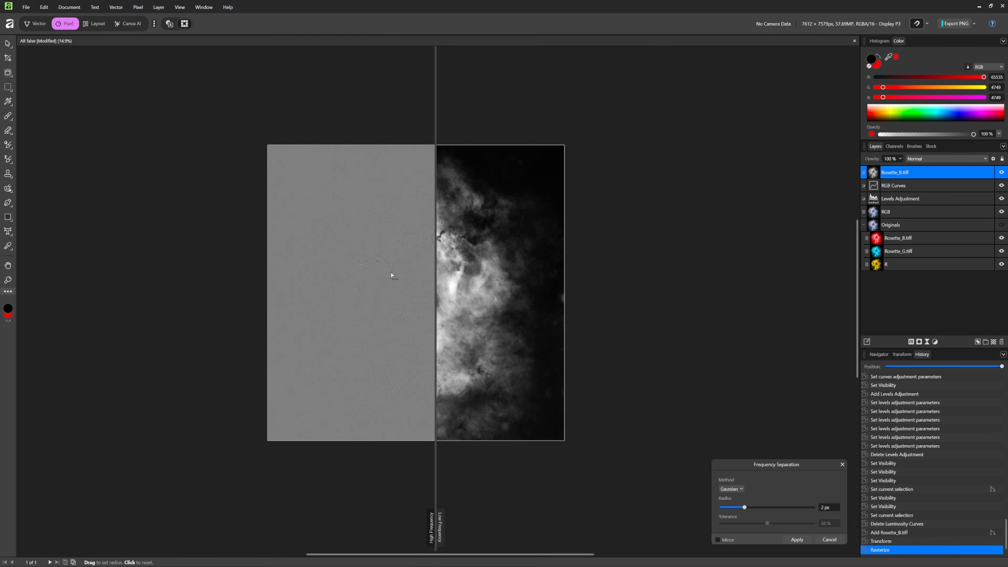
drag(433, 476, 714, 475)
drag(743, 508, 781, 501)
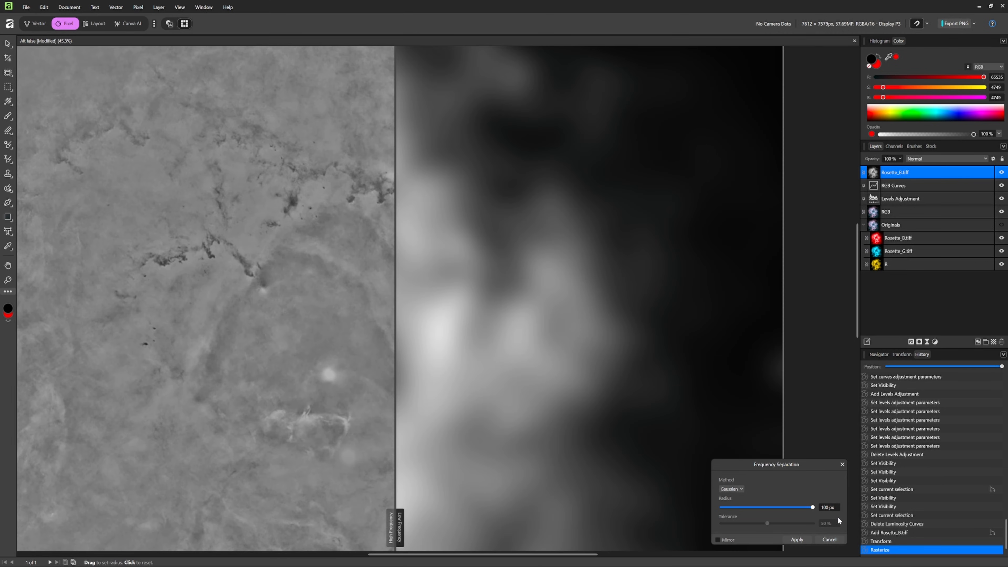
drag(837, 517, 787, 512)
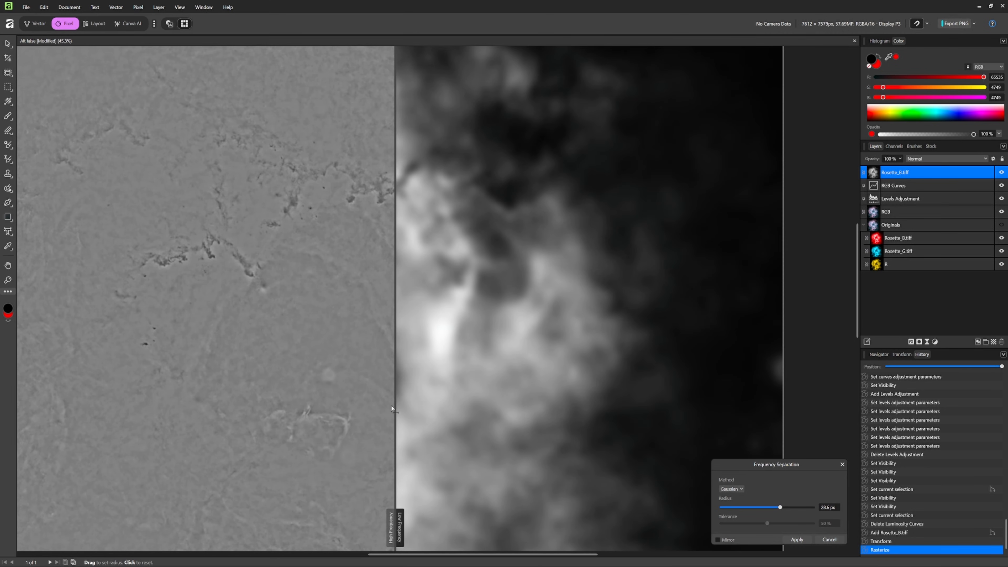
drag(394, 406, 558, 426)
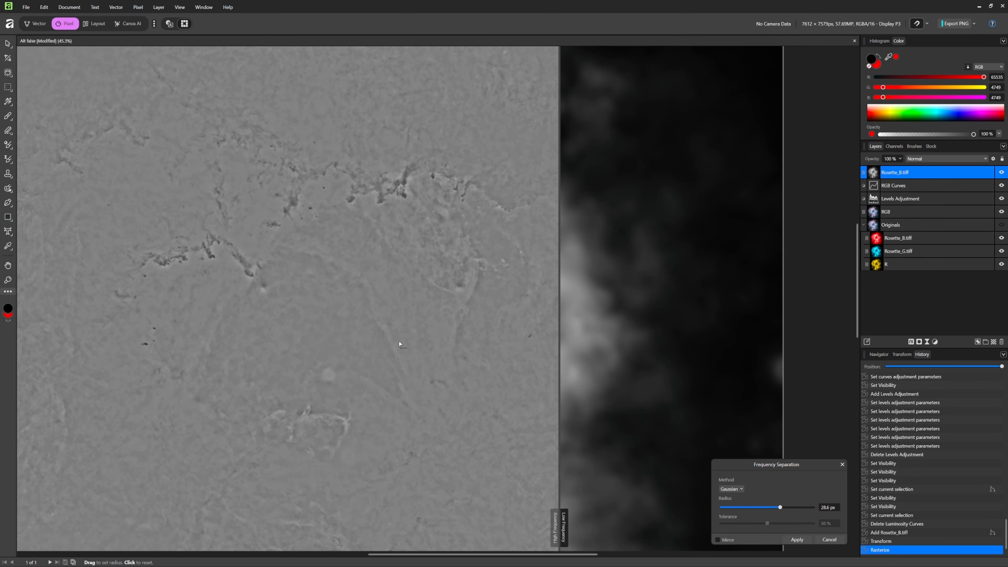
click(797, 539)
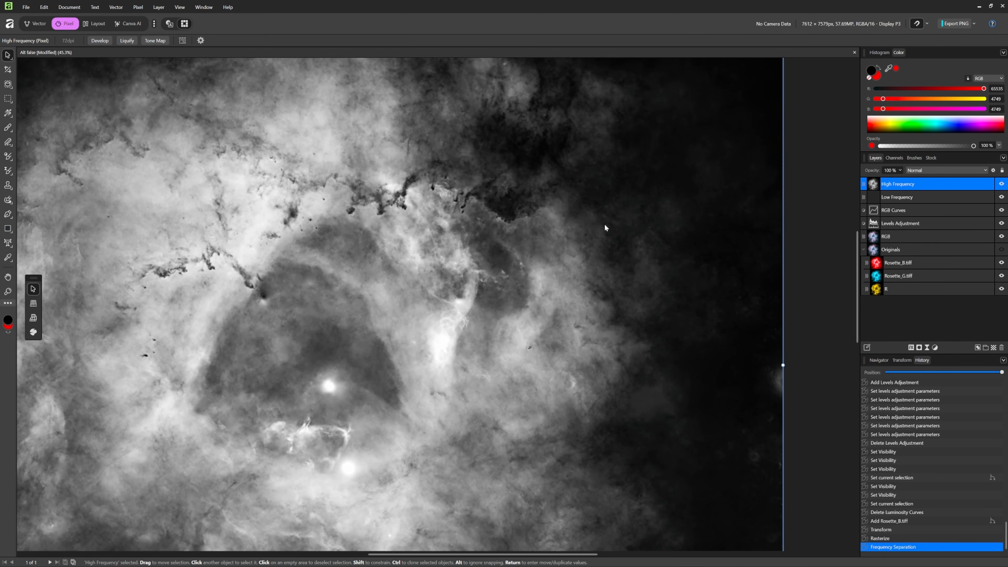
- Delete the Low Frequency layer and set the High Frequency layer's blend mode to Soft Light
click(911, 198)
key(Delete)
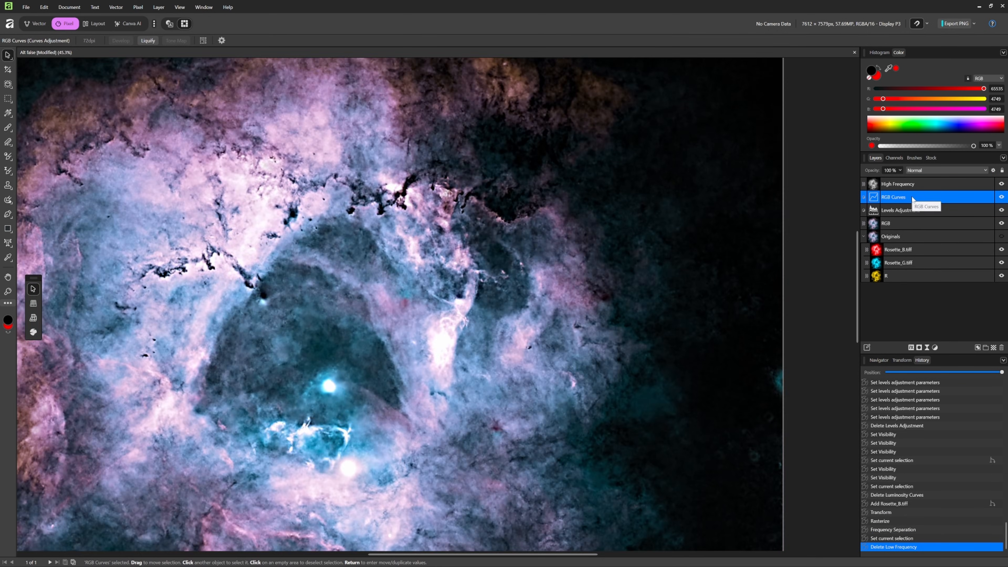
scroll(549, 270, down, 2)
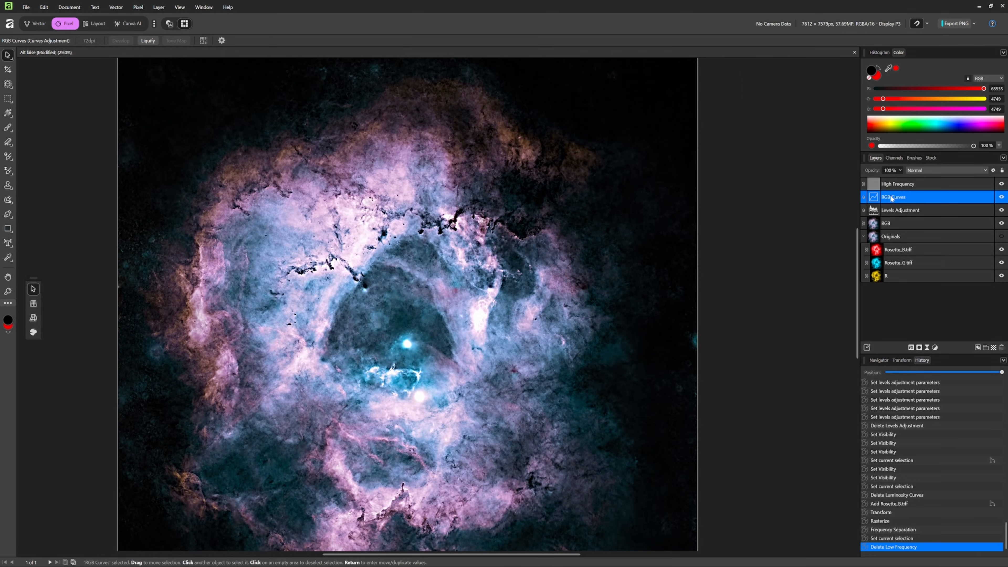
click(922, 182)
click(927, 167)
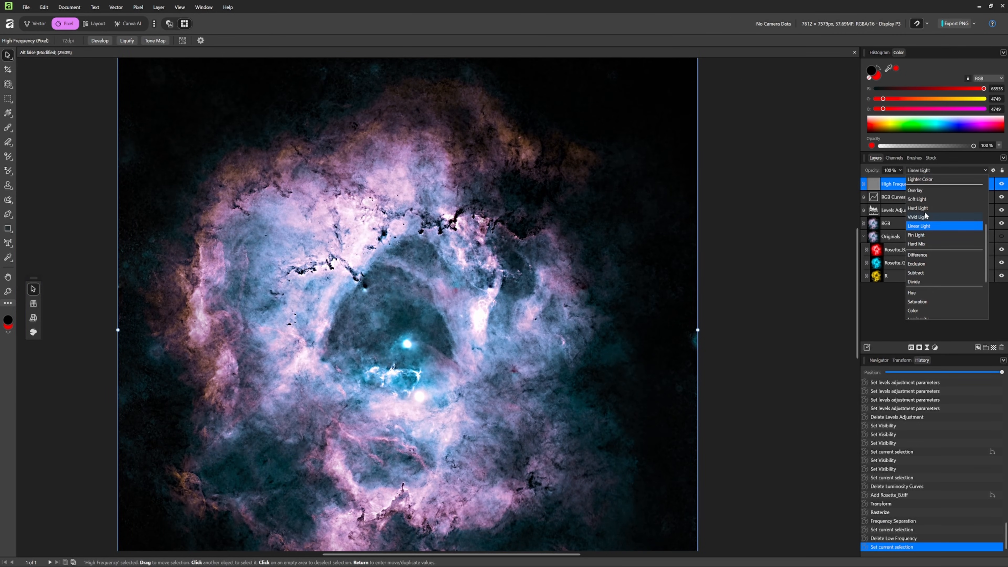
click(926, 198)
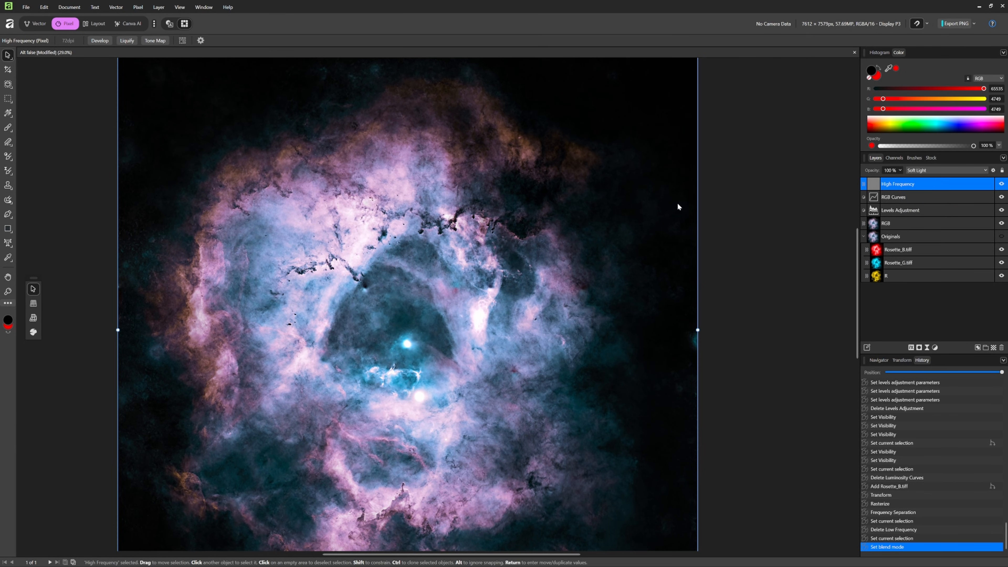
click(1001, 184)
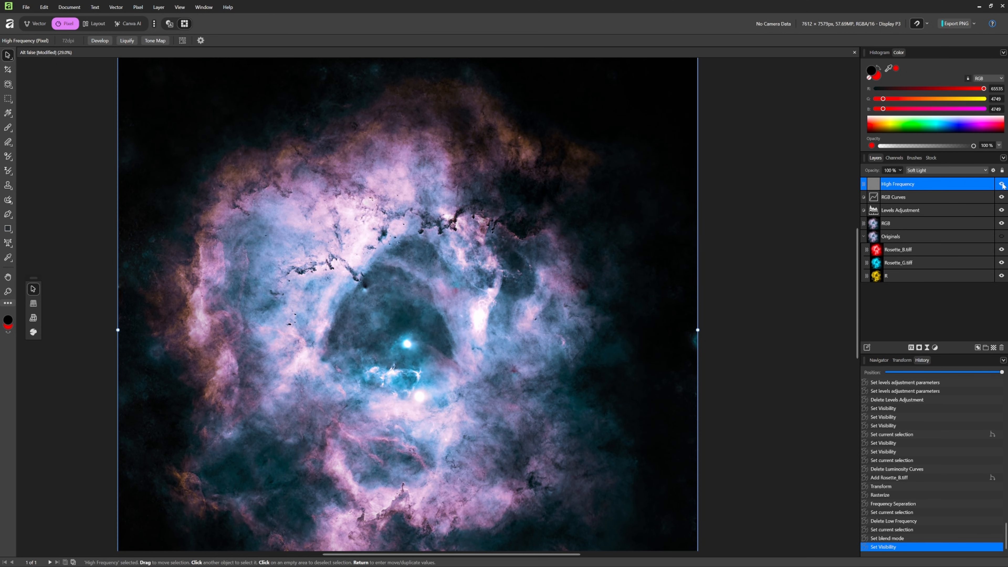
- Duplicate the High Frequency layer twice
right_click(935, 184)
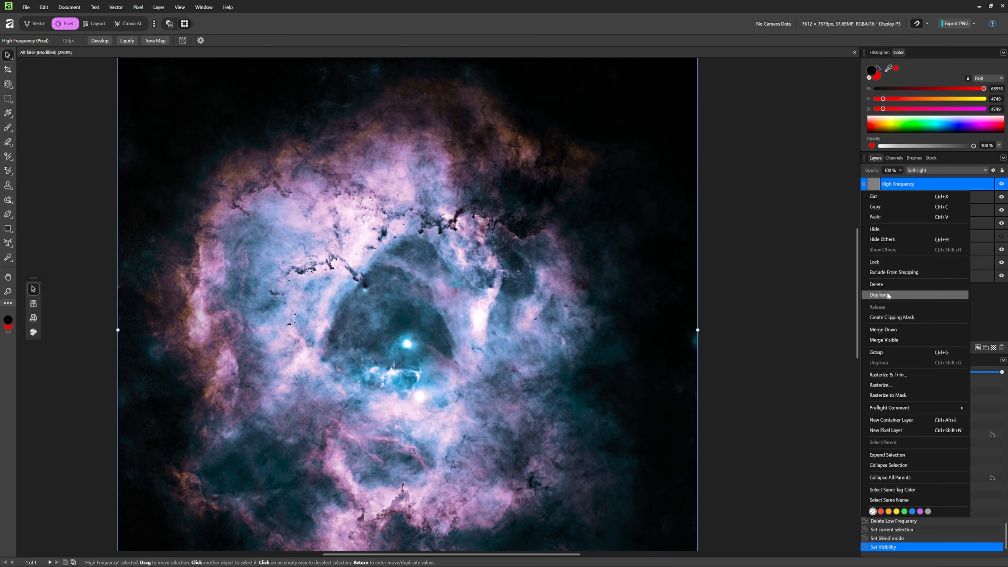
click(901, 294)
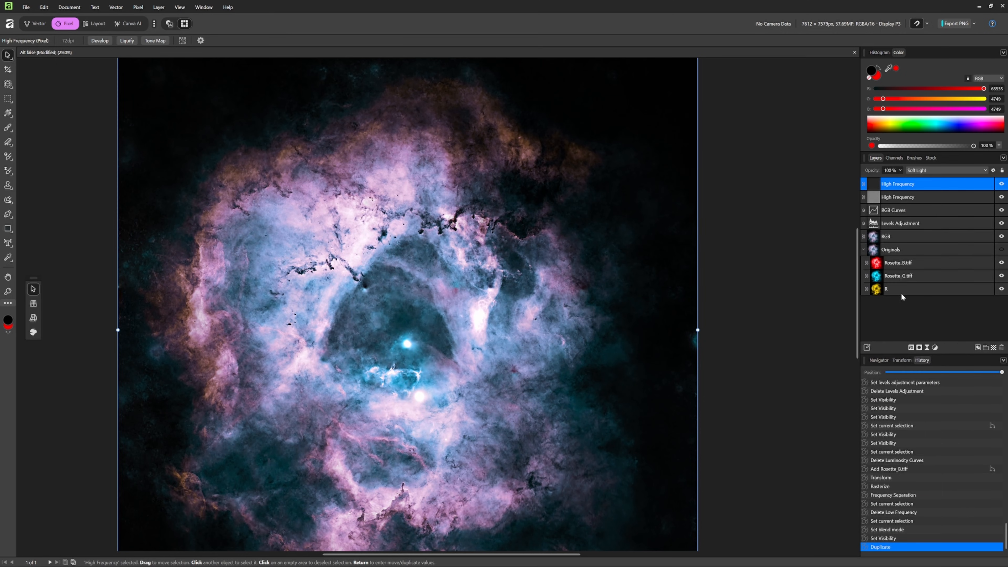
right_click(916, 183)
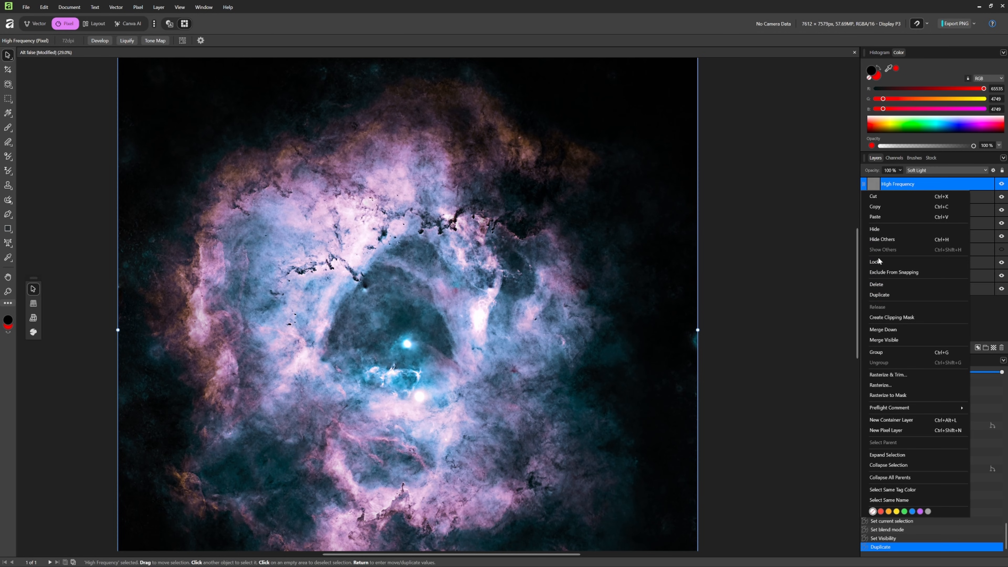
click(899, 293)
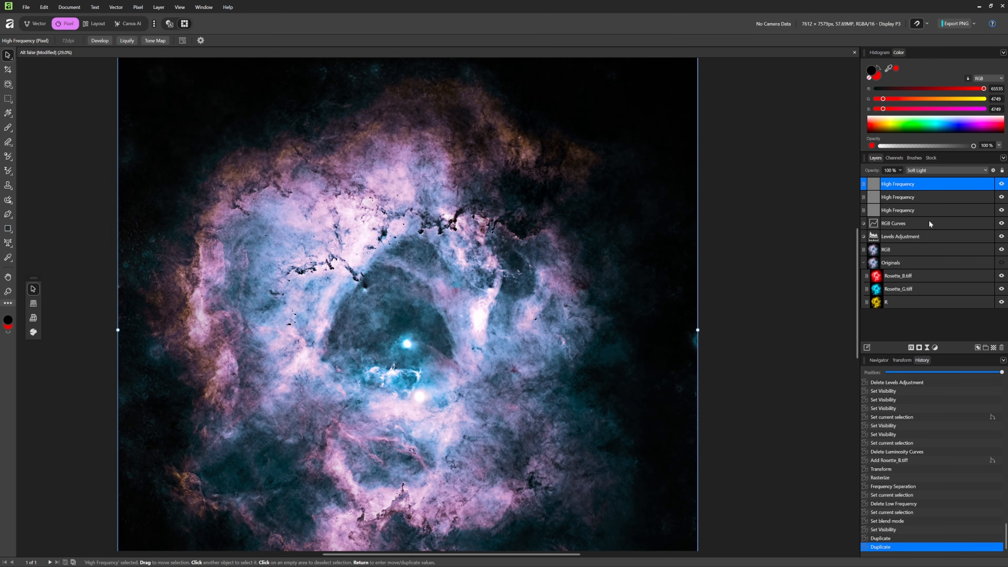
- Merge the three High Frequency layers into a single layer
ctrl+click(925, 214)
click(1000, 211)
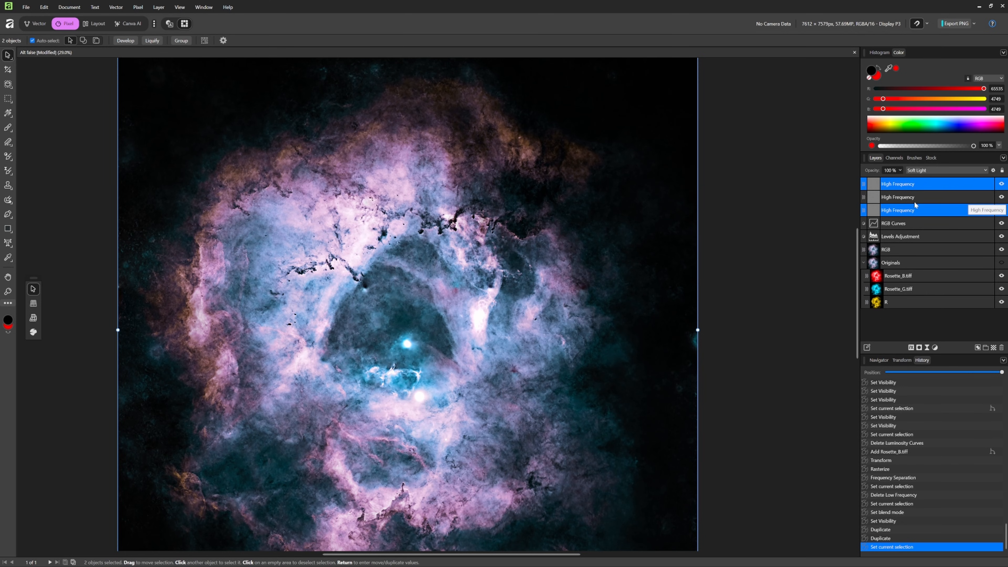
ctrl+click(916, 201)
click(1001, 211)
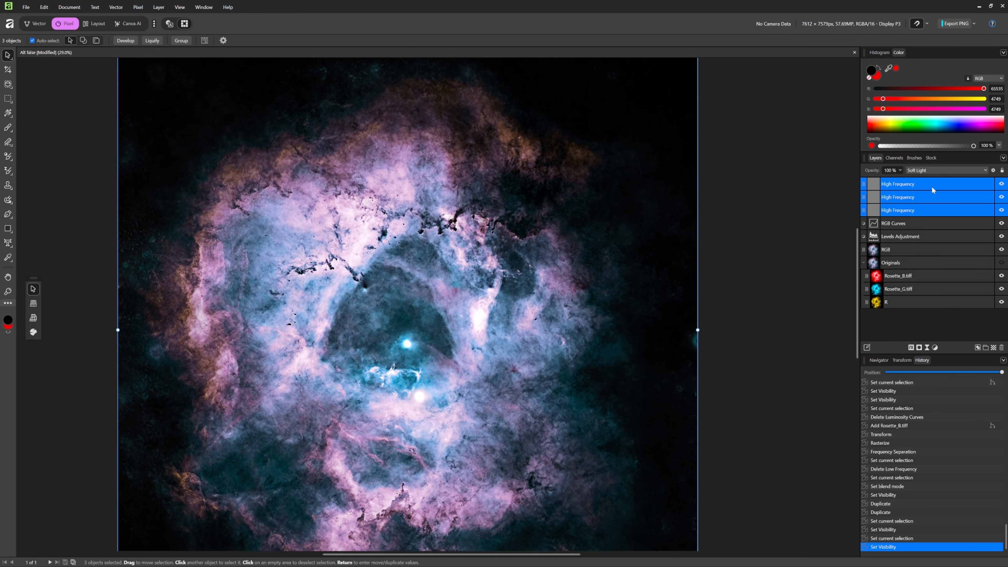
right_click(914, 185)
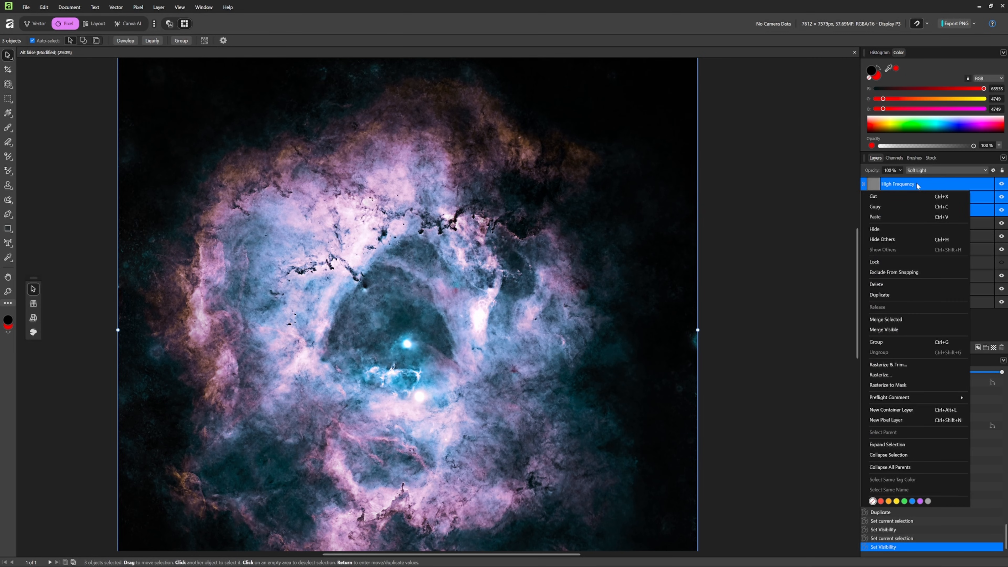
click(898, 320)
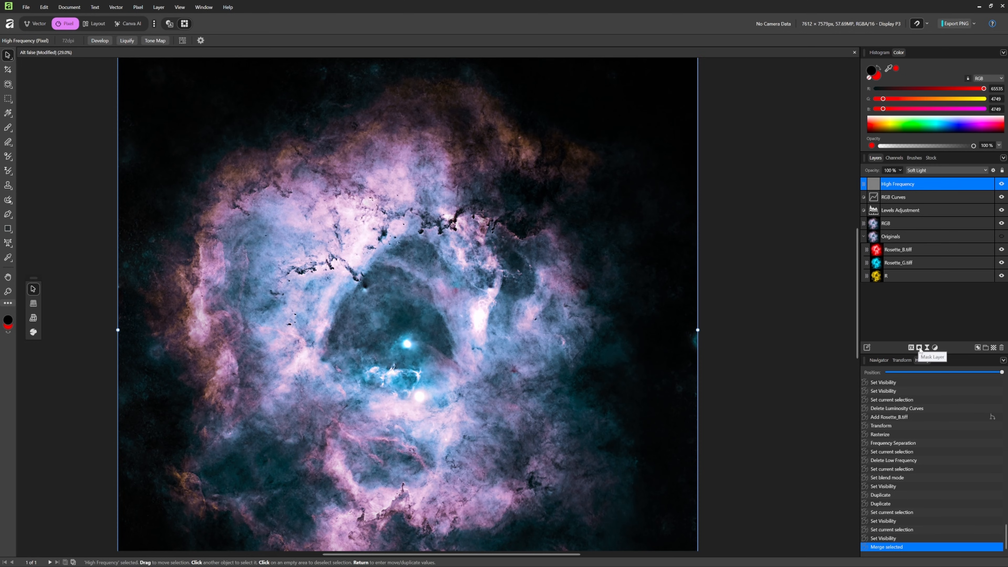
- Add a mask nested inside the merged High Frequency layer and expand that layer
click(910, 347)
drag(900, 184, 907, 197)
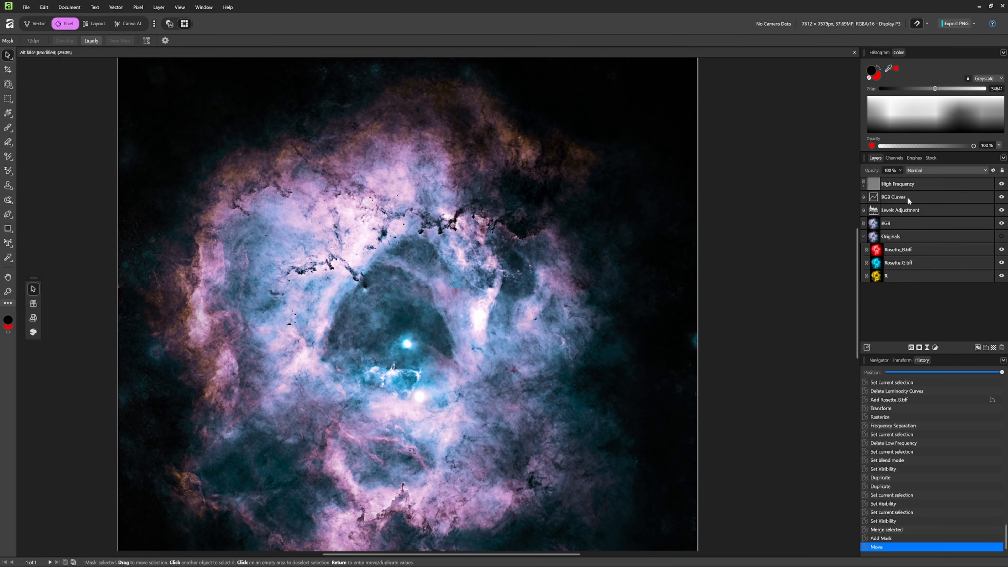
click(863, 184)
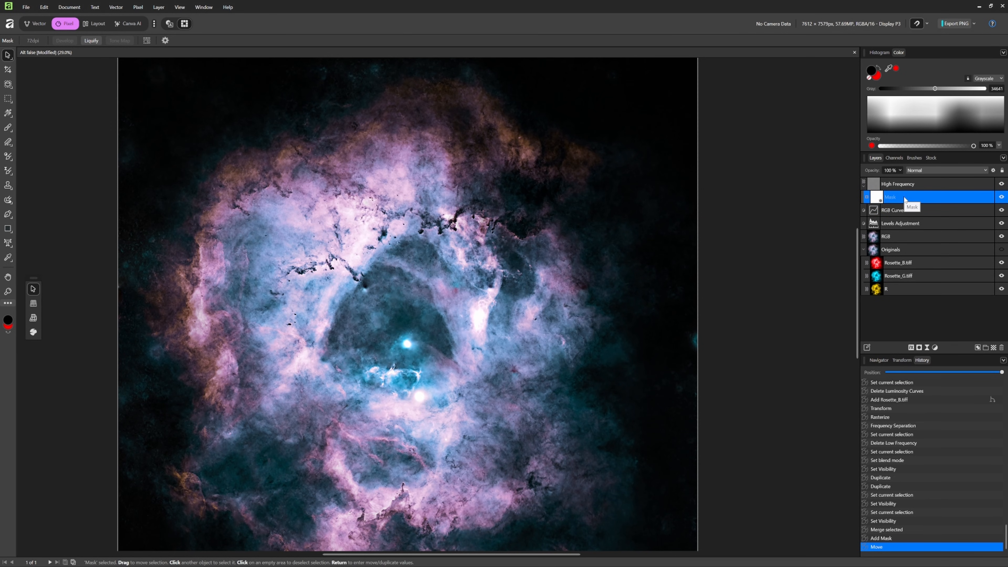
- Invert the High Frequency layer's mask to black and set the Paint Brush colour to white
key(ctrl+i)
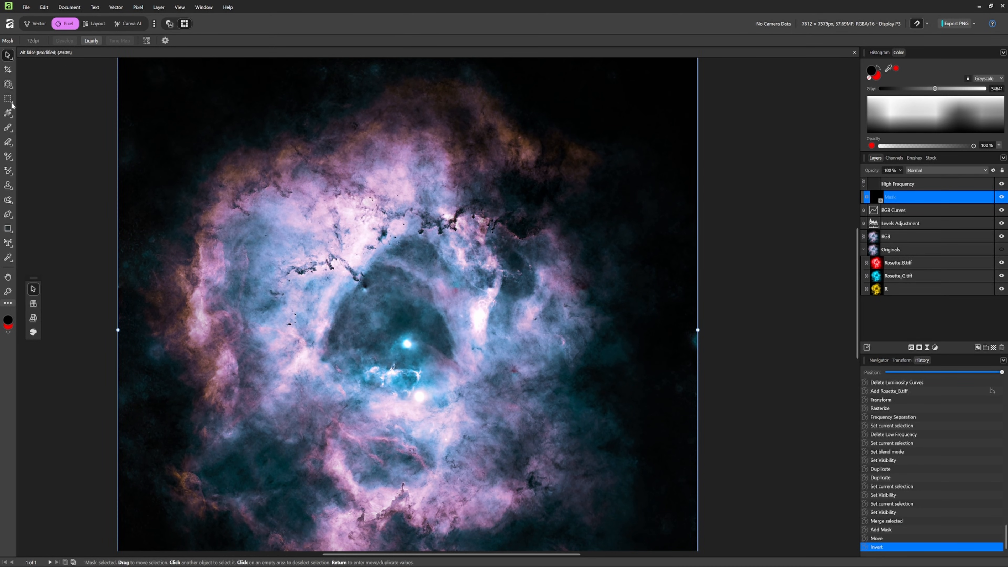
click(8, 128)
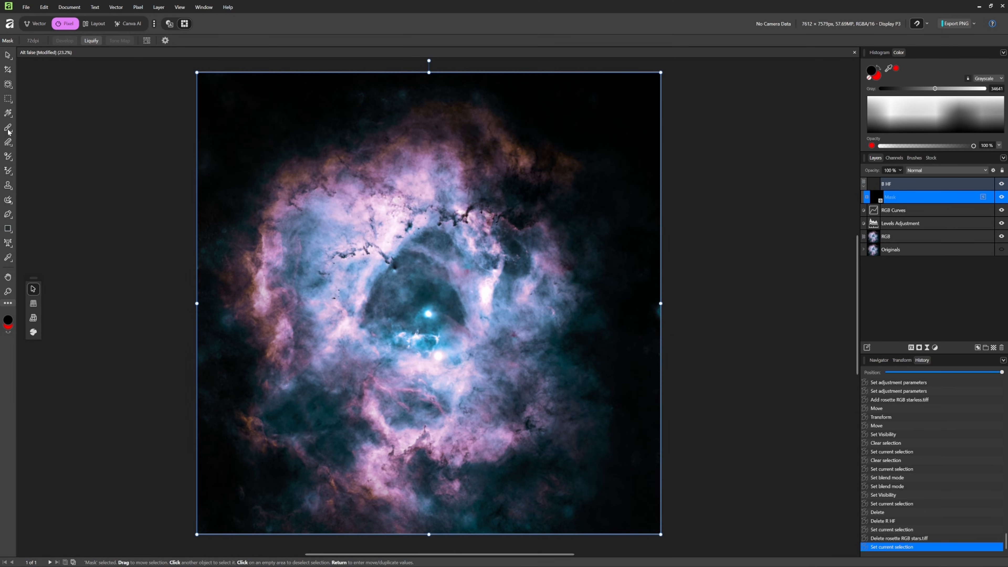
click(9, 130)
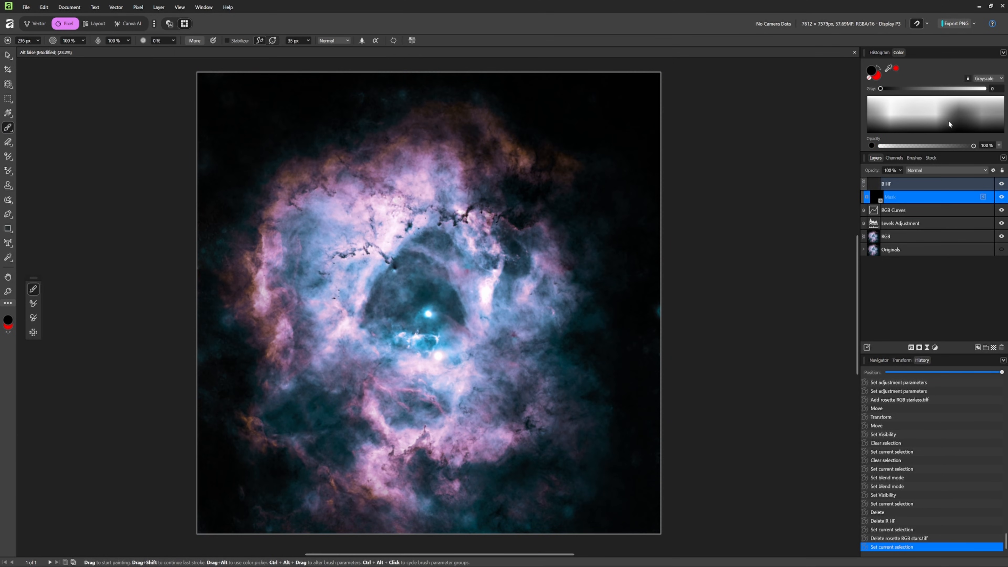
drag(880, 89, 984, 89)
- Paint white on the B HF mask over the bright areas around the nebula's dark central cavity, and inspect the mask in isolation
scroll(509, 305, up, 1)
scroll(509, 305, up, 2)
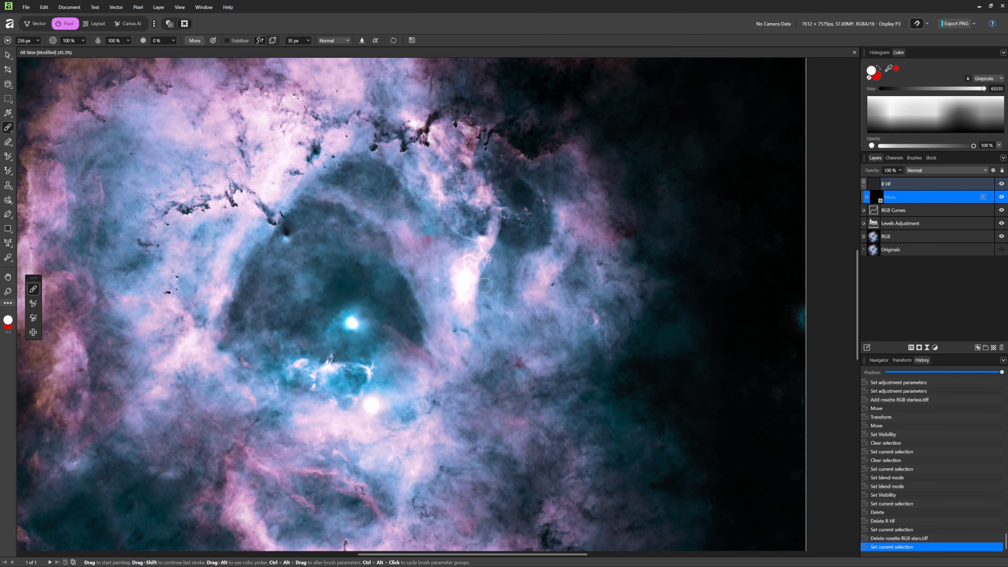
click(465, 277)
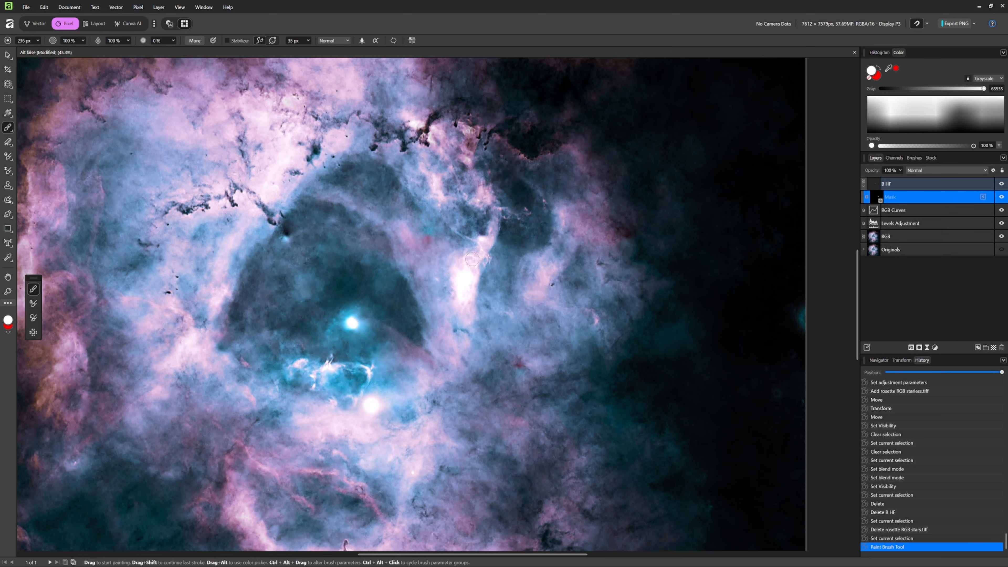
drag(480, 262, 460, 278)
mouse_move(248, 271)
mouse_down()
mouse_move(255, 288)
mouse_move(260, 191)
mouse_move(281, 149)
mouse_move(279, 159)
mouse_up()
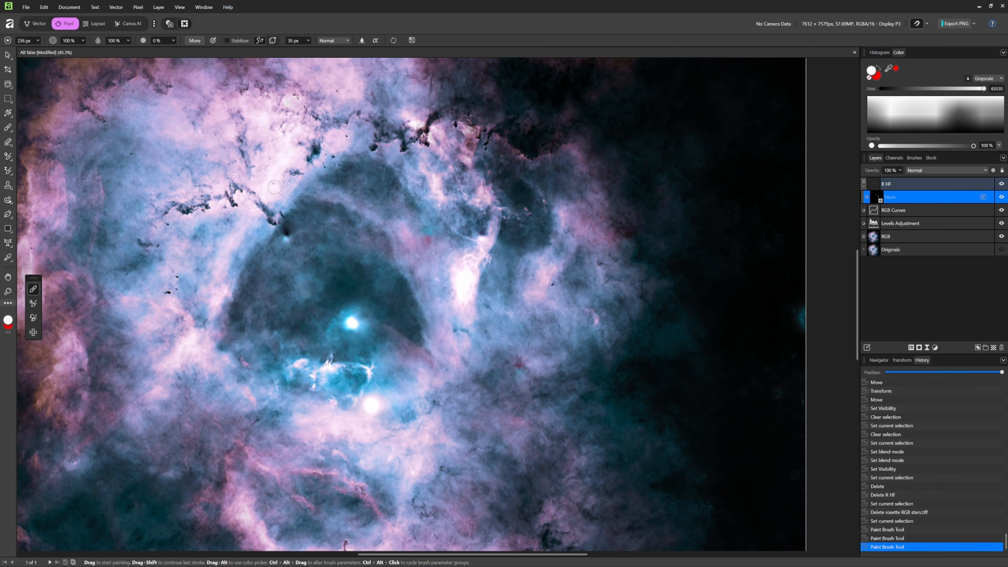
click(289, 155)
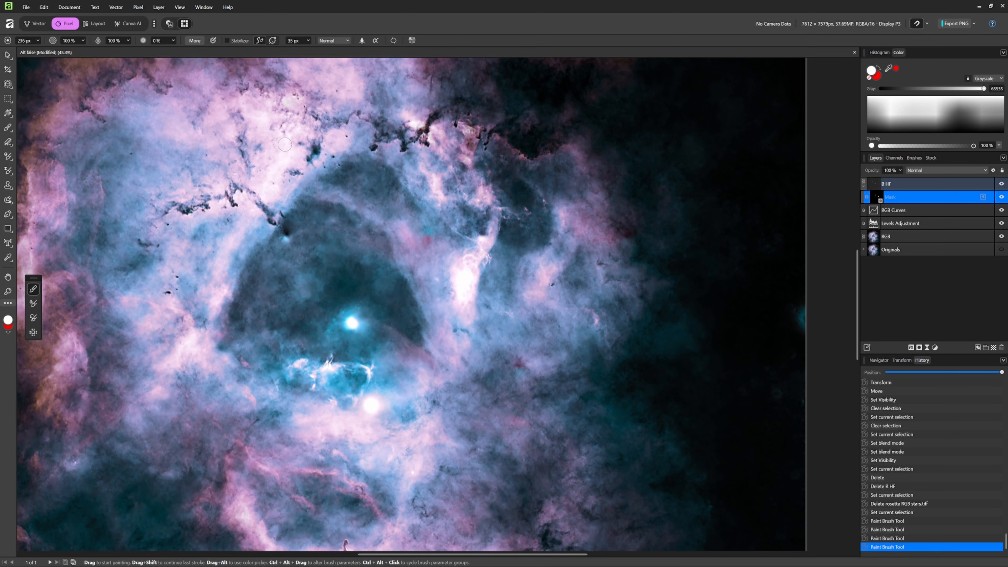
key(])
click(287, 138)
click(298, 271)
click(308, 320)
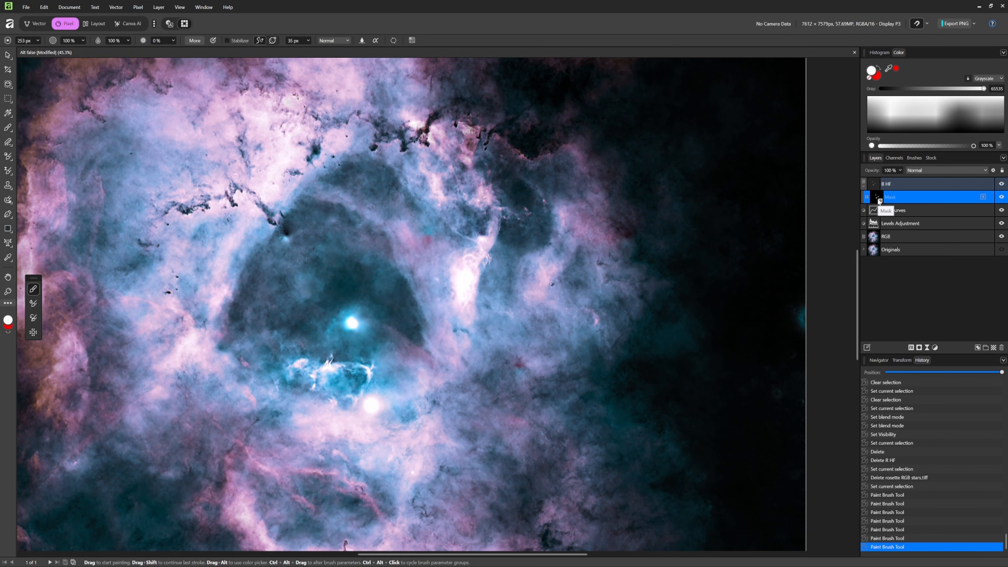
alt+click(878, 200)
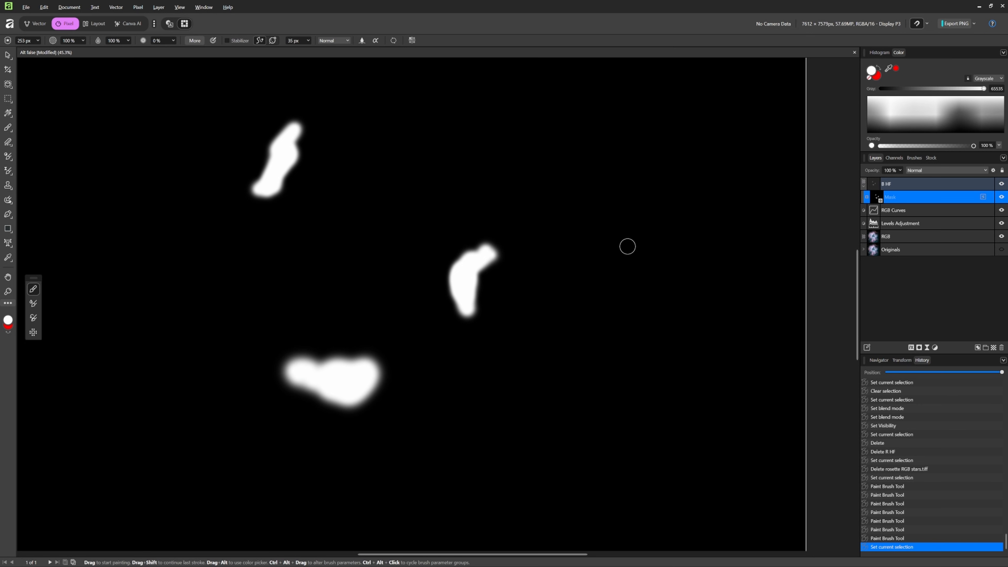
alt+click(870, 197)
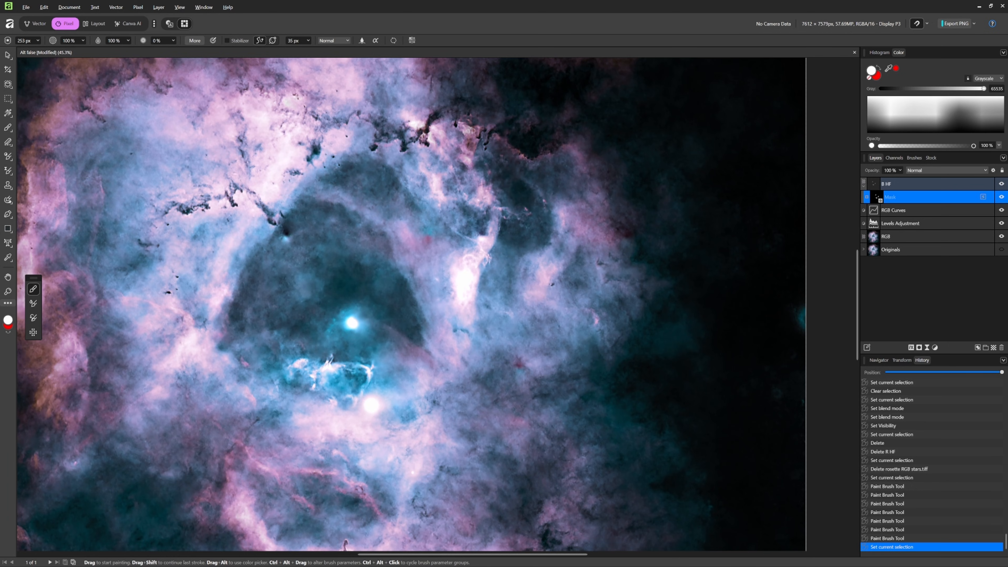
- Place Rosette_R.tiff in the document, move it to the top of the layer stack and align it with the canvas
drag(0, 174, 276, 227)
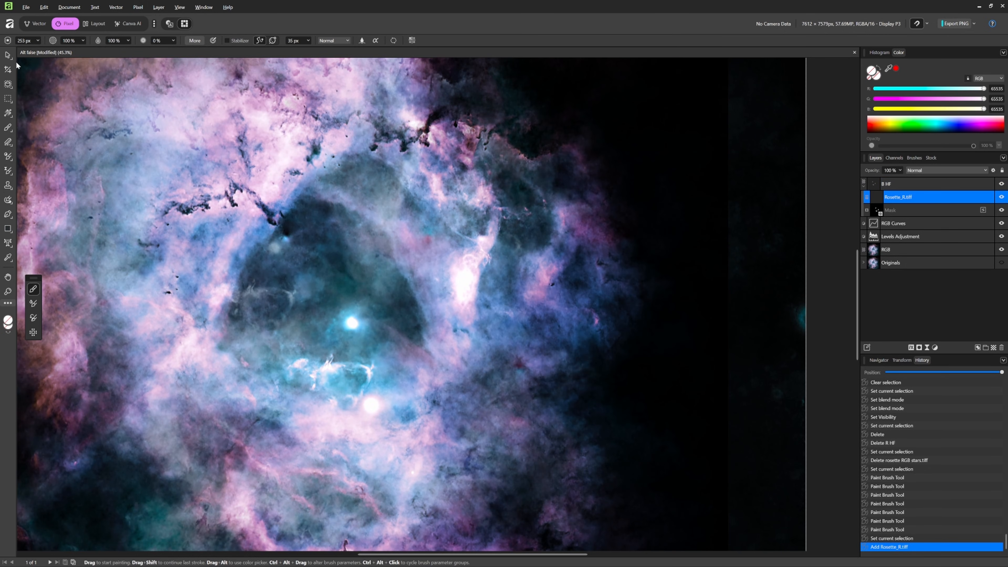
click(8, 55)
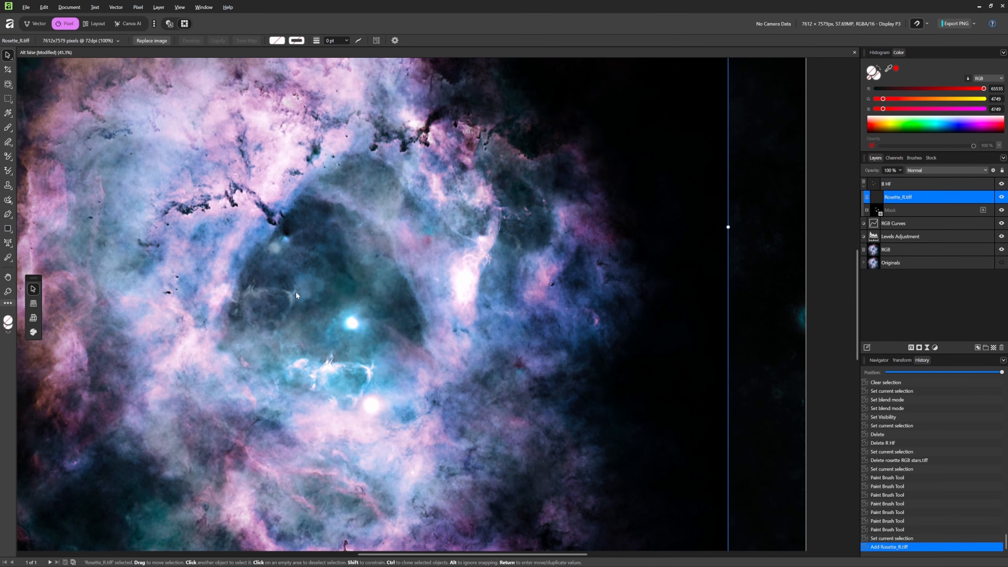
mouse_move(874, 197)
mouse_down()
mouse_move(868, 190)
mouse_move(881, 186)
mouse_up()
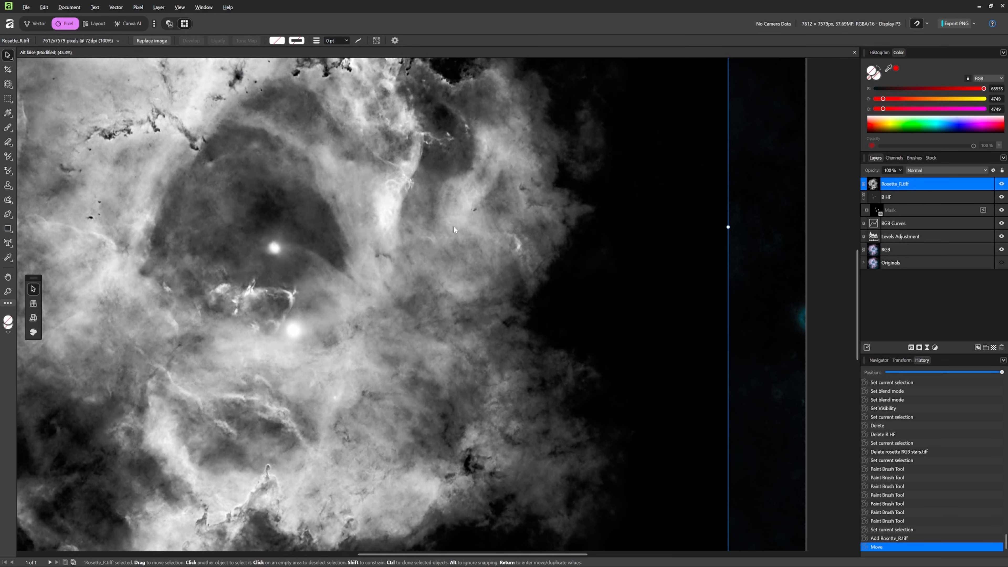
scroll(454, 227, down, 4)
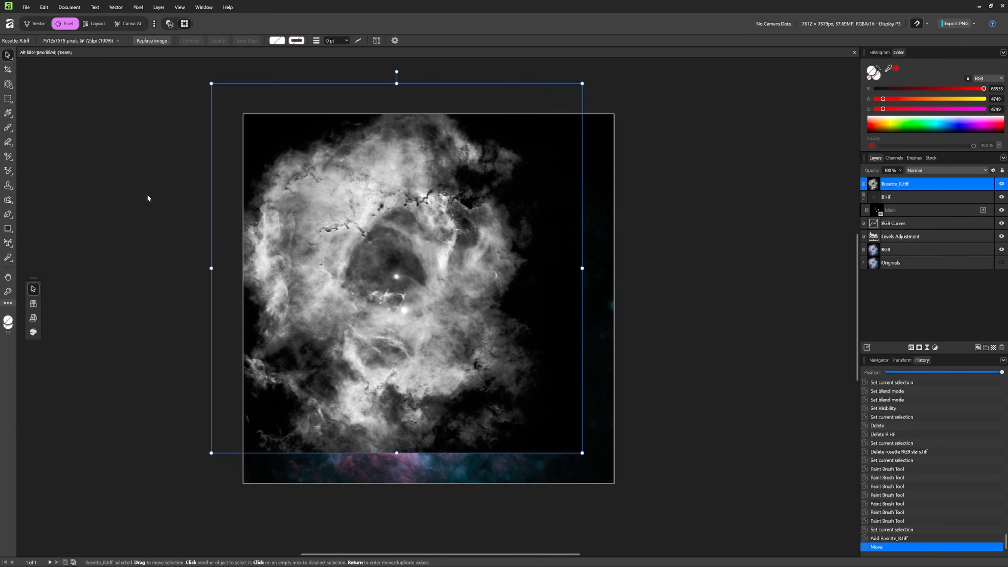
drag(377, 150, 407, 181)
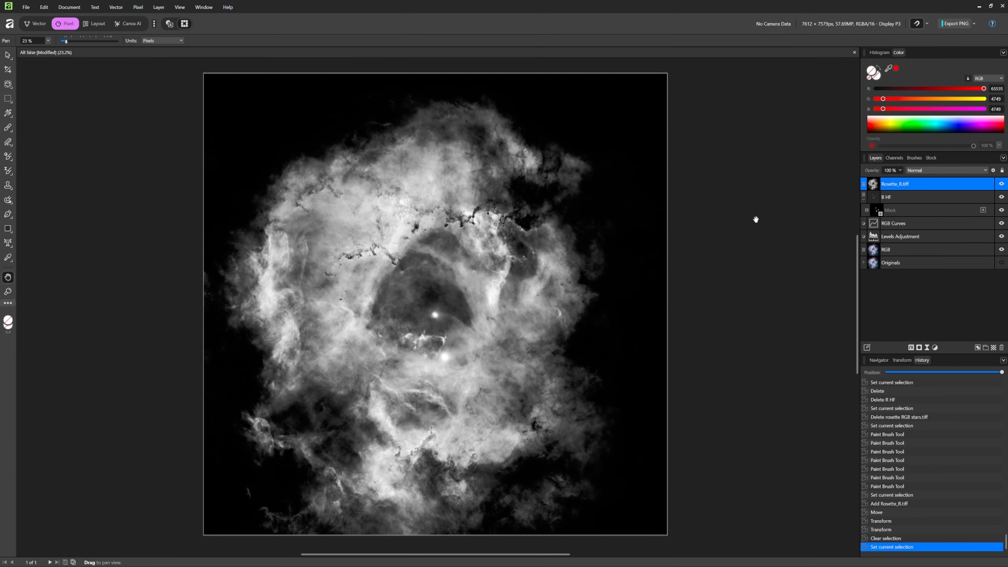
- Rasterize the Rosette_R.tiff layer and apply a Gaussian Frequency Separation with a radius of 34.1 px
right_click(905, 185)
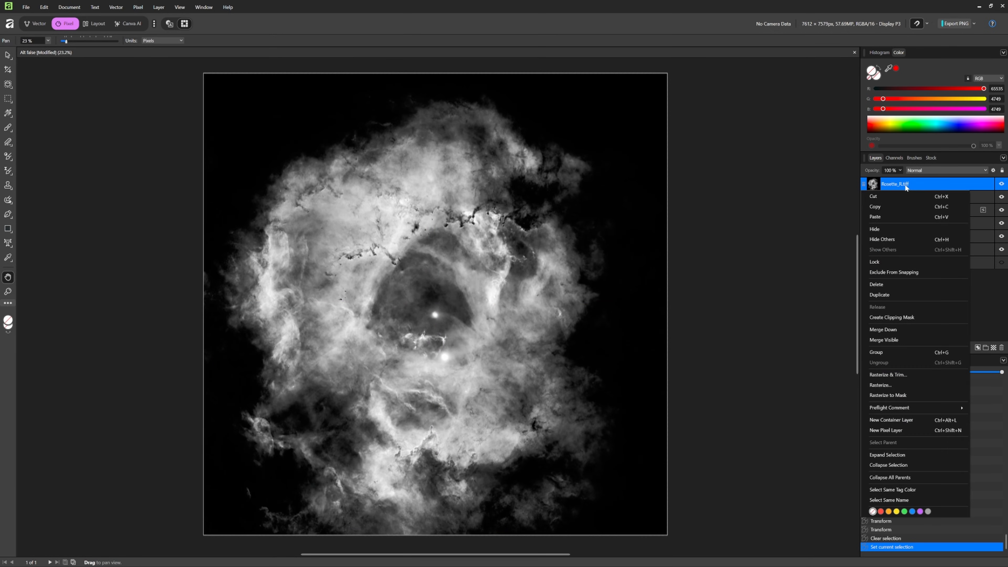
click(892, 385)
click(138, 7)
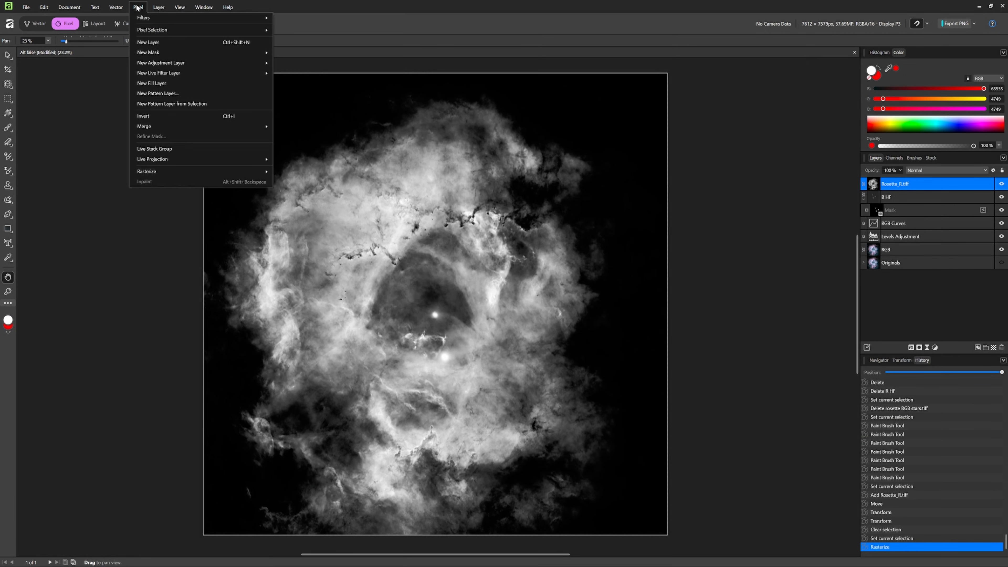
mouse_move(166, 19)
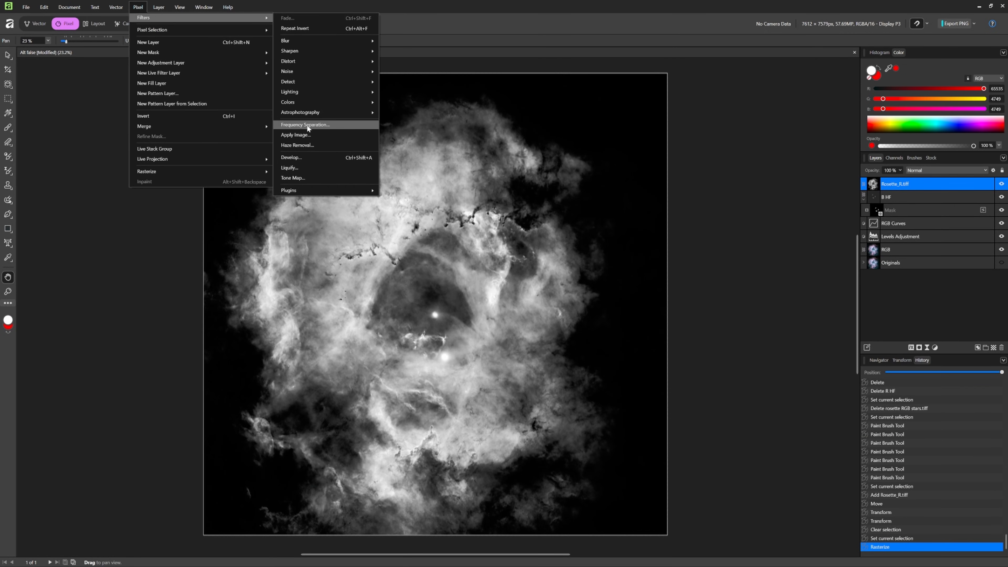
click(315, 125)
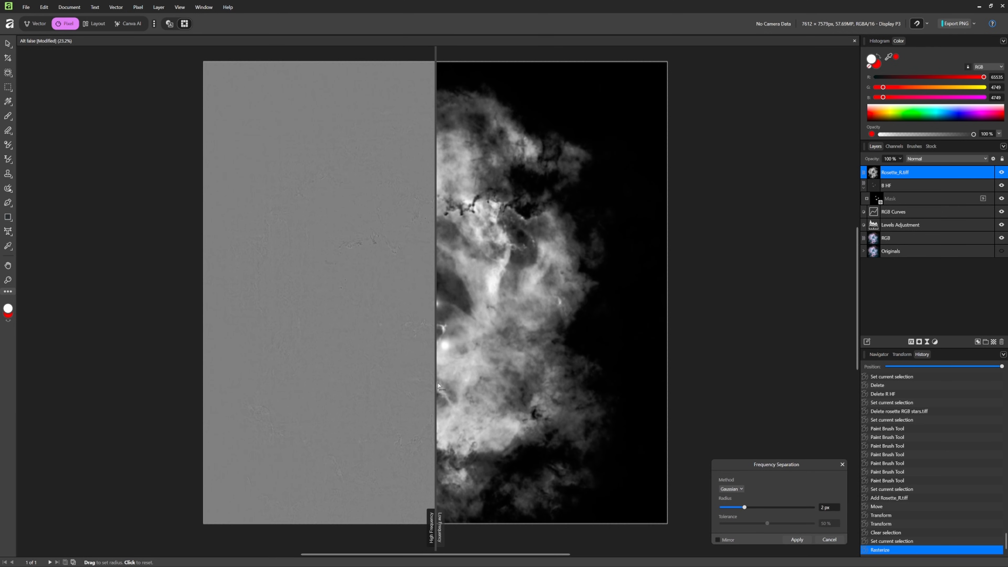
drag(435, 383, 548, 381)
scroll(527, 292, up, 4)
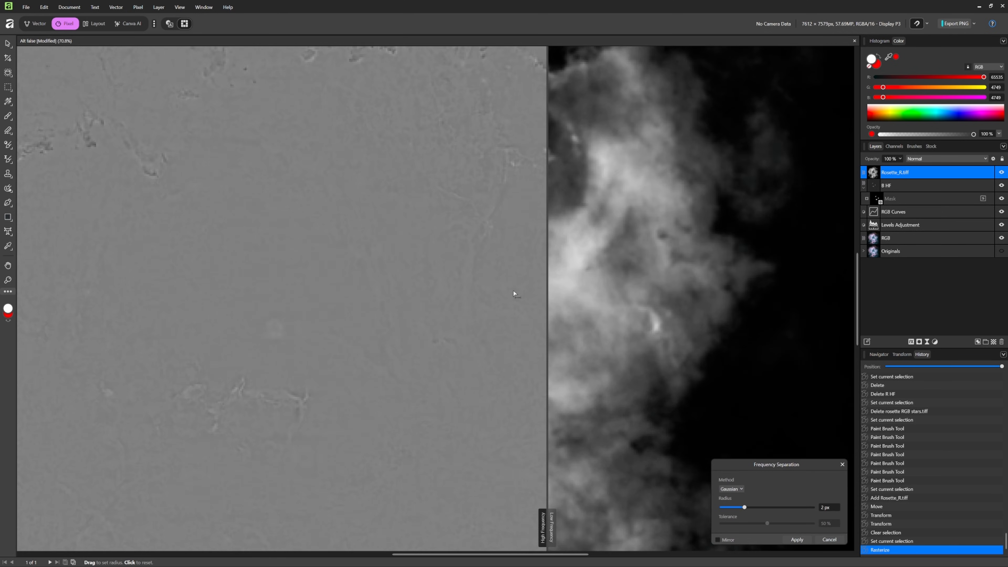
drag(743, 507, 784, 511)
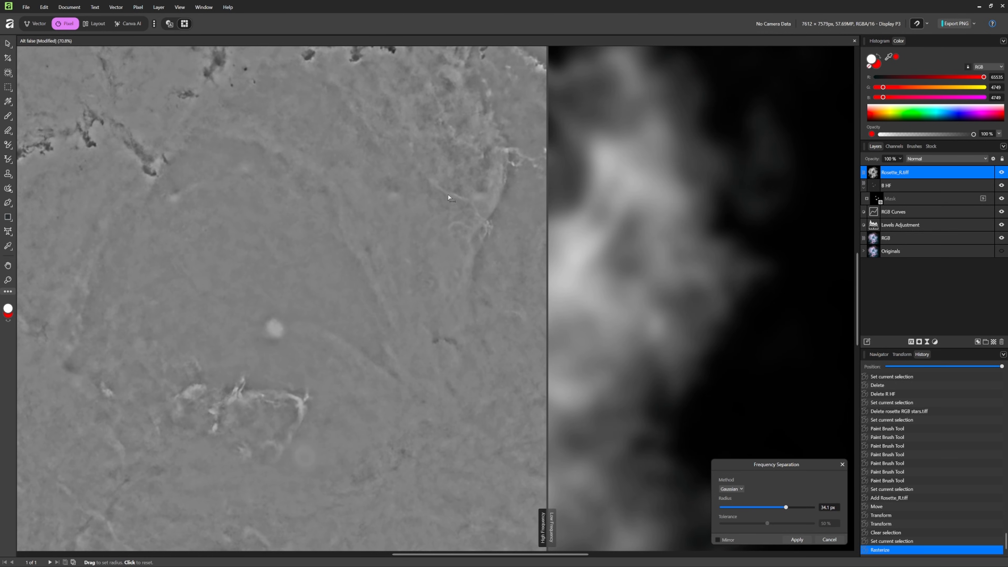
click(796, 540)
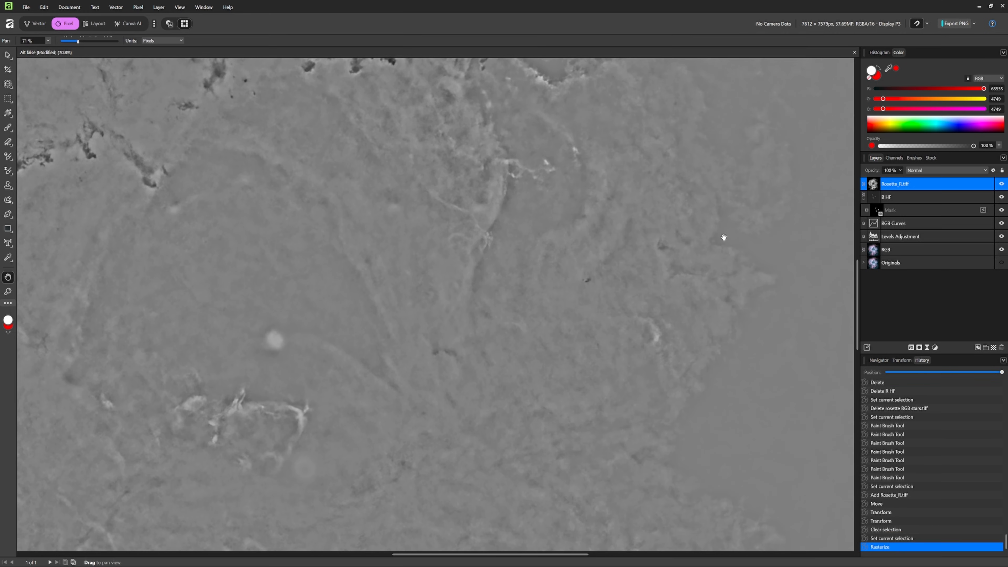
- Delete the Low Frequency layer and rename the High Frequency layer as R HF
click(901, 199)
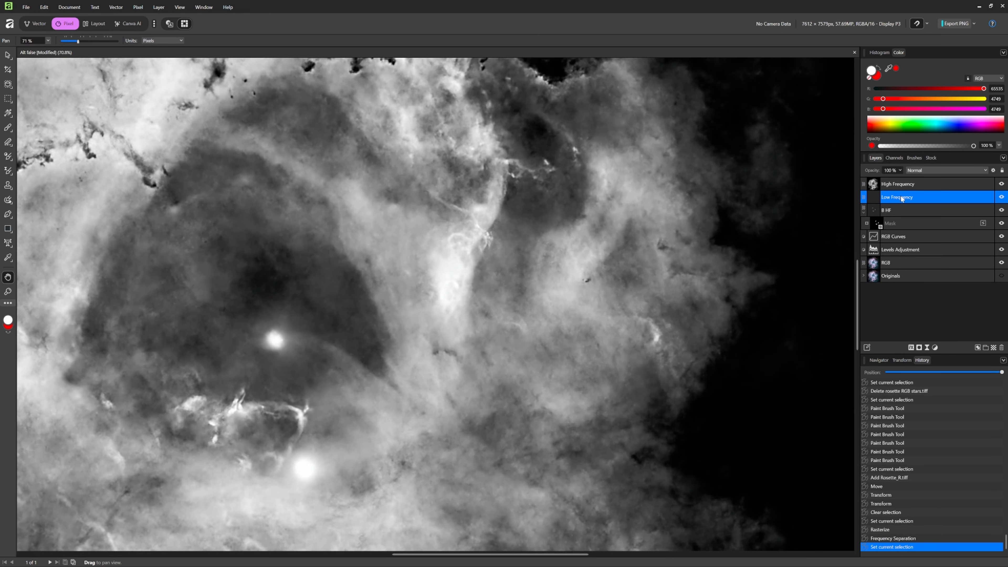
key(Delete)
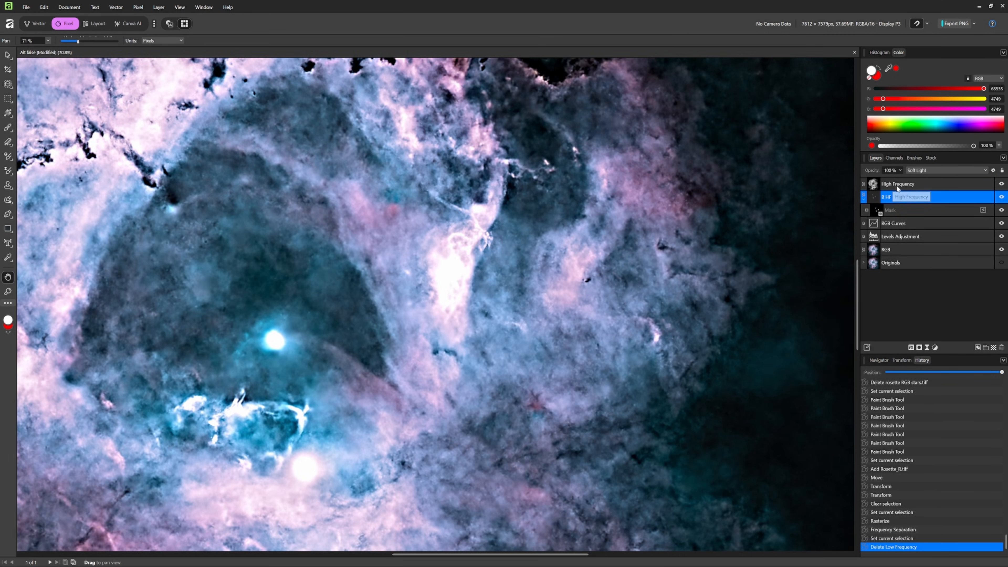
click(903, 183)
double_click(903, 185)
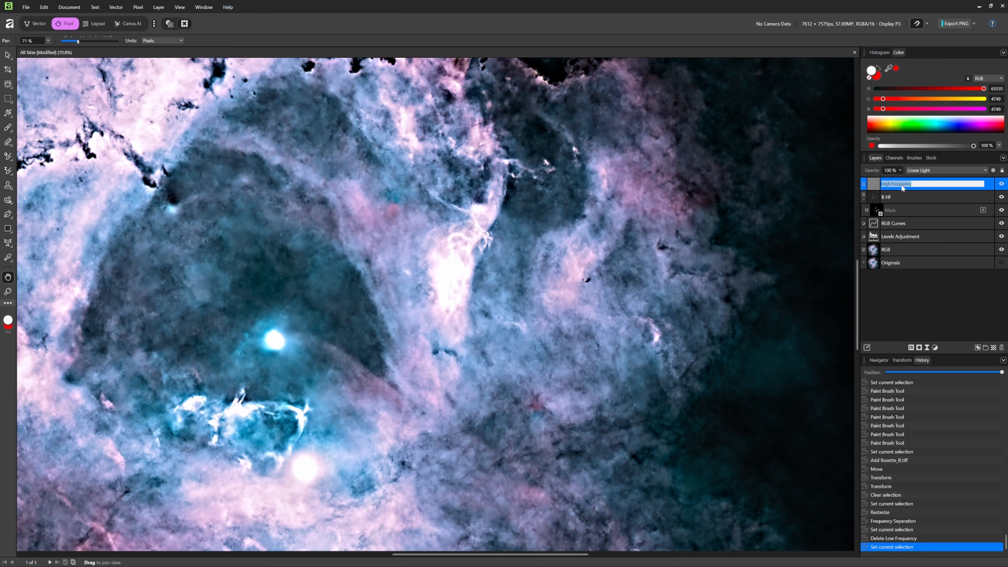
text(R HF)
key(Return)
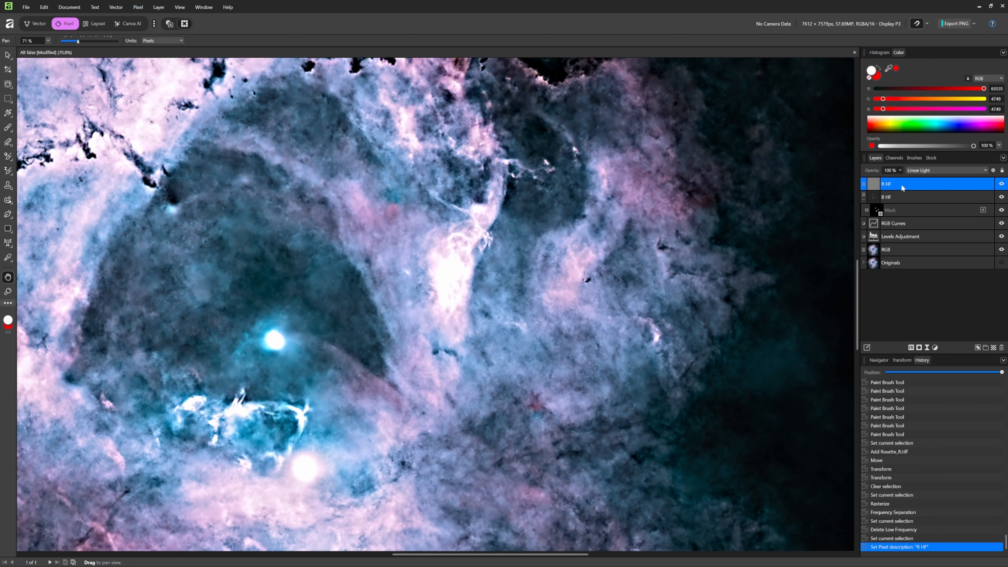
- Set the R HF layer's blend mode to Soft Light and duplicate the layer three times
click(930, 171)
click(929, 181)
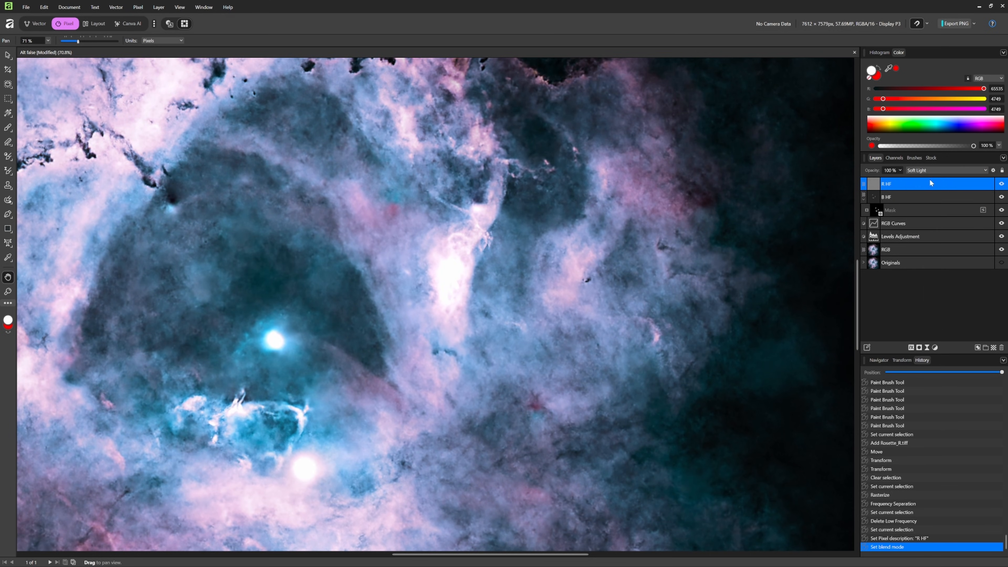
right_click(916, 183)
click(894, 295)
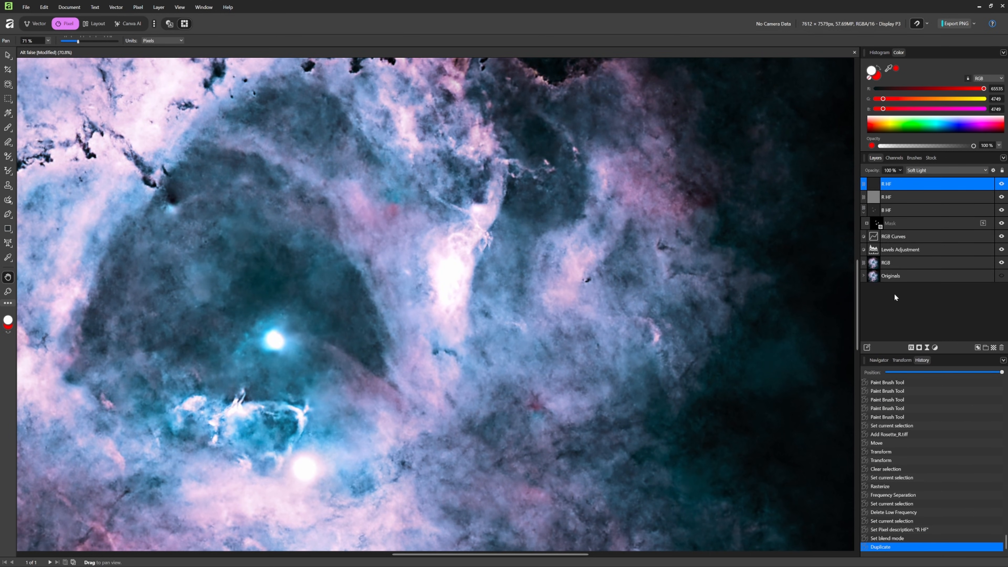
right_click(909, 182)
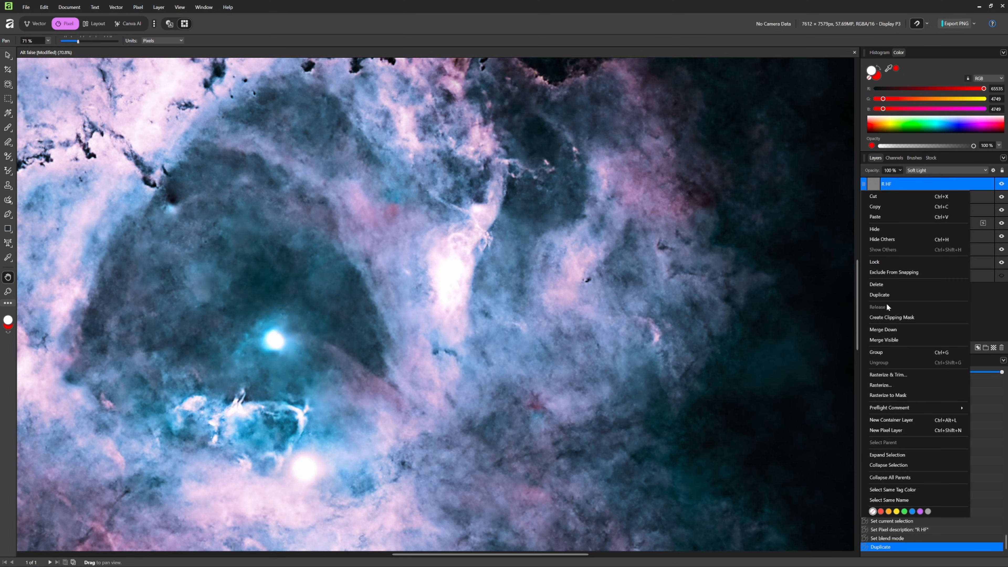
click(885, 295)
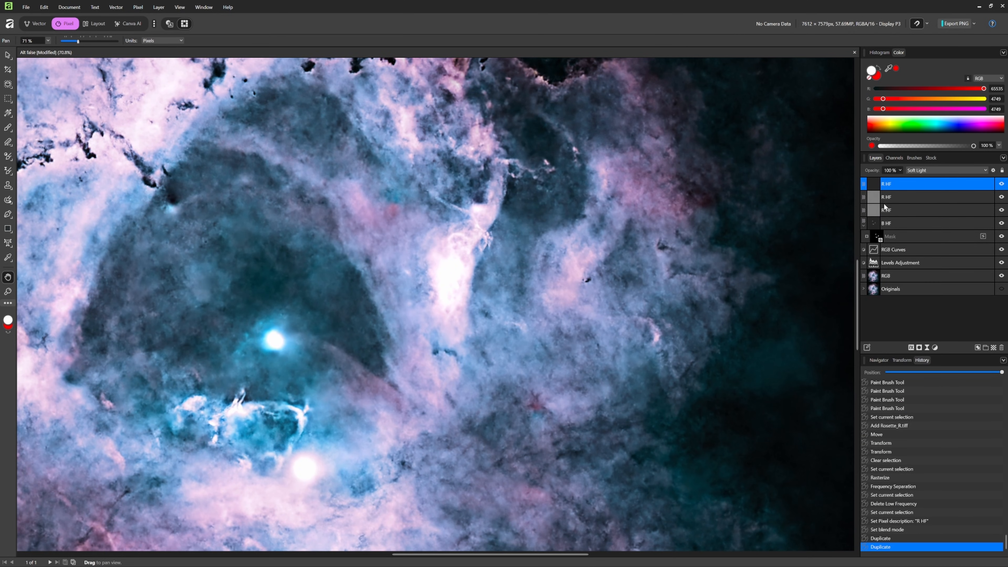
right_click(910, 183)
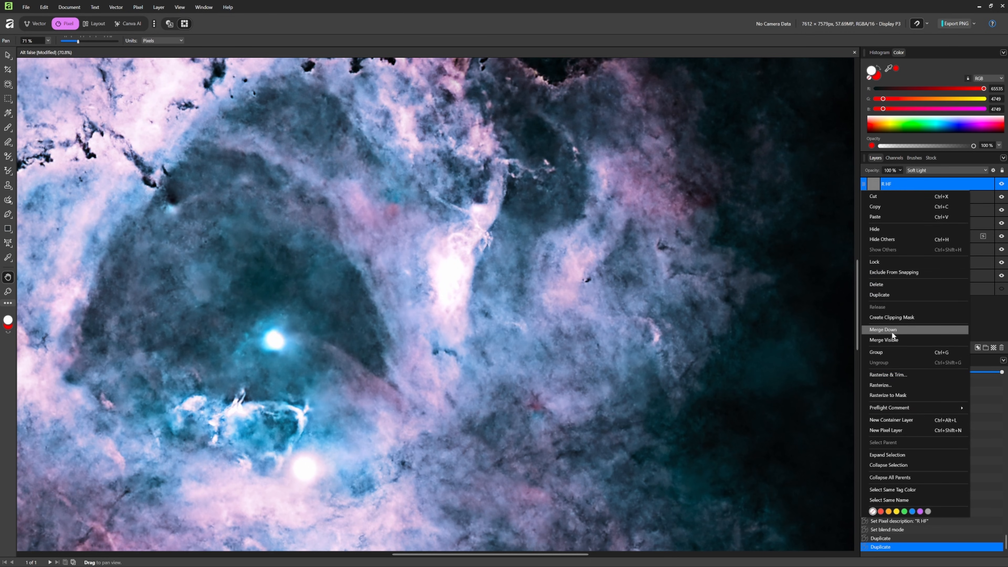
click(889, 295)
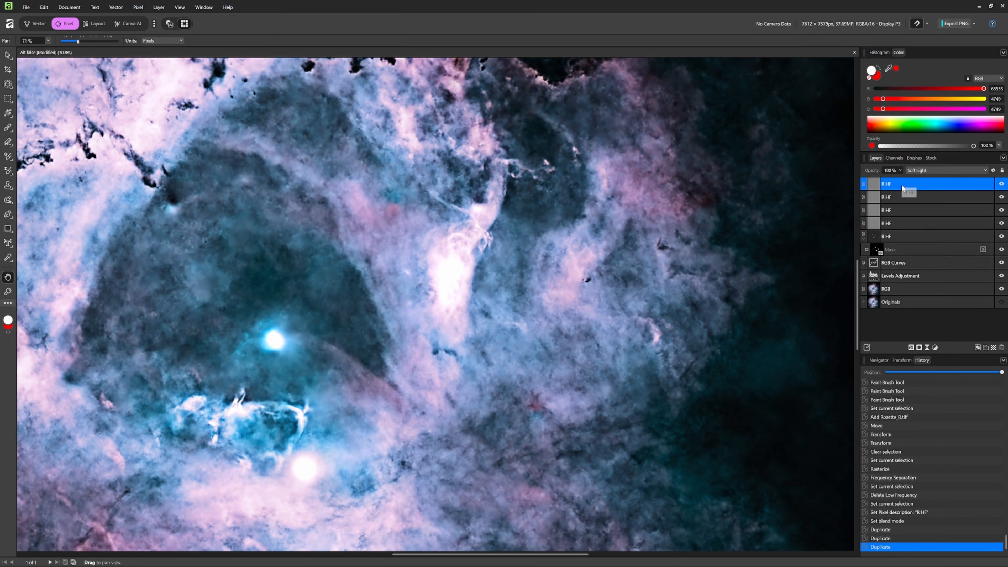
- Merge the four R HF layers into one and nest a new mask inside the merged layer
shift+click(897, 224)
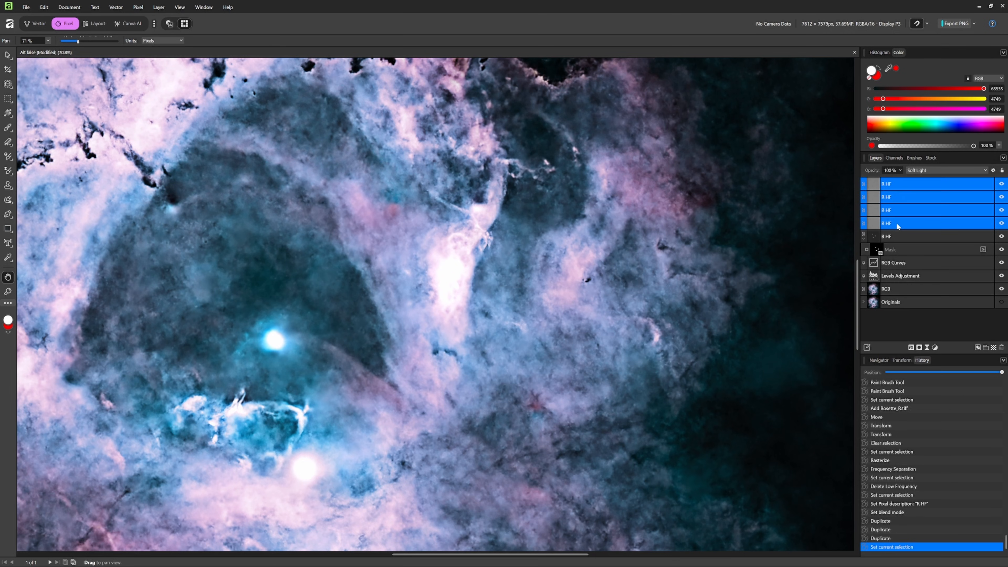
right_click(899, 184)
click(895, 320)
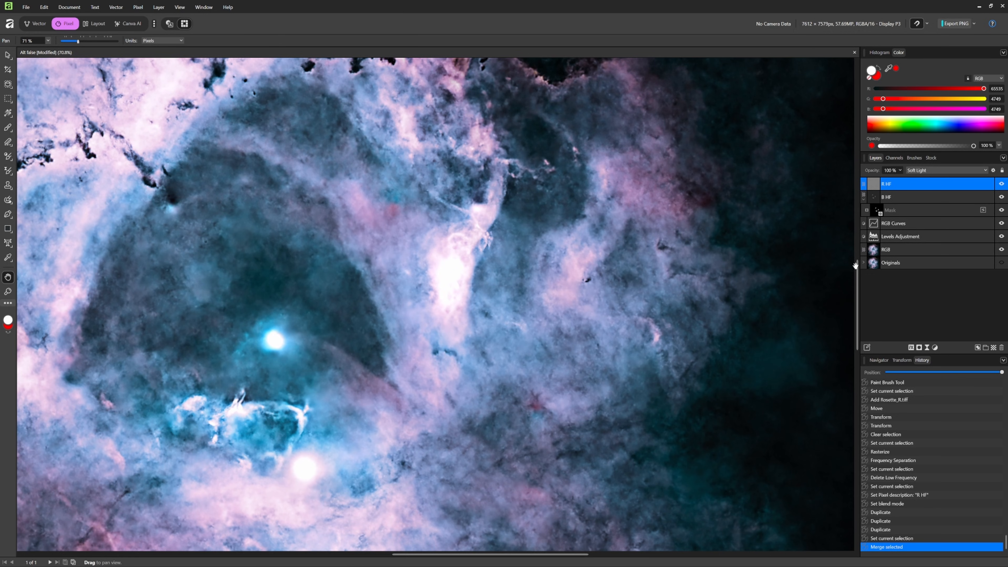
click(918, 348)
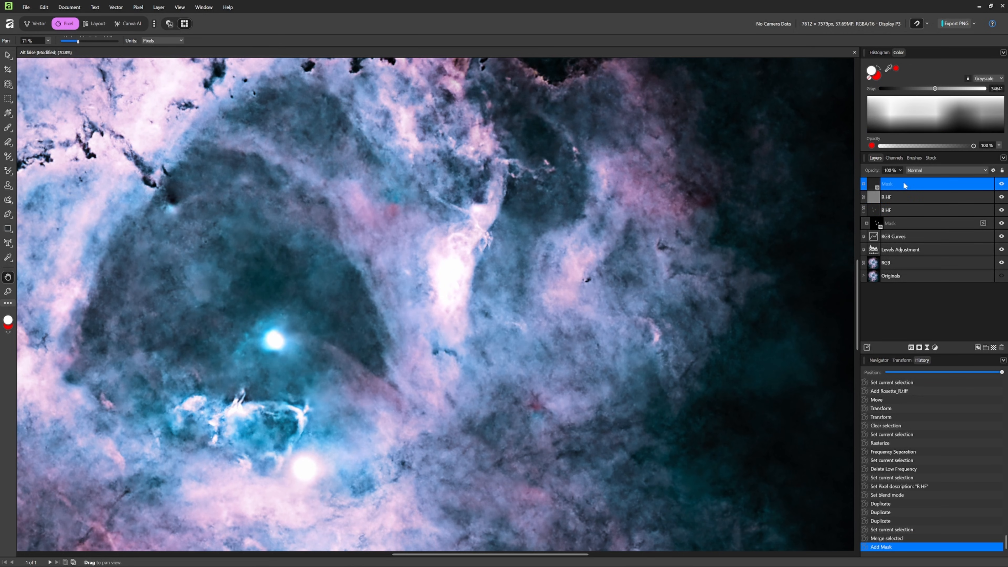
drag(914, 185, 910, 197)
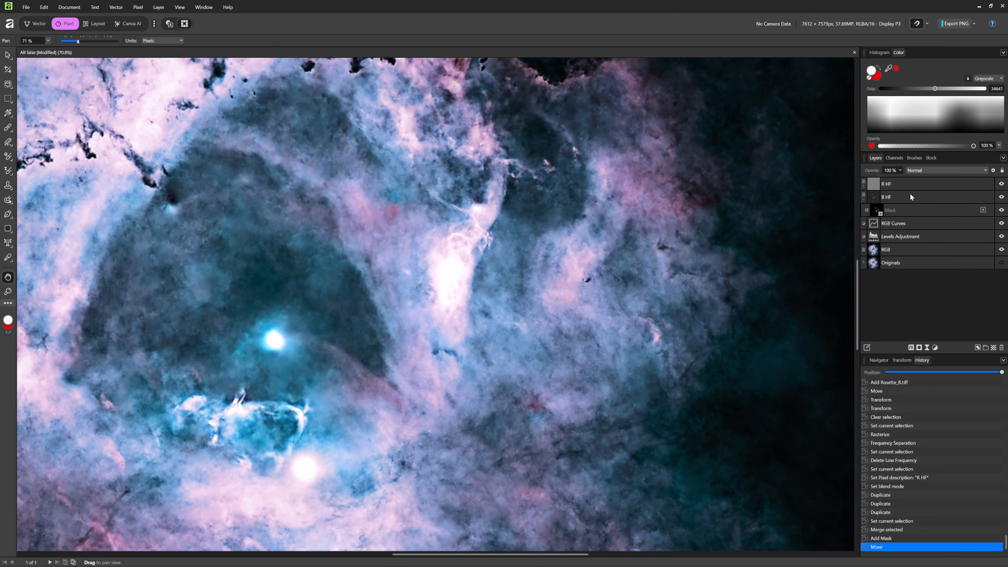
- Invert the R HF layer's mask to black and paint white with the Paint Brush over the bright pillar beside the dark central cavity
click(863, 186)
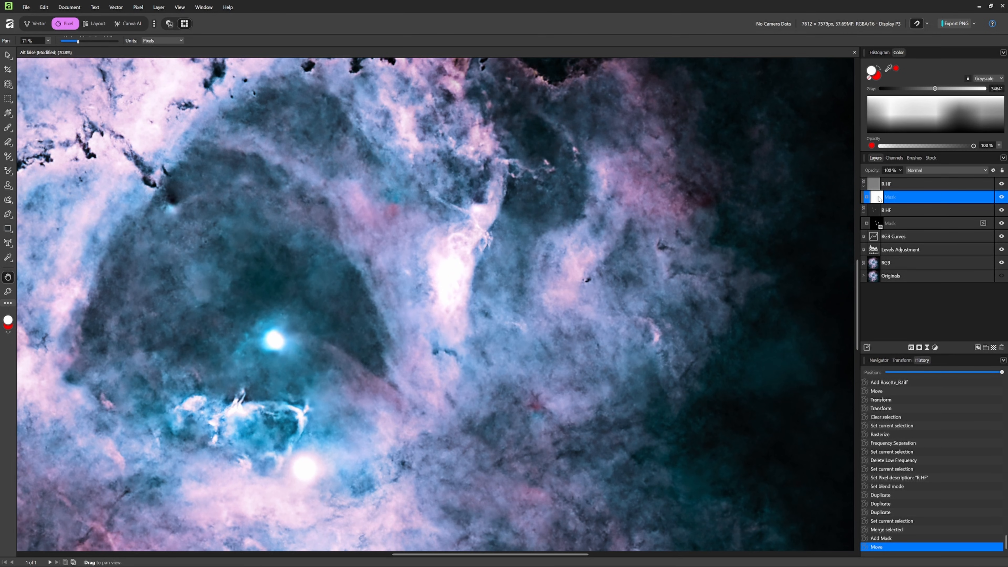
key(ctrl+i)
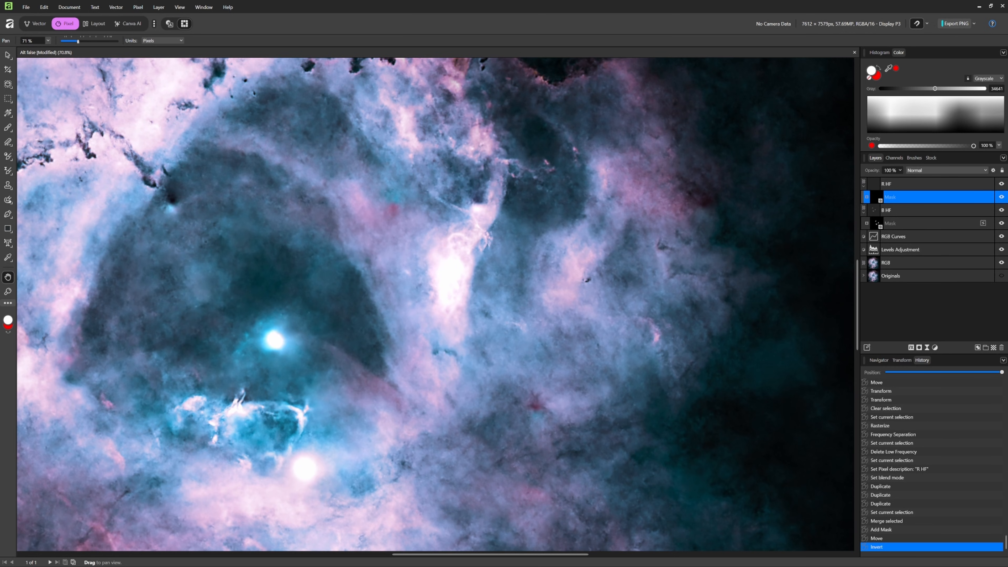
click(8, 128)
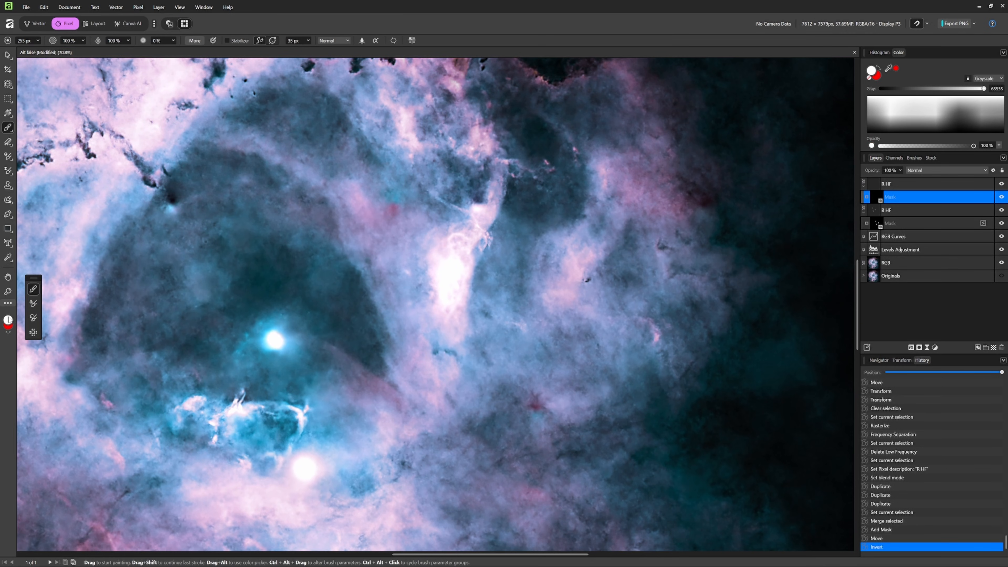
mouse_move(442, 286)
mouse_down()
mouse_move(453, 267)
mouse_move(452, 297)
mouse_move(449, 263)
mouse_move(451, 298)
mouse_move(443, 299)
mouse_move(452, 303)
mouse_move(450, 281)
mouse_move(459, 278)
mouse_move(442, 281)
mouse_move(451, 286)
mouse_move(455, 244)
mouse_move(473, 233)
mouse_move(442, 266)
mouse_move(458, 278)
mouse_move(453, 315)
mouse_up()
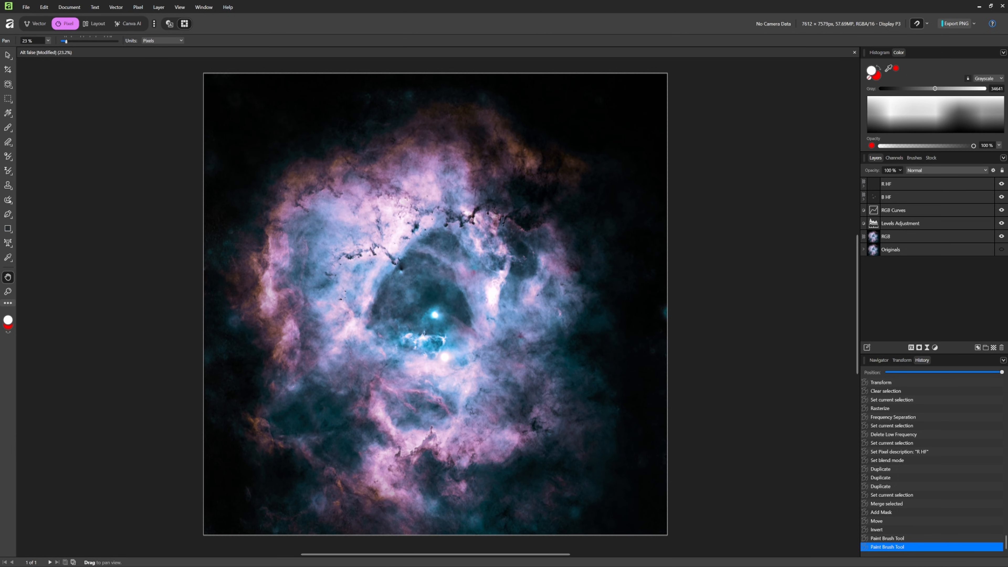
- Overlay rosette RGB stars.tiff as the topmost layer, aligned to the canvas edges and blended with Screen
drag(1006, 246, 342, 243)
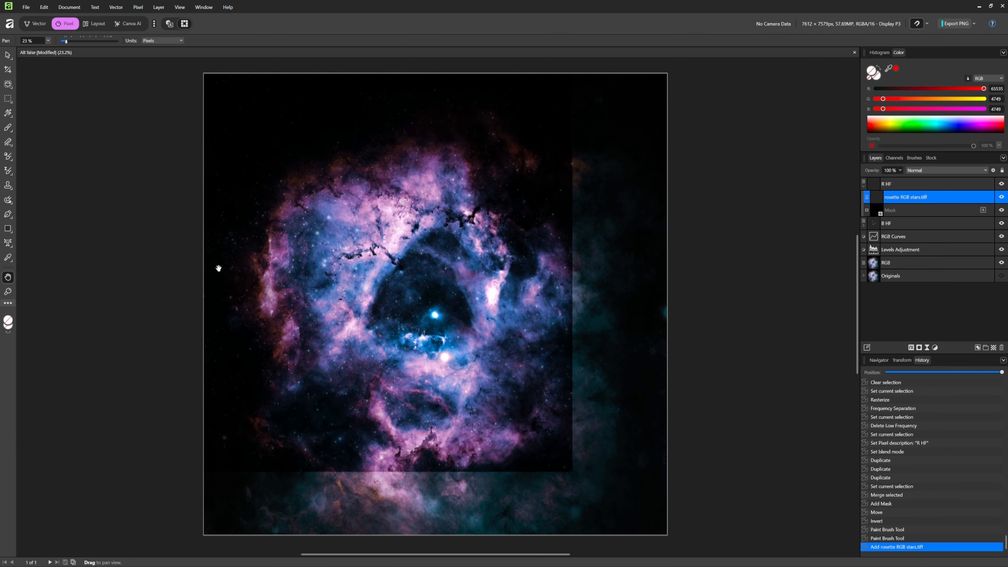
drag(900, 198, 900, 177)
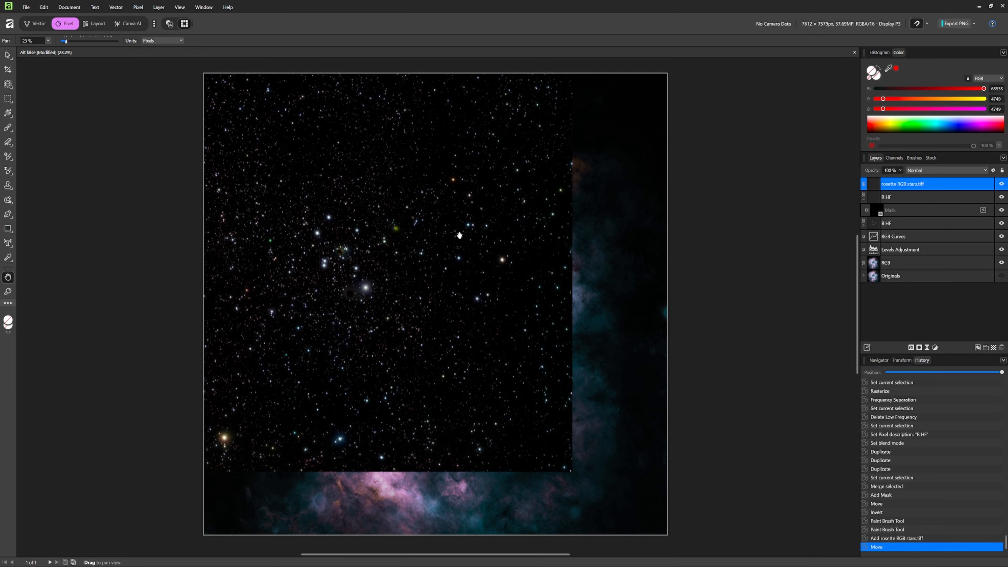
key(v)
drag(374, 200, 466, 261)
click(922, 171)
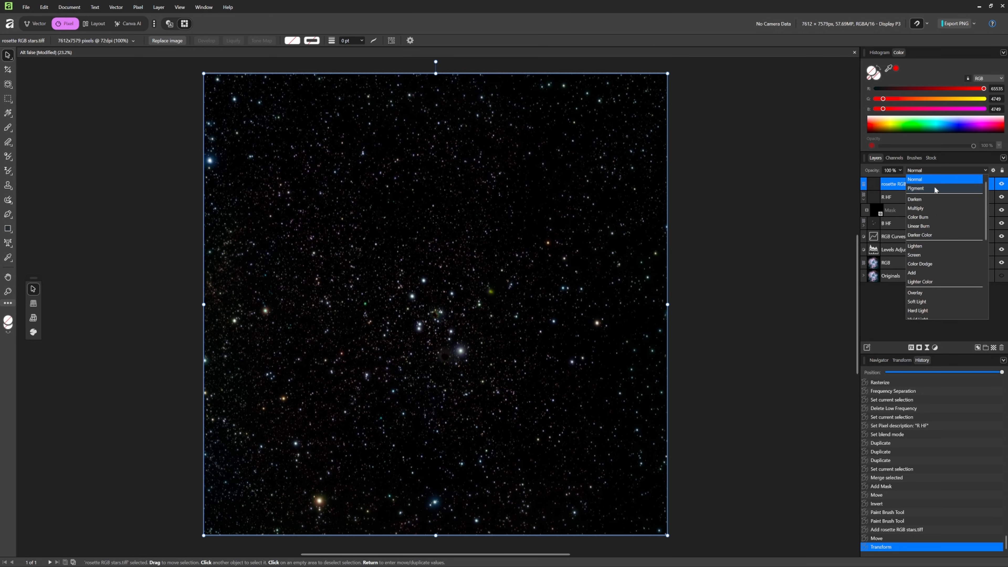
click(914, 255)
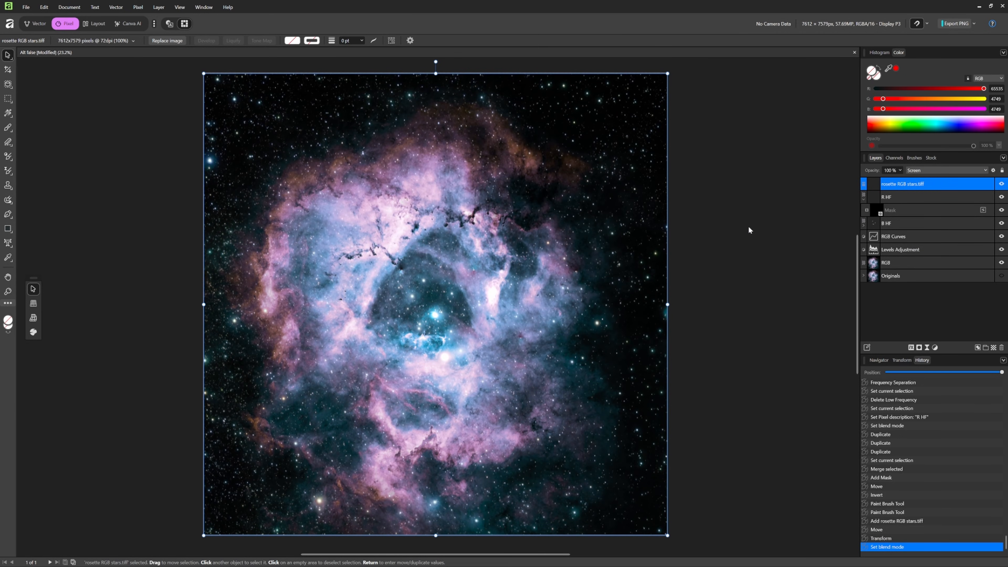
- Add an HSL adjustment directly above the R HF layer
click(920, 199)
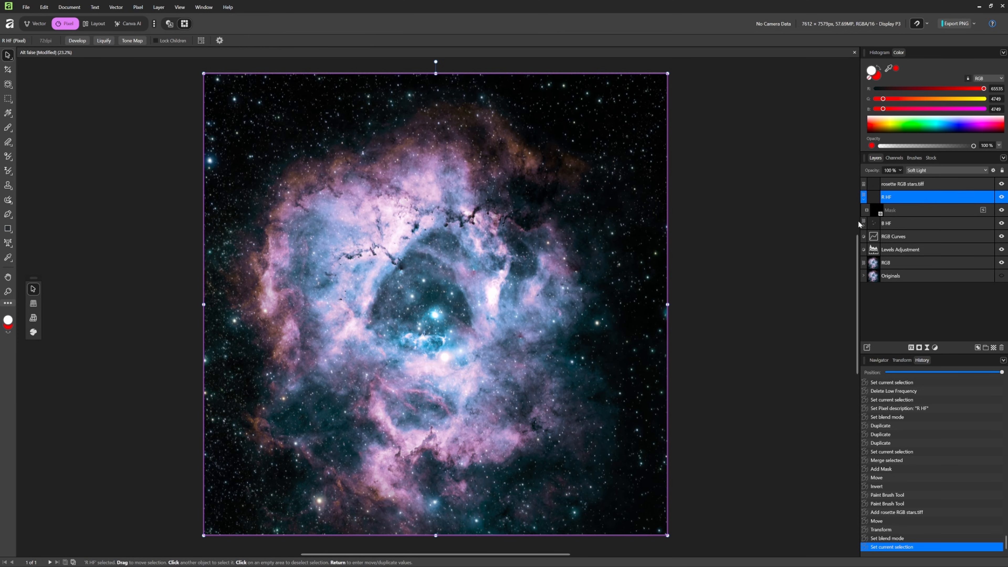
click(934, 348)
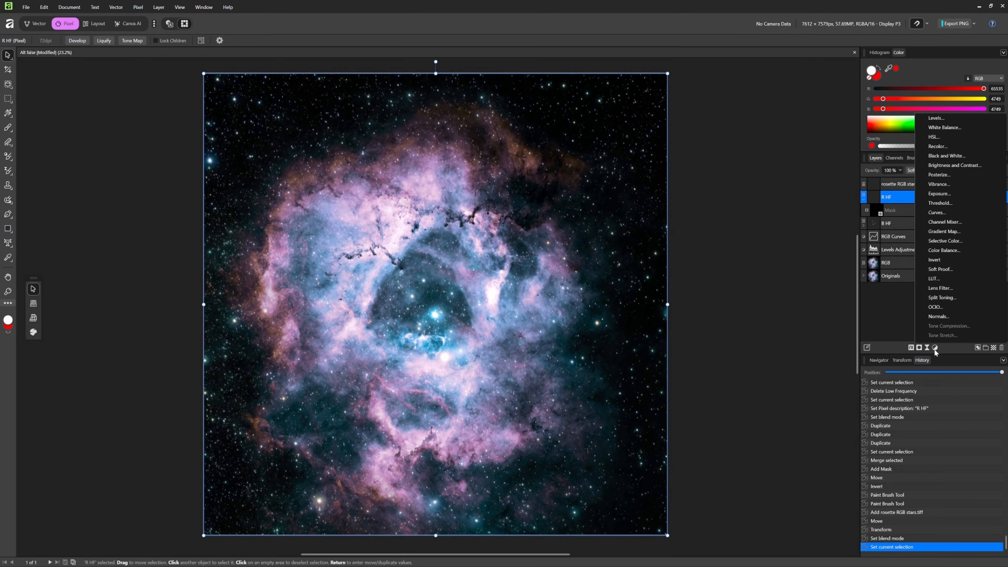
click(947, 139)
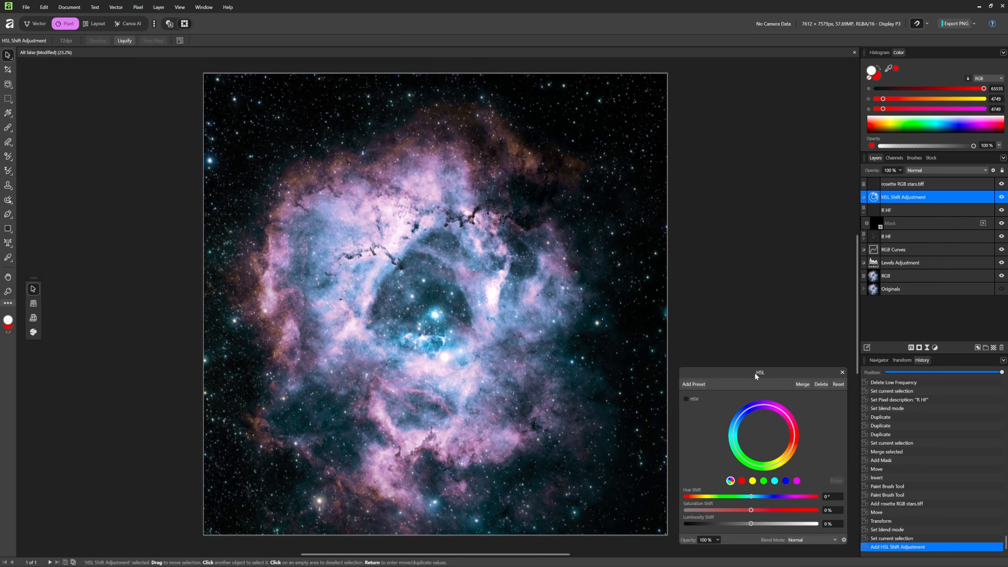
drag(769, 376, 763, 228)
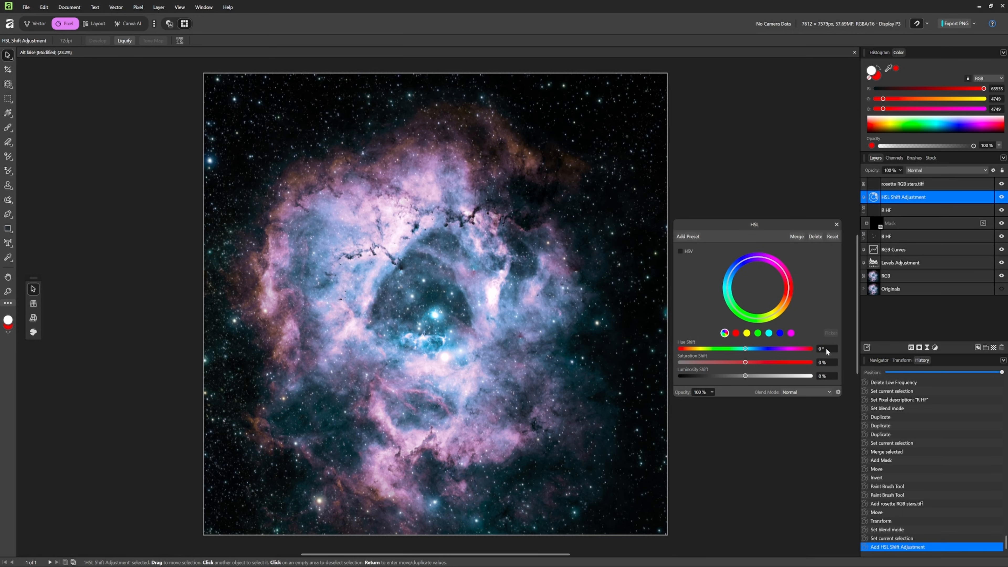
- Try shifting the master hue and the reds' hue in the HSL adjustment, and reset it
drag(744, 348, 747, 349)
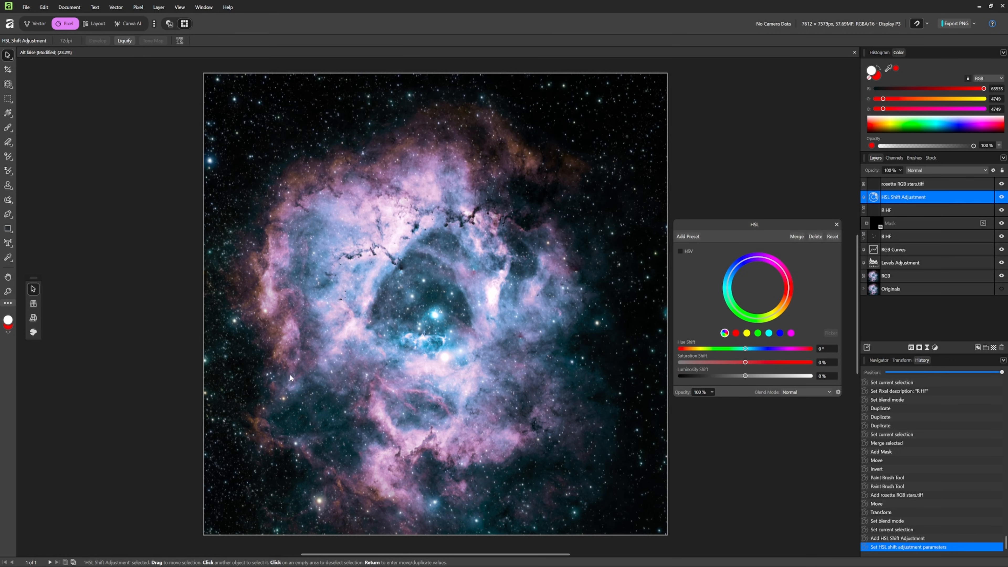
click(736, 334)
mouse_move(745, 348)
mouse_down()
mouse_move(832, 355)
mouse_move(599, 345)
mouse_move(754, 357)
mouse_up()
drag(761, 348, 756, 349)
double_click(755, 349)
click(835, 237)
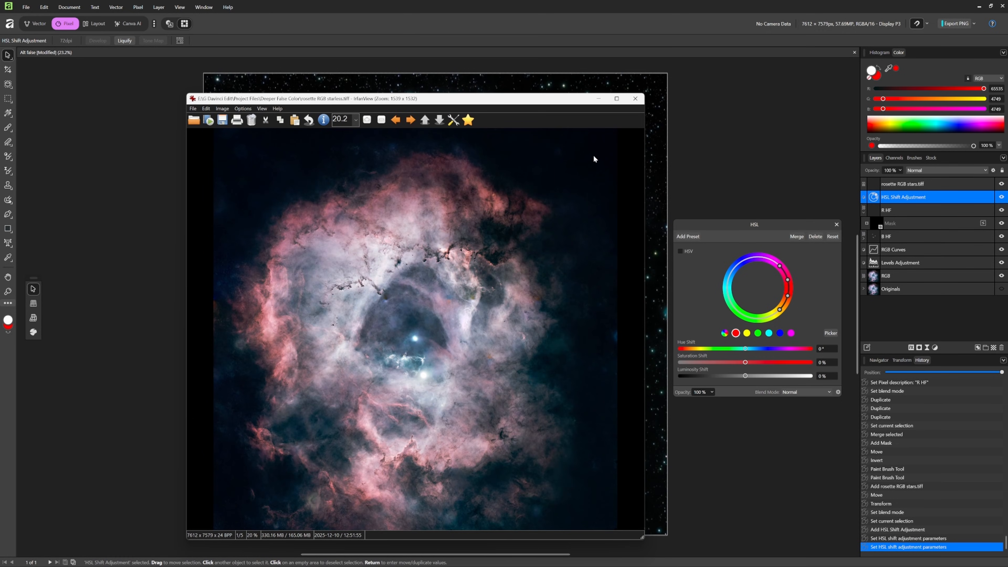
- Minimize the reference image in IrfanView, try shifting only the yellows' hue in the HSL adjustment, and reset it
click(600, 99)
click(746, 332)
mouse_move(745, 349)
mouse_down()
mouse_move(756, 349)
mouse_move(734, 348)
mouse_up()
click(834, 237)
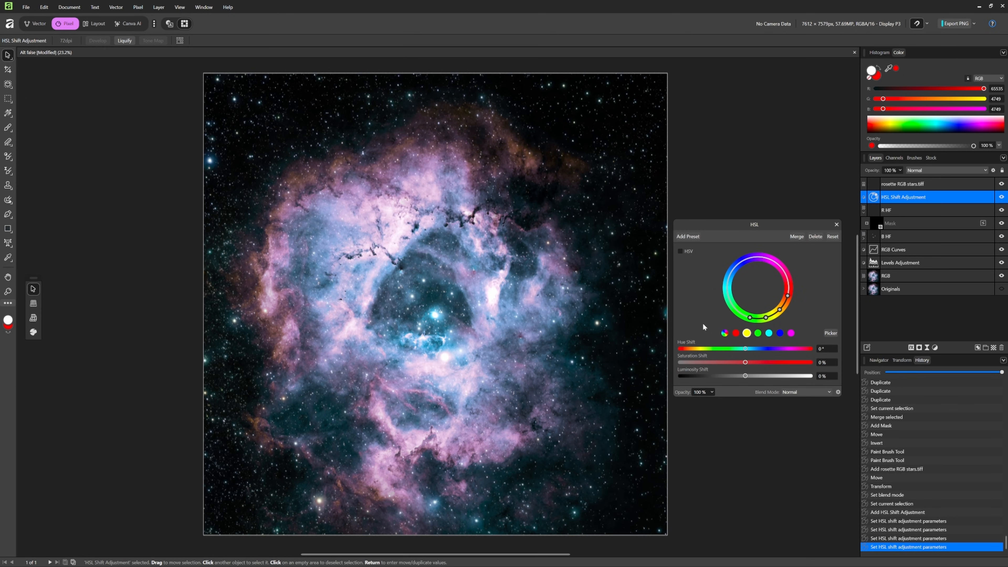
- Try a master hue shift of -5.2° in the HSL adjustment and reset it
click(724, 334)
click(745, 350)
drag(745, 349, 743, 349)
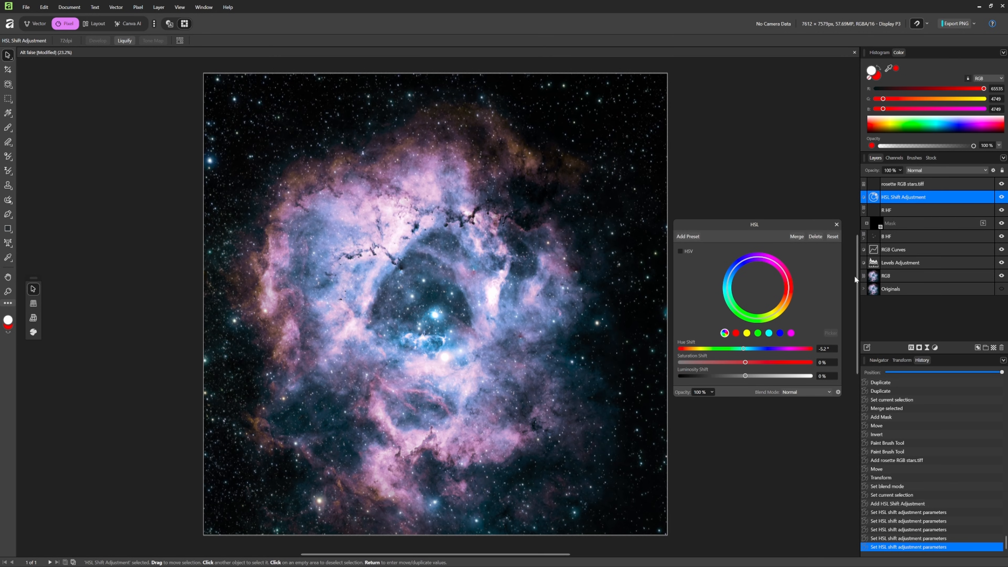
click(832, 236)
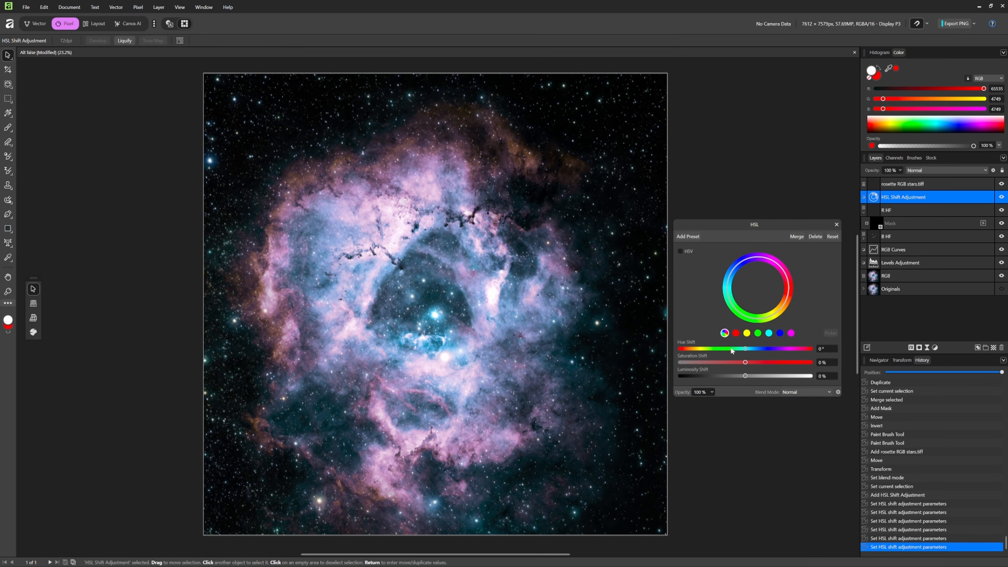
- Add a Curves adjustment above the HSL Shift Adjustment and set it to the Lightness channel in LAB
click(935, 348)
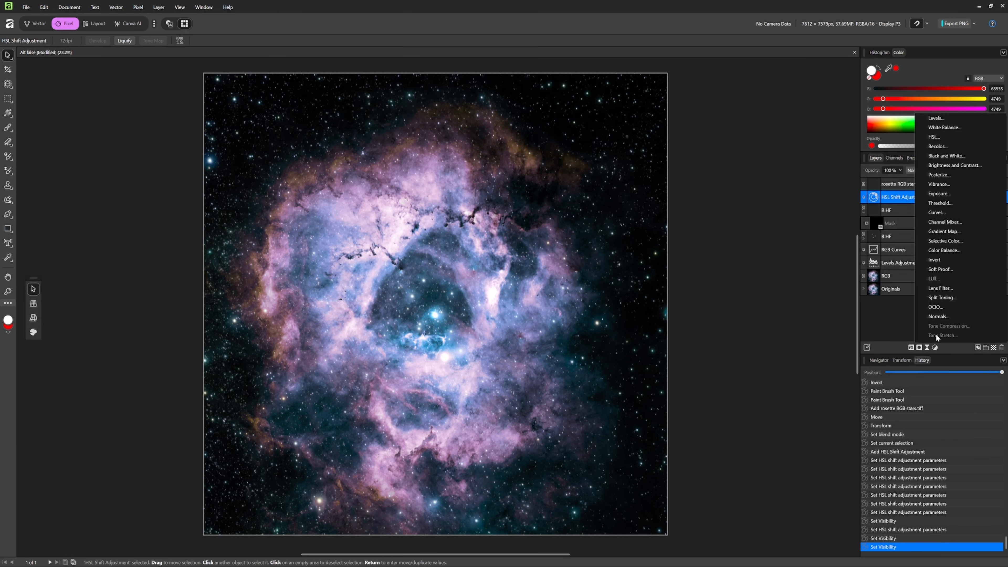
click(941, 213)
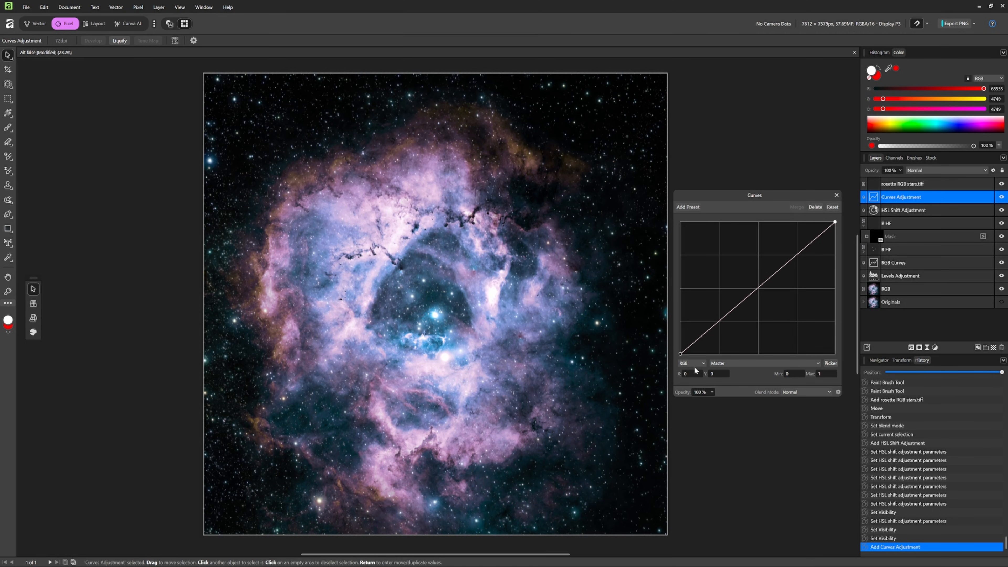
click(830, 362)
click(700, 363)
click(688, 390)
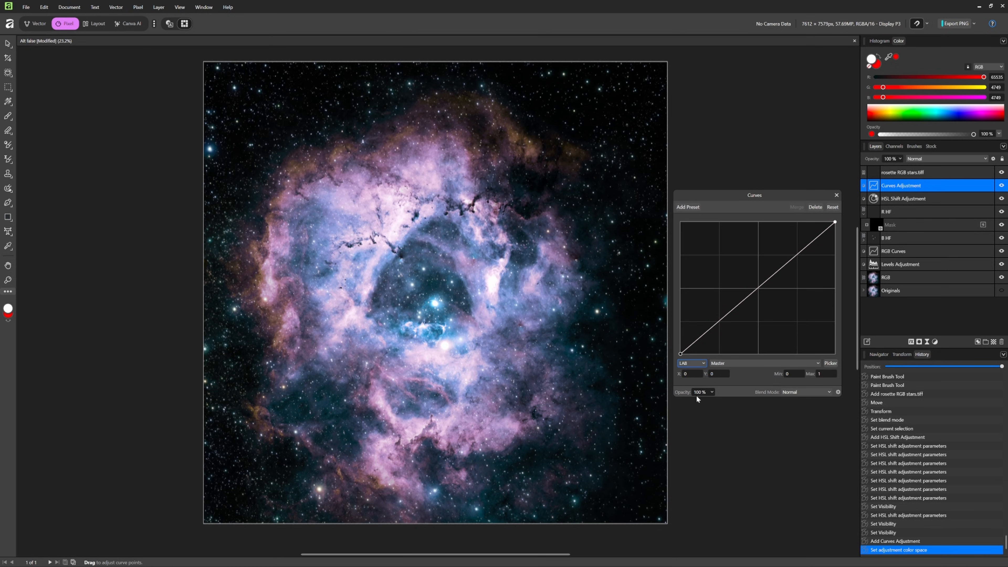
click(739, 363)
click(730, 381)
- Slightly lower the Lightness curve's highlights by sampling the bright nebula, and anchor the shadows with a curve point at 0.238, 0.237
drag(397, 224, 396, 224)
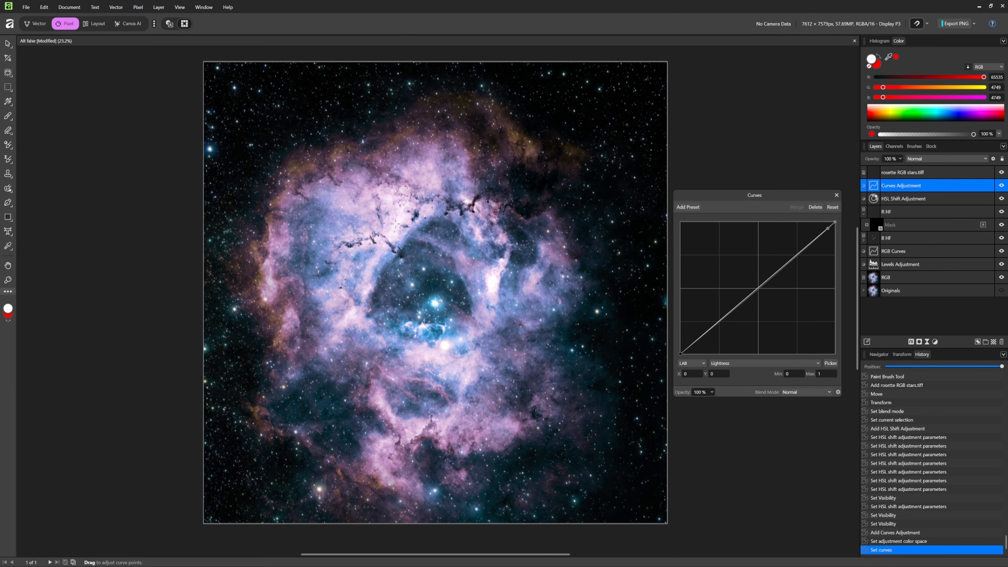
drag(395, 224, 396, 225)
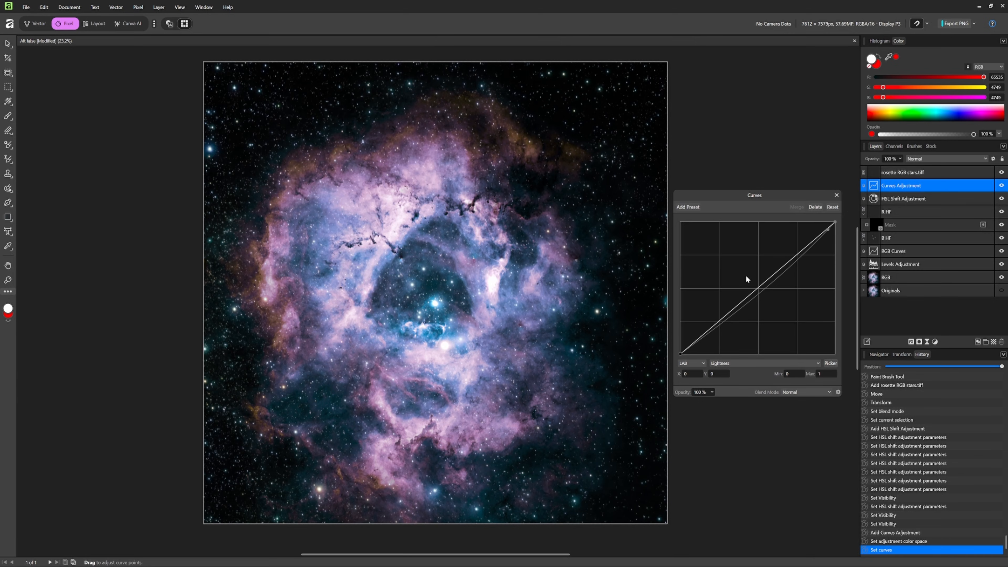
click(779, 277)
drag(779, 277, 776, 275)
key(Delete)
drag(718, 324, 717, 321)
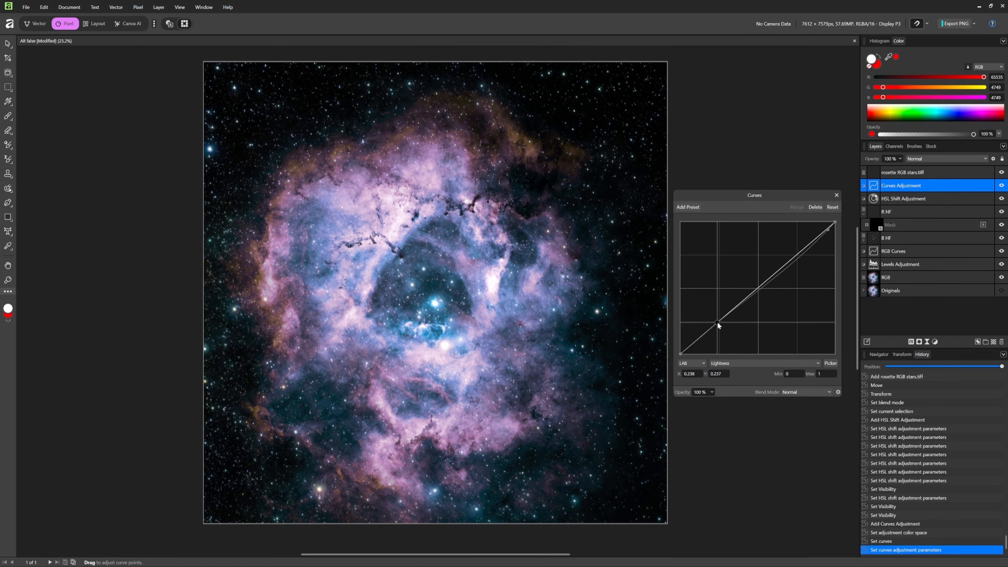